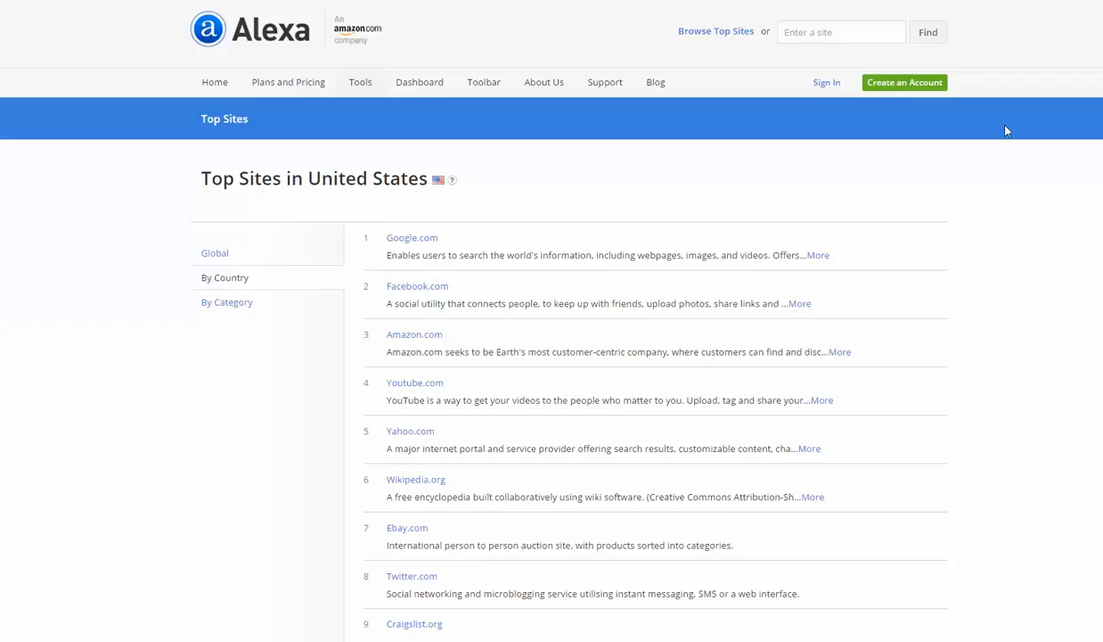
scroll(552, 321, "down", 1)
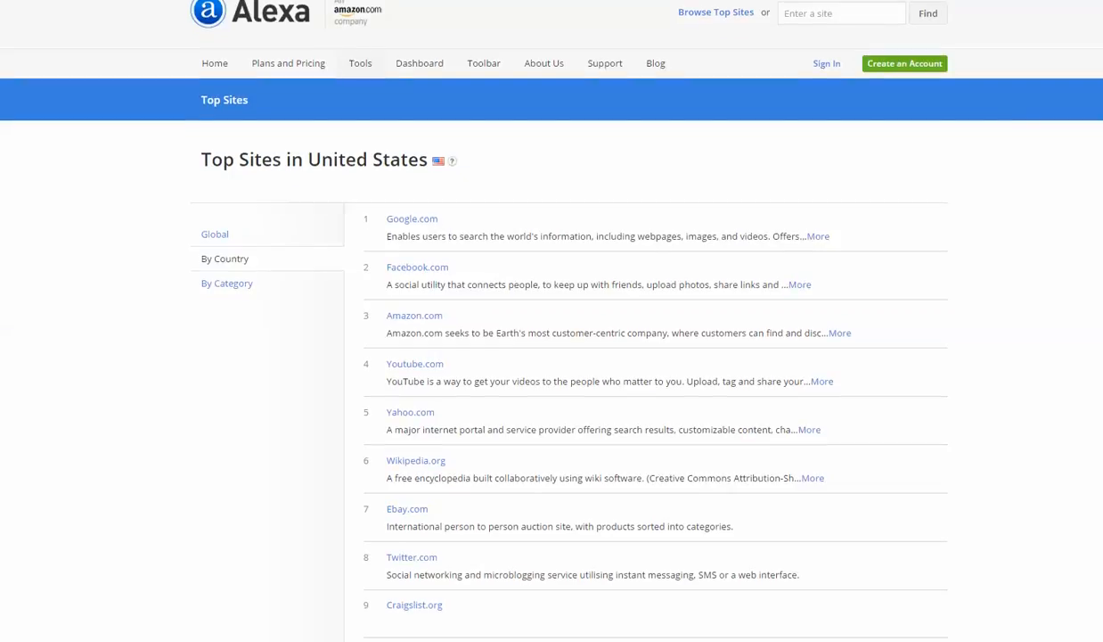
scroll(533, 310, "up", 1)
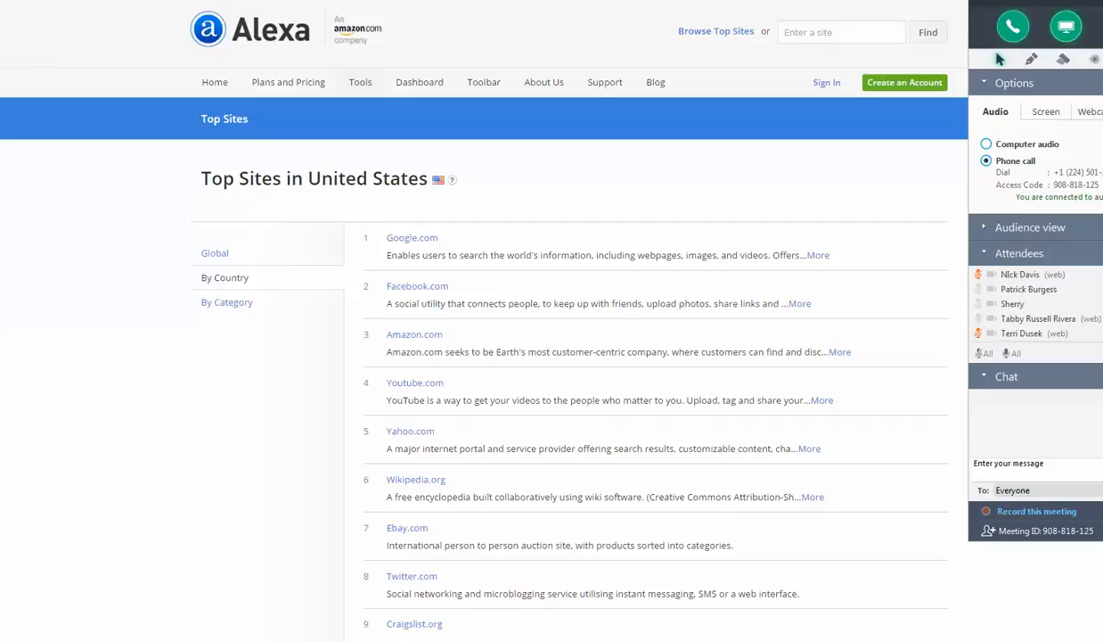
left_click(979, 334)
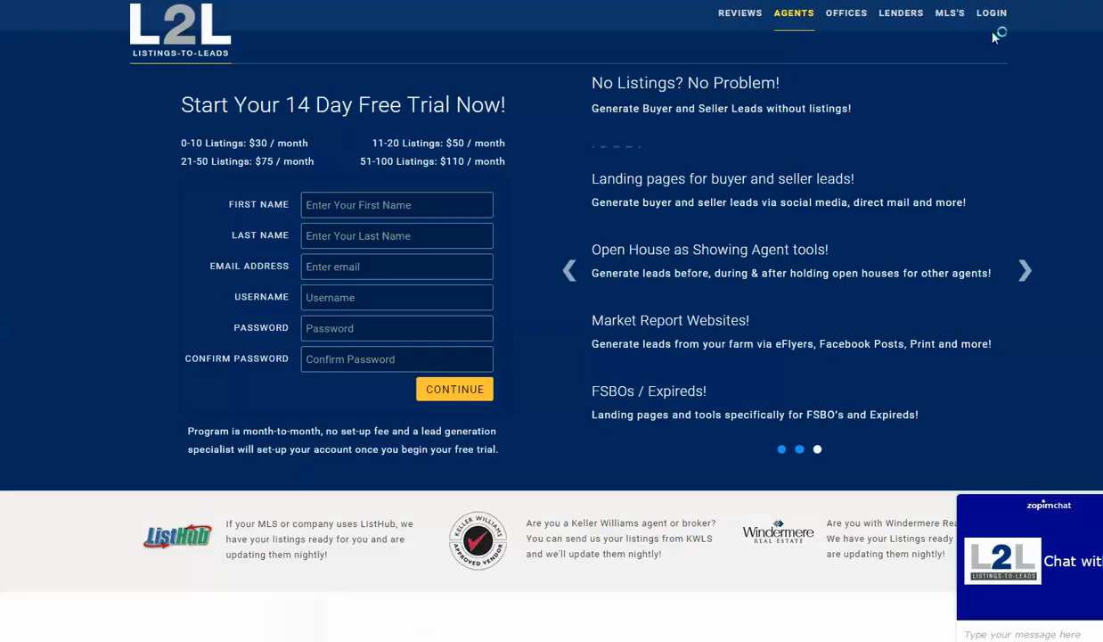
- Sign in to the Listings-to-Leads site with the saved credentials and dismiss the announcements pop-up
left_click(993, 14)
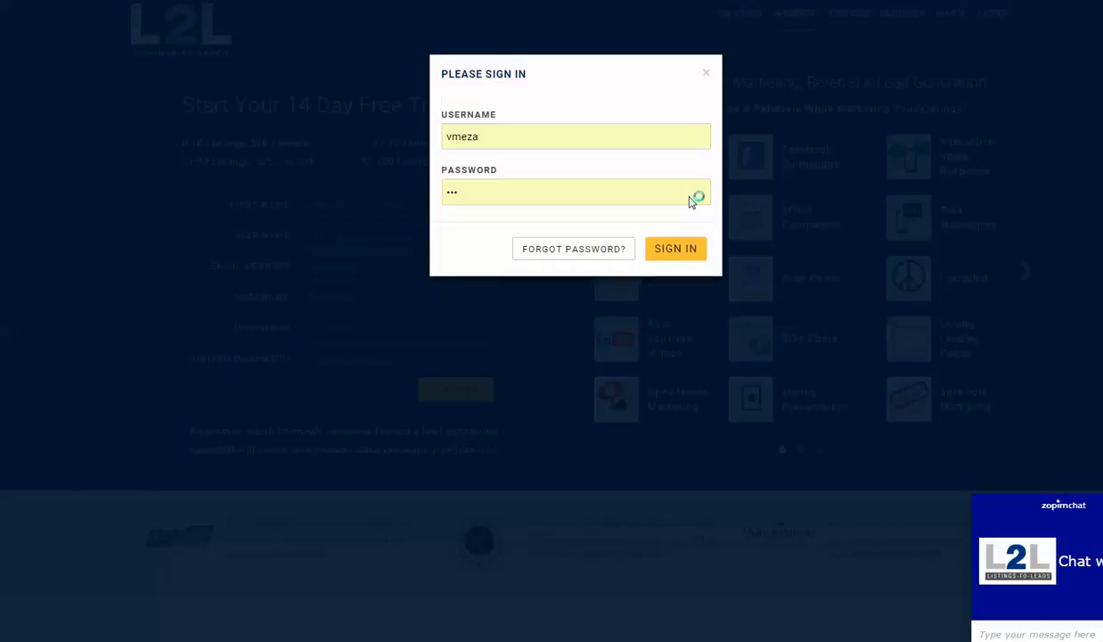
left_click(672, 255)
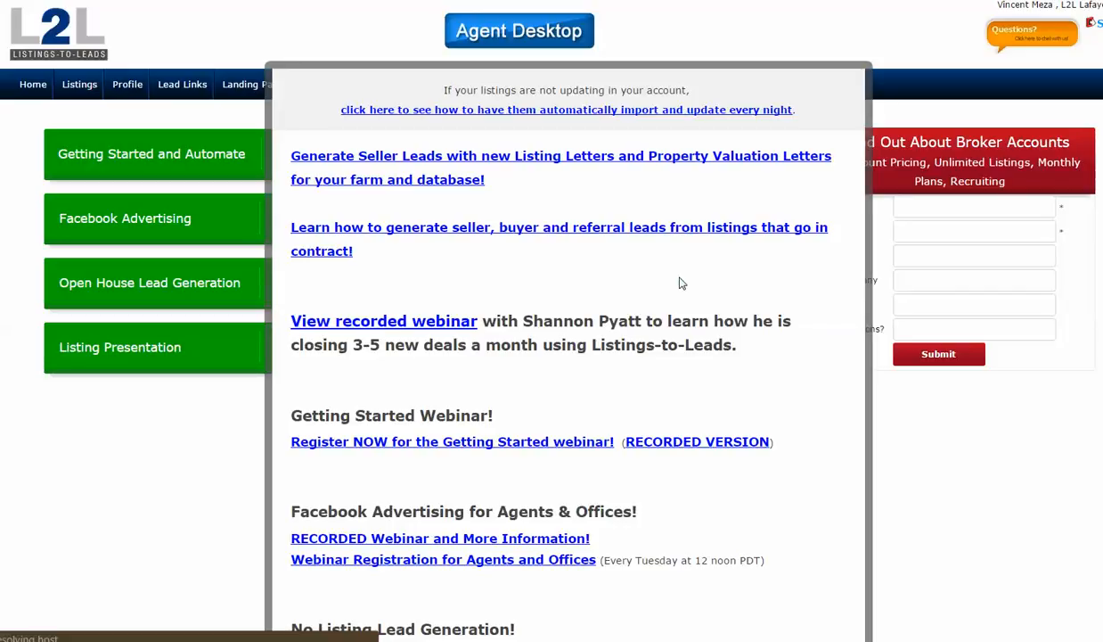
left_click(44, 495)
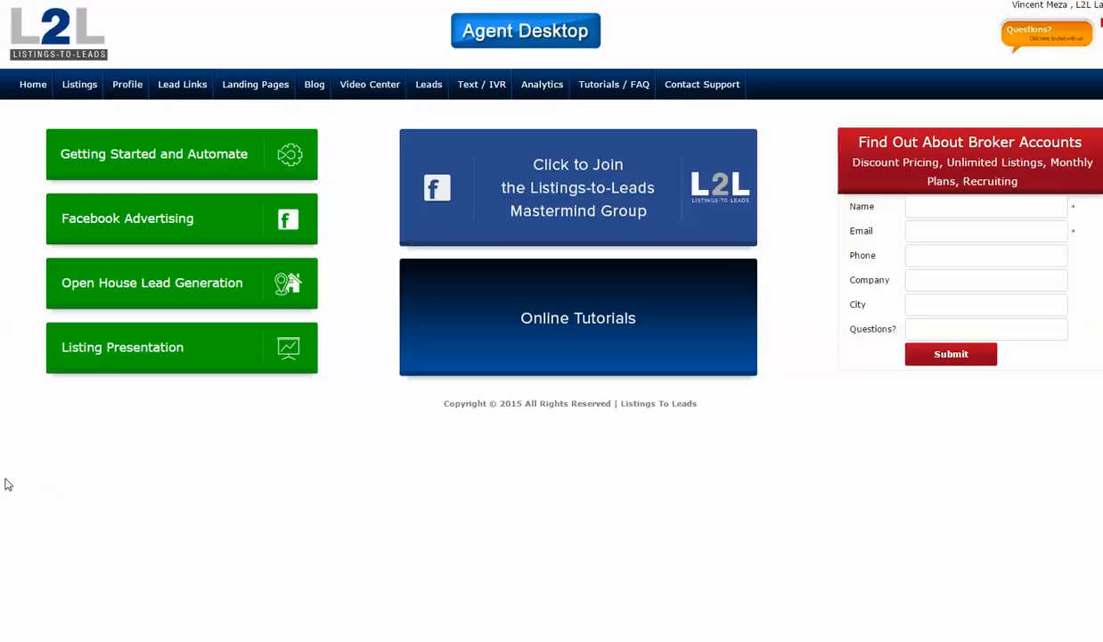
- Preview several full-screen mobile-responsive landing page templates and open the Property Valuation PLUS landing page list
left_click(256, 86)
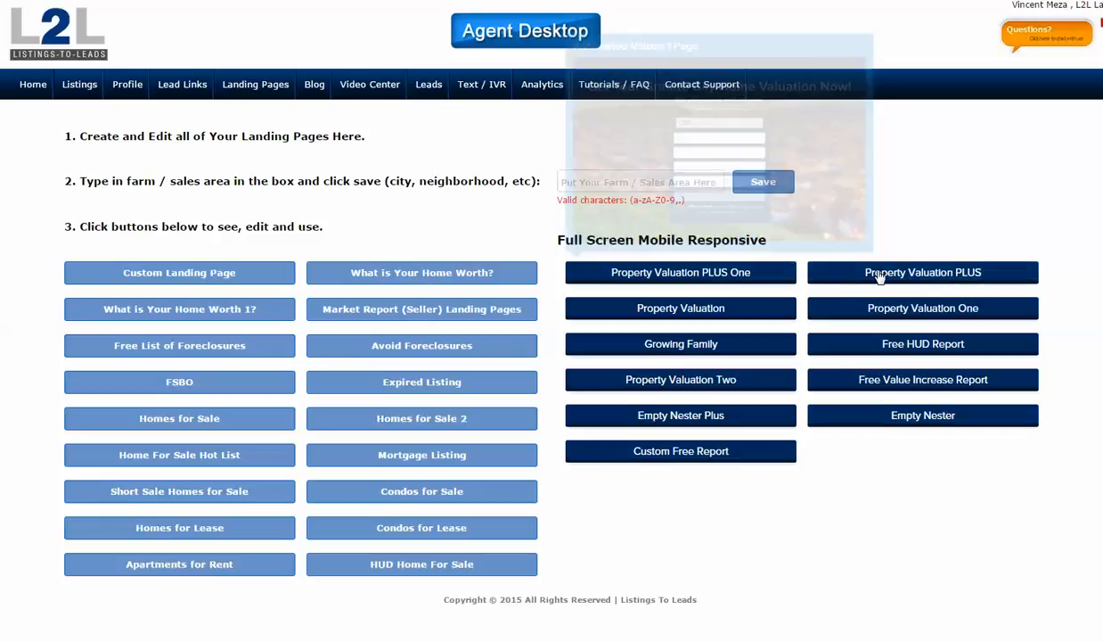
mouse_move(888, 279)
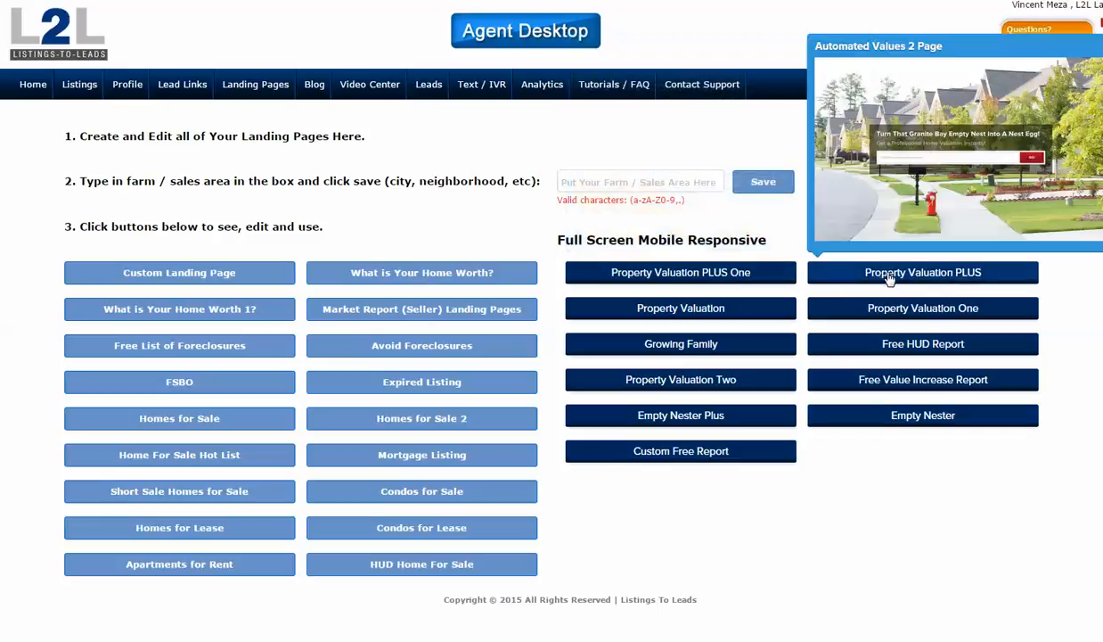
mouse_move(719, 279)
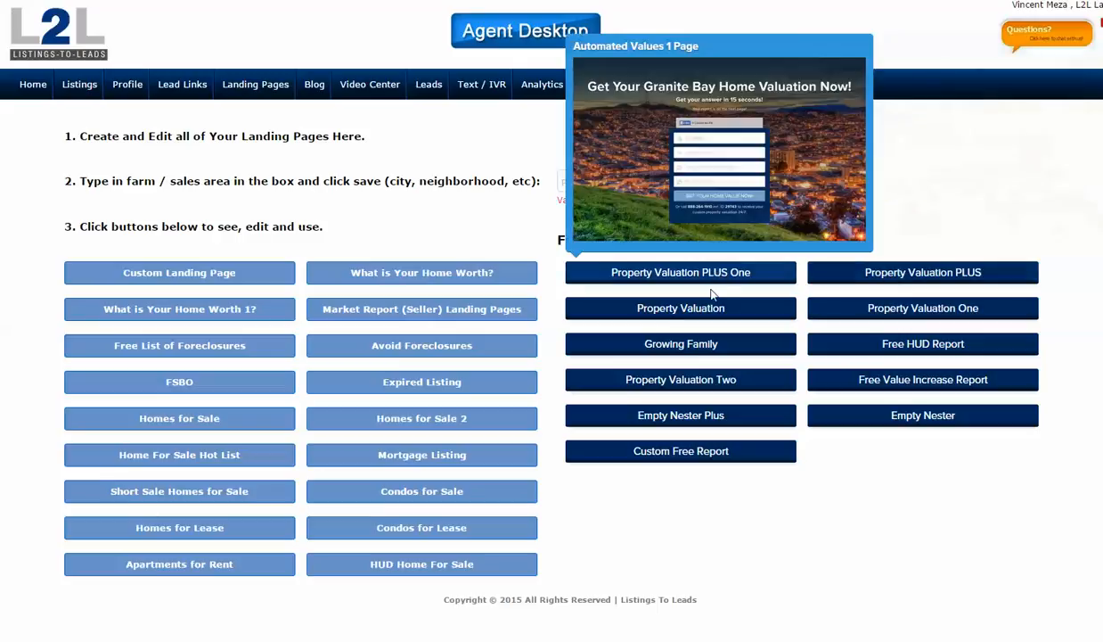
mouse_move(705, 350)
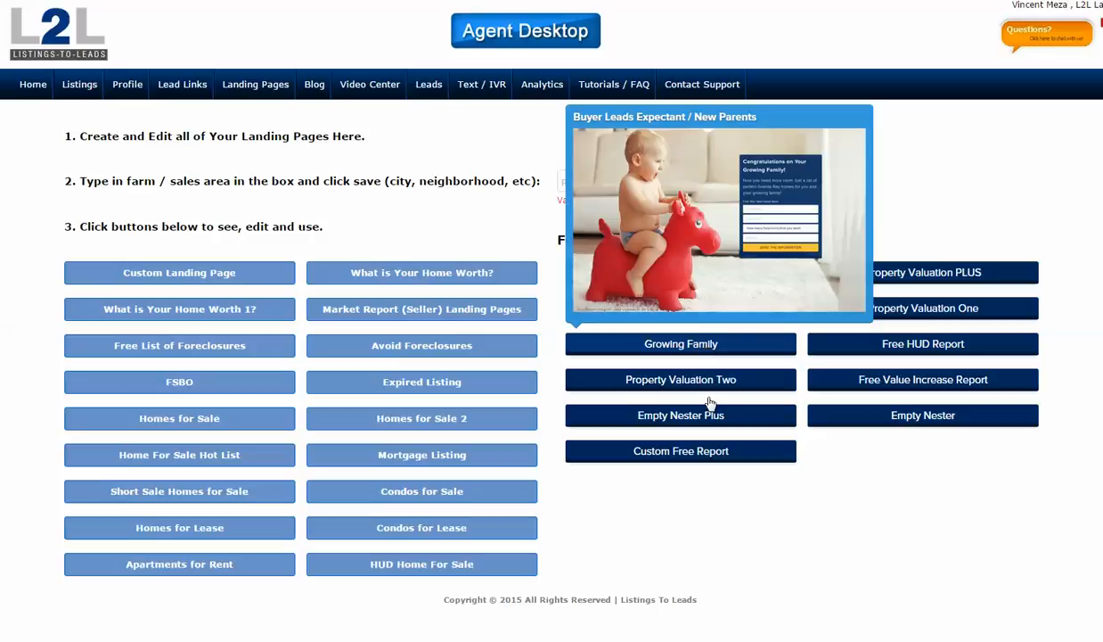
mouse_move(711, 416)
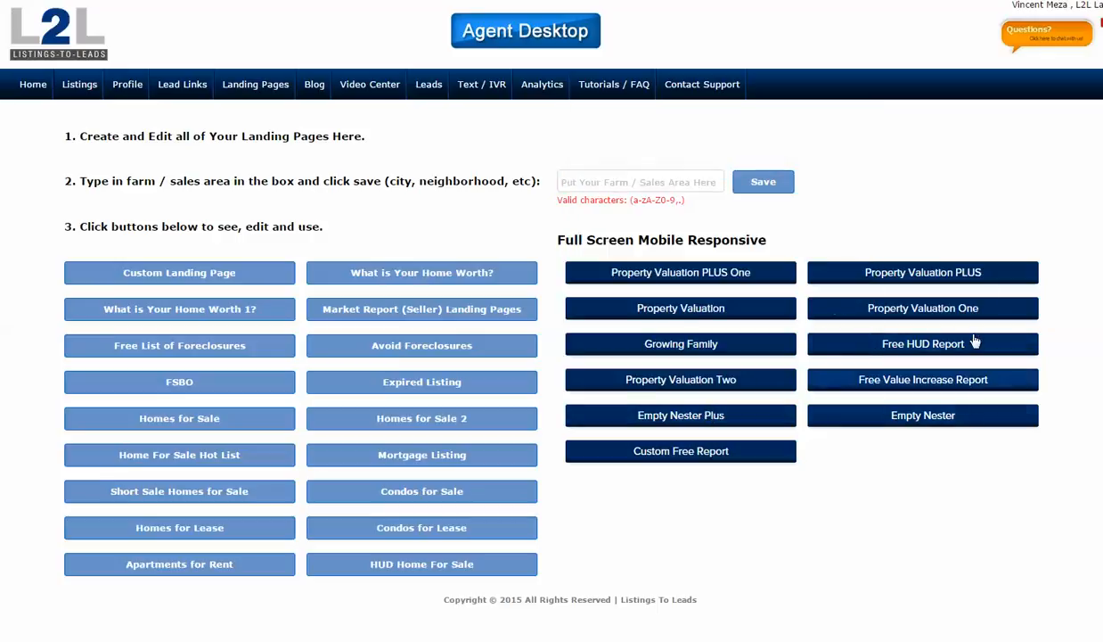
mouse_move(933, 273)
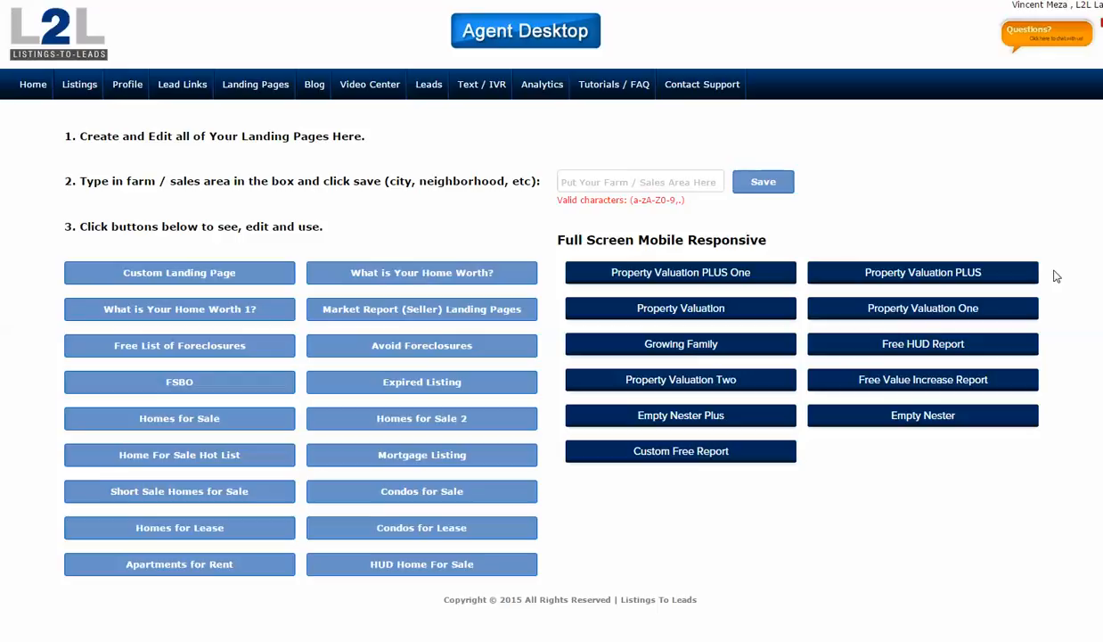
left_click(934, 279)
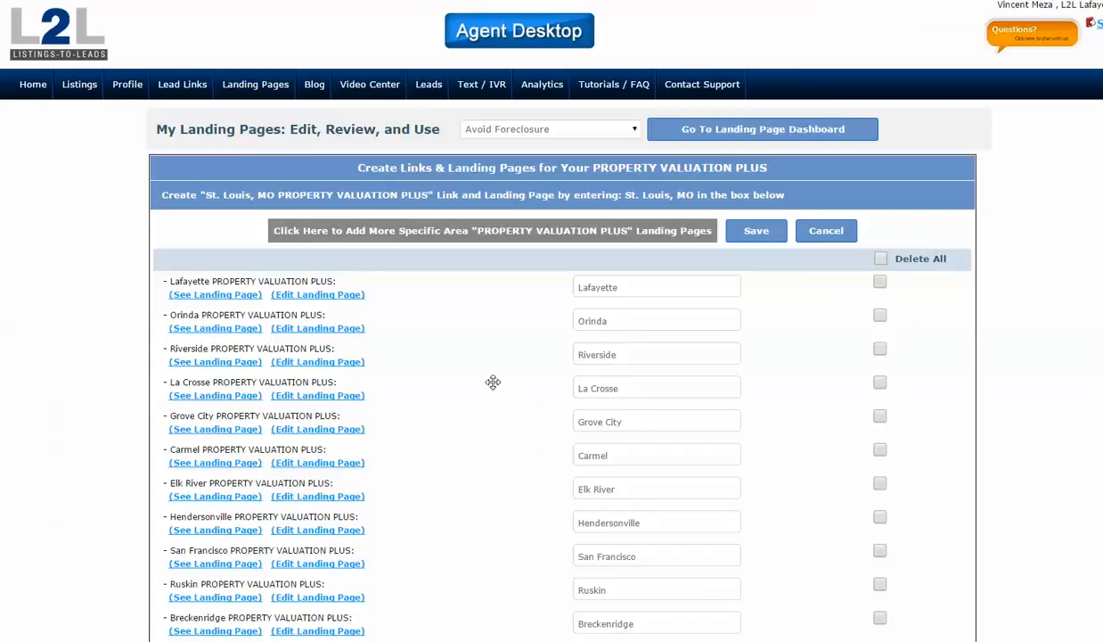
- View the first Somerville Property Valuation PLUS landing page and its property address field
scroll(493, 382, "down", 5)
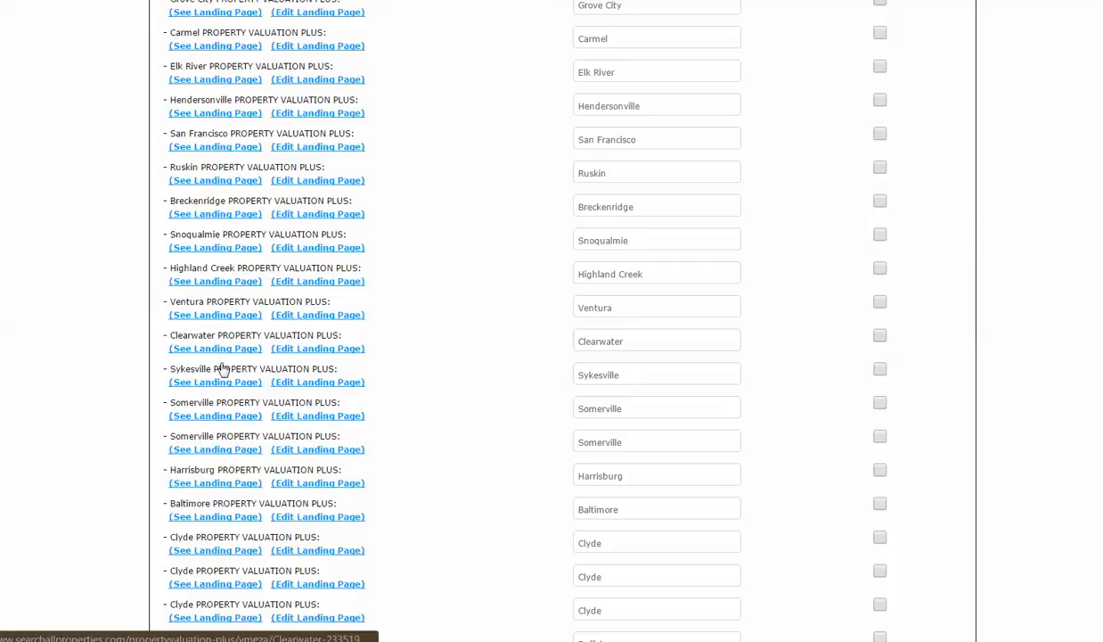
left_click(215, 449)
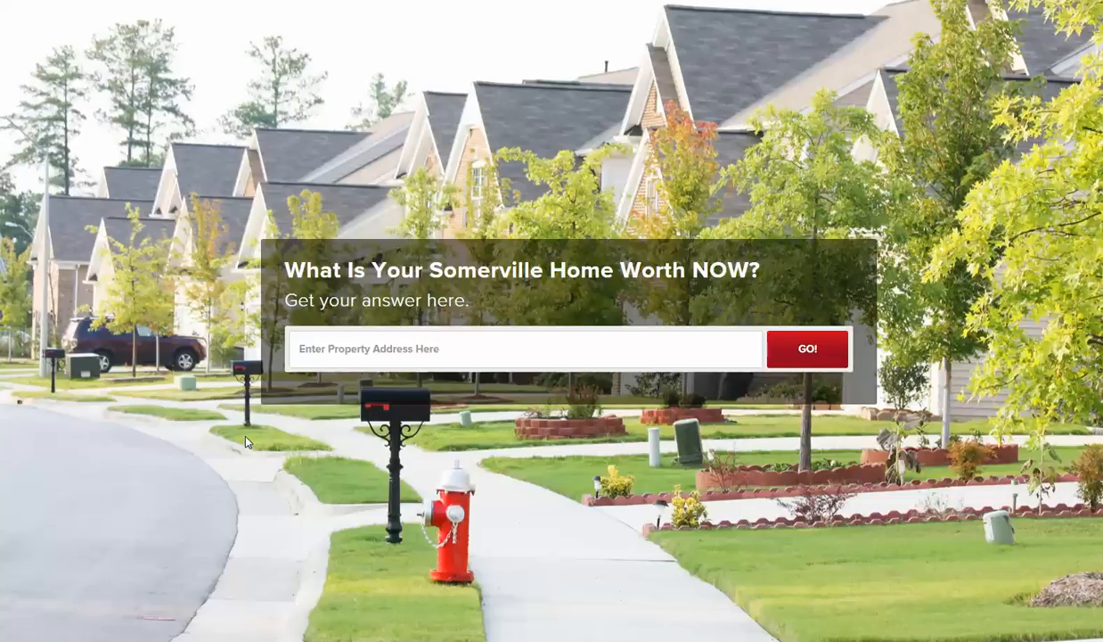
left_click(375, 343)
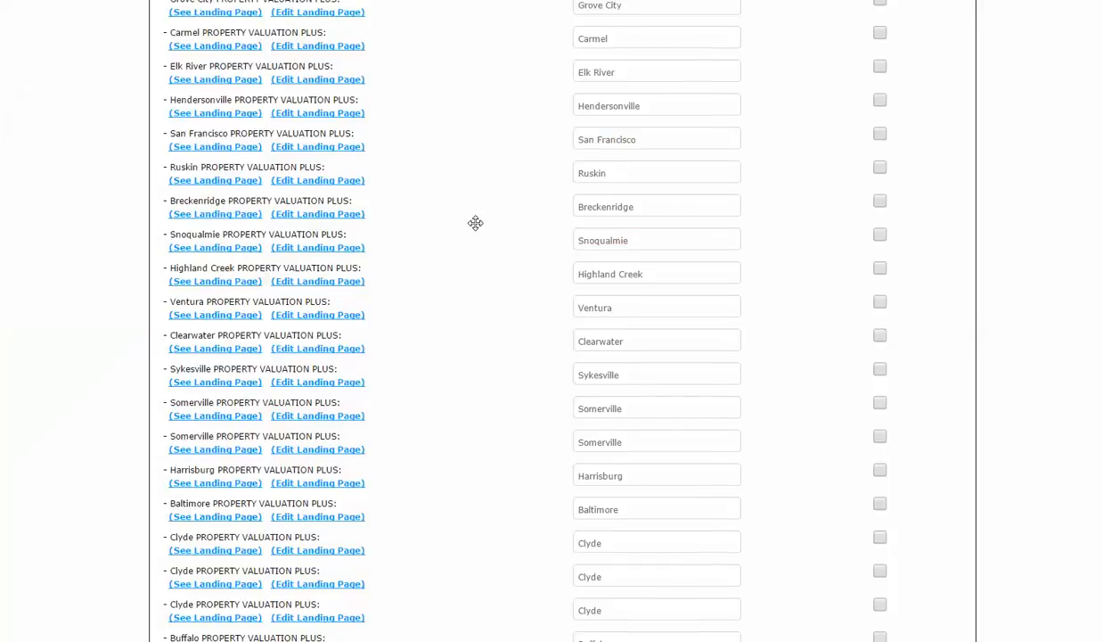
- Return to the Property Valuation PLUS list and open the Lafayette landing page
scroll(477, 227, "up", 5)
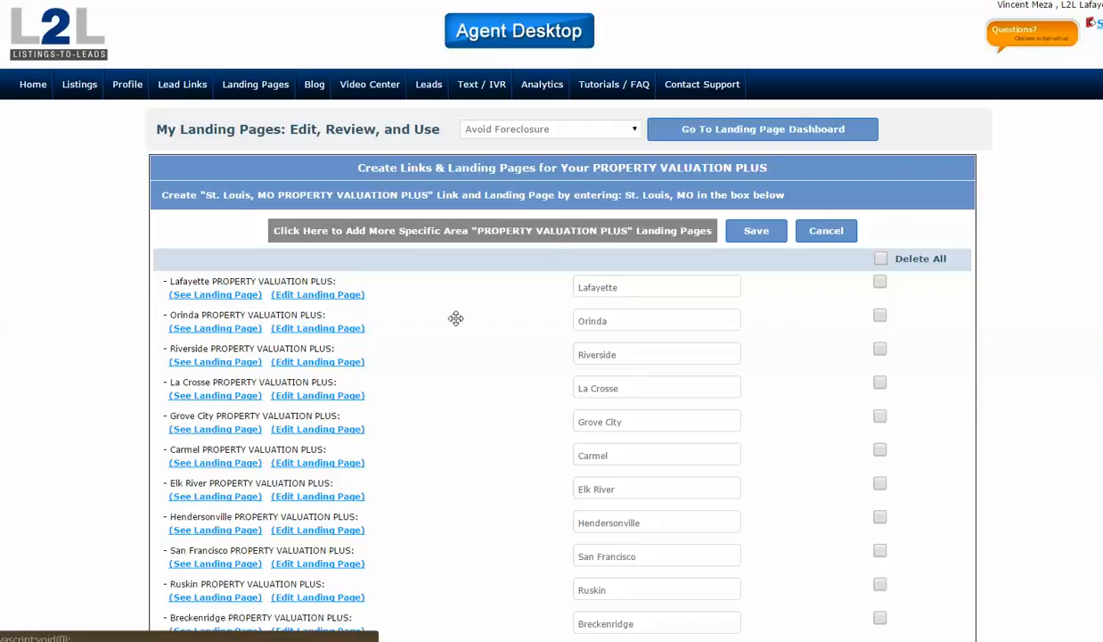
left_click(222, 296)
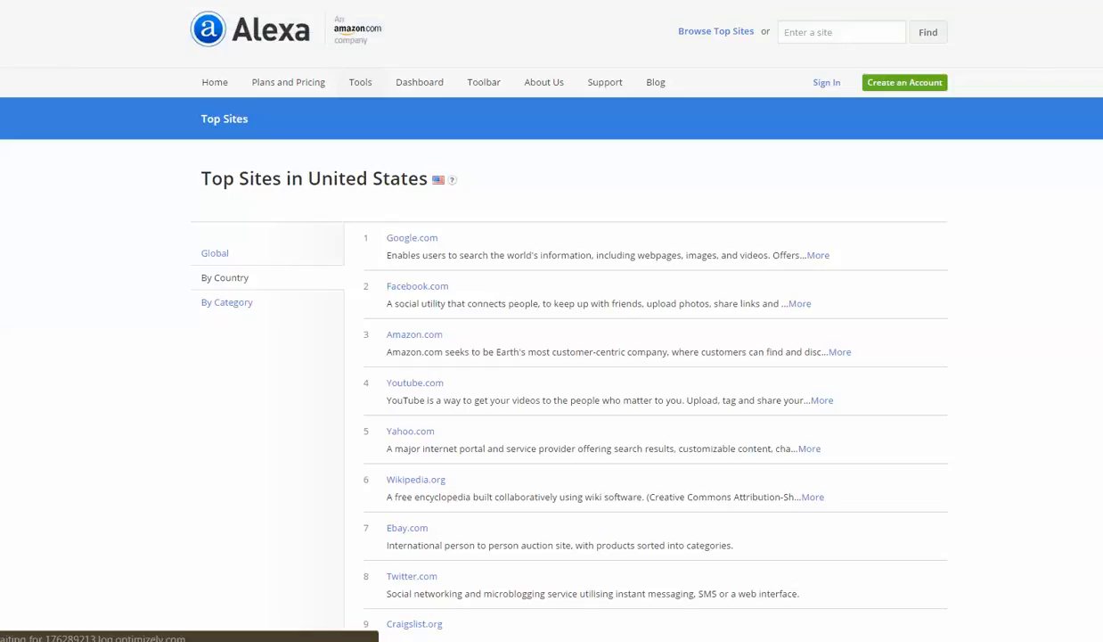
left_click(1101, 27)
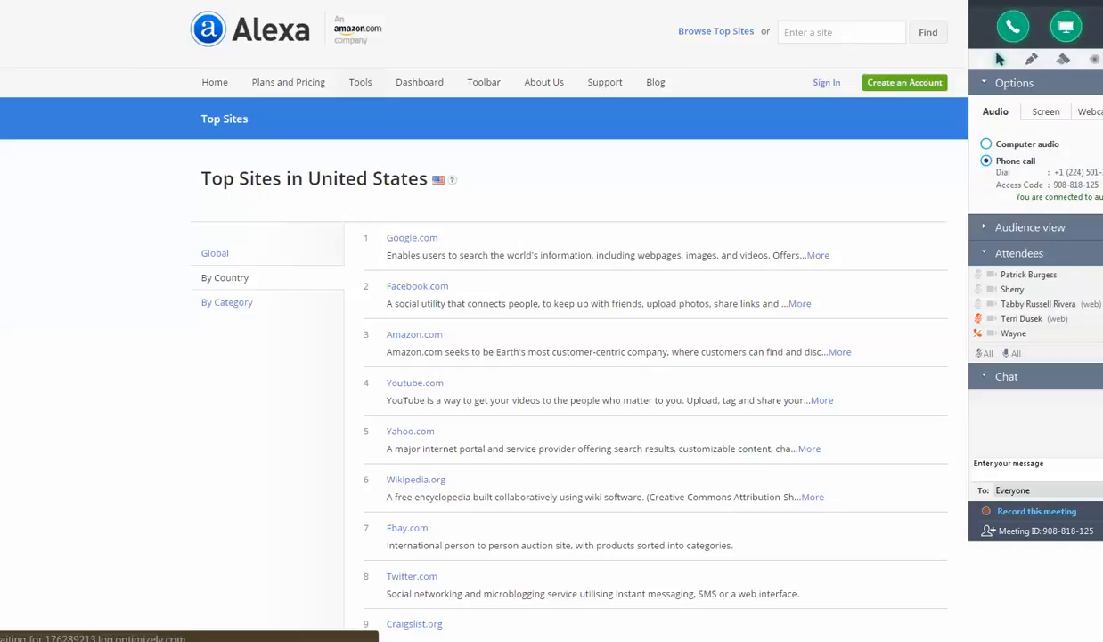
scroll(1036, 304, "up", 5)
scroll(1036, 304, "up", 3)
left_click(979, 306)
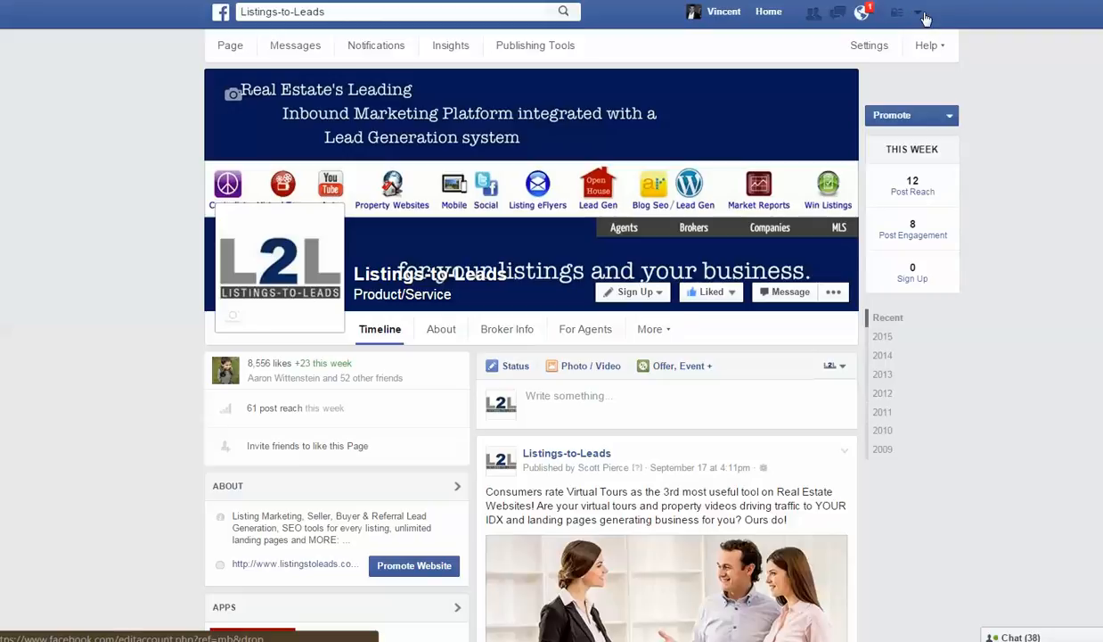
- Start a new ad on Facebook and copy the web address of the Lafayette Property Valuation PLUS landing page
left_click(918, 12)
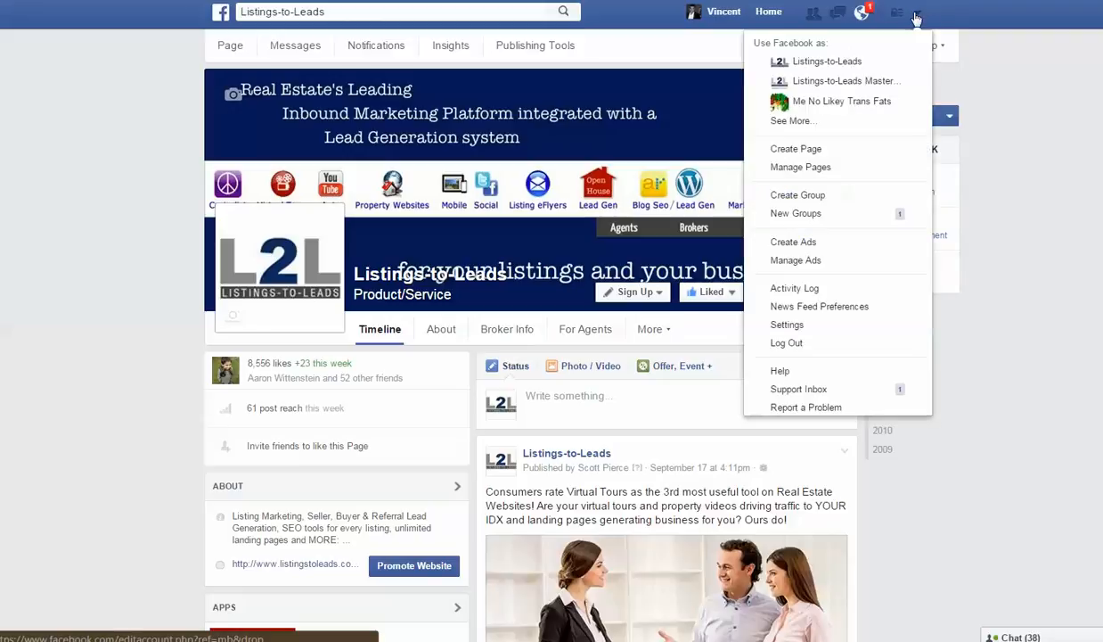
left_click(806, 244)
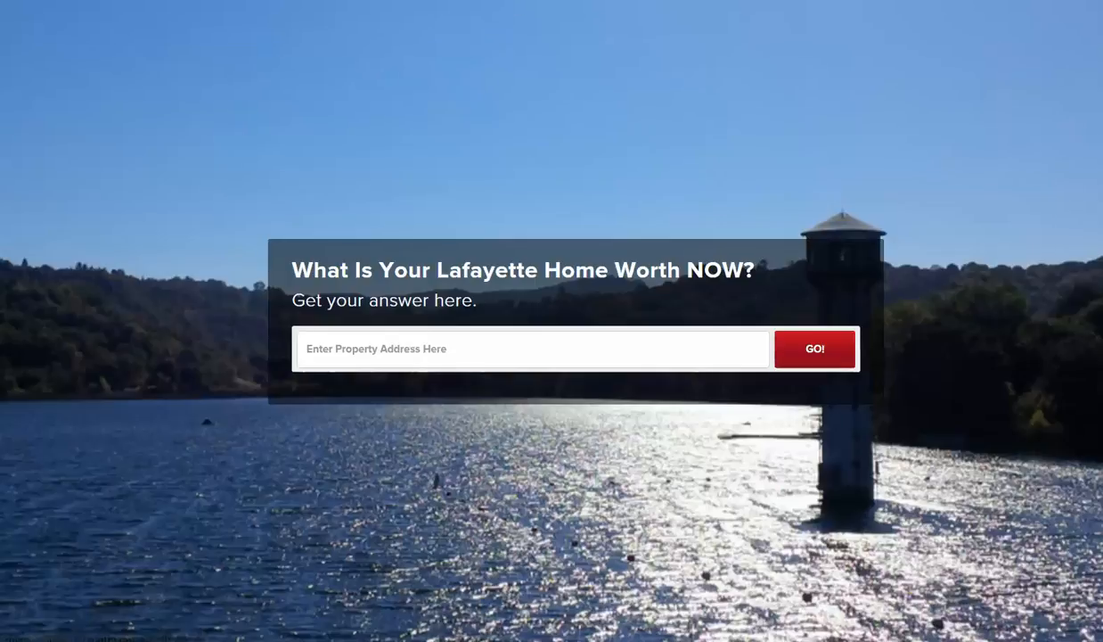
right_click(403, 0)
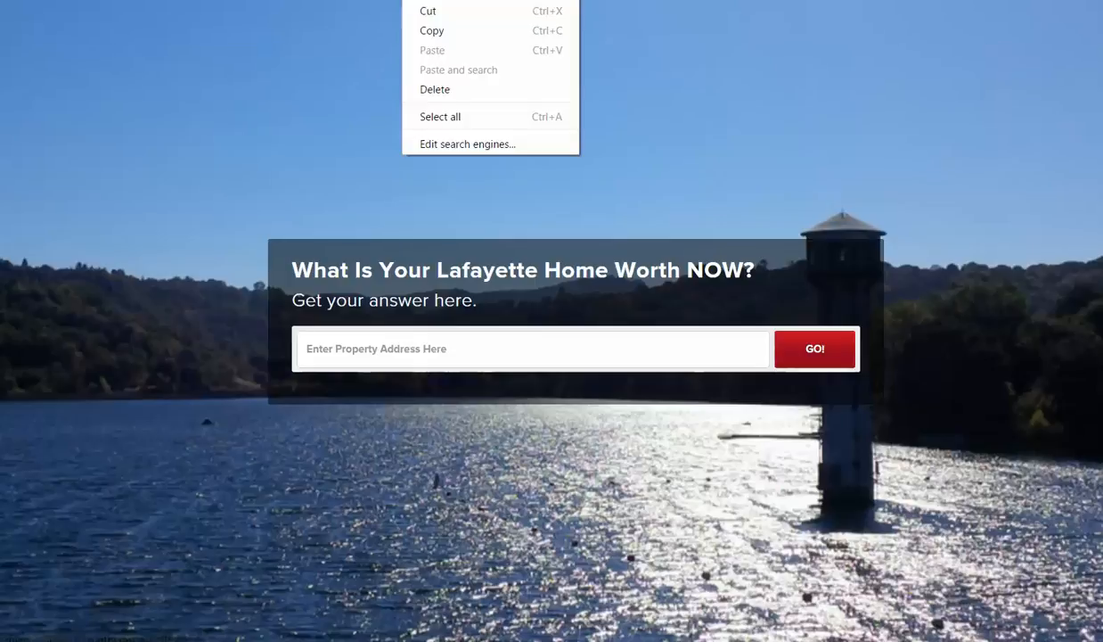
left_click(434, 37)
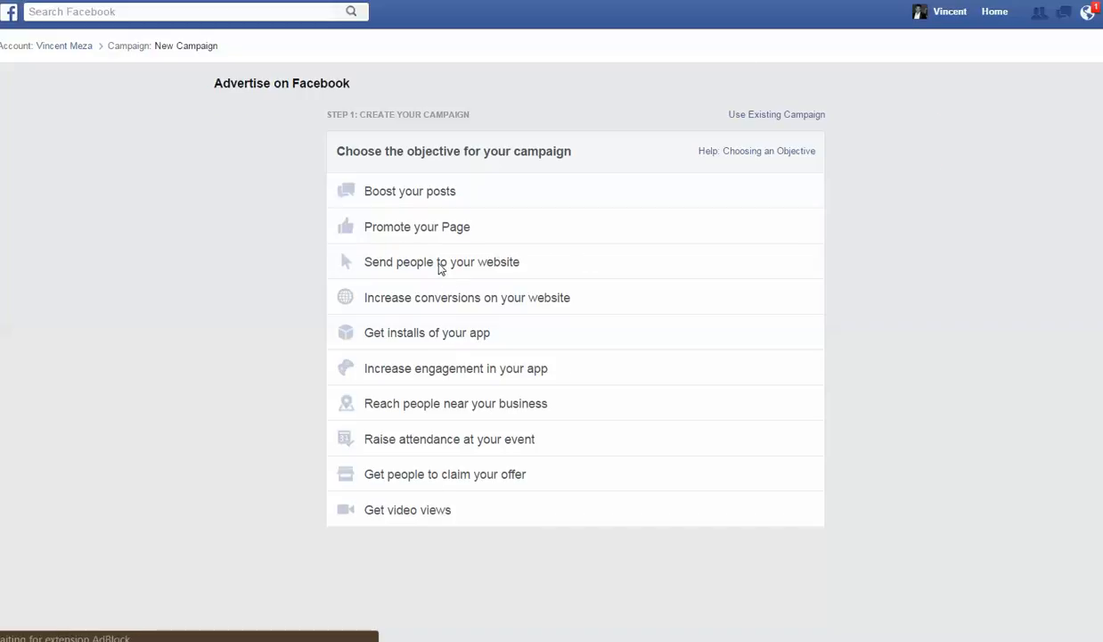
- Set the campaign objective to Send people to your website, with the copied Lafayette landing page URL, and continue to the ad set
mouse_move(443, 337)
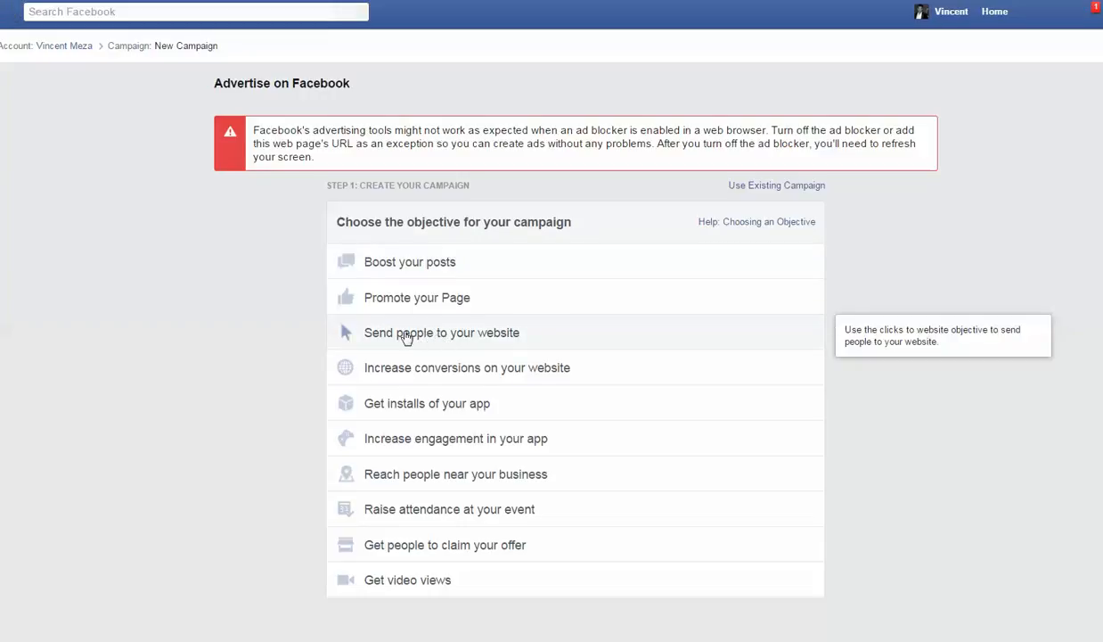
left_click(442, 336)
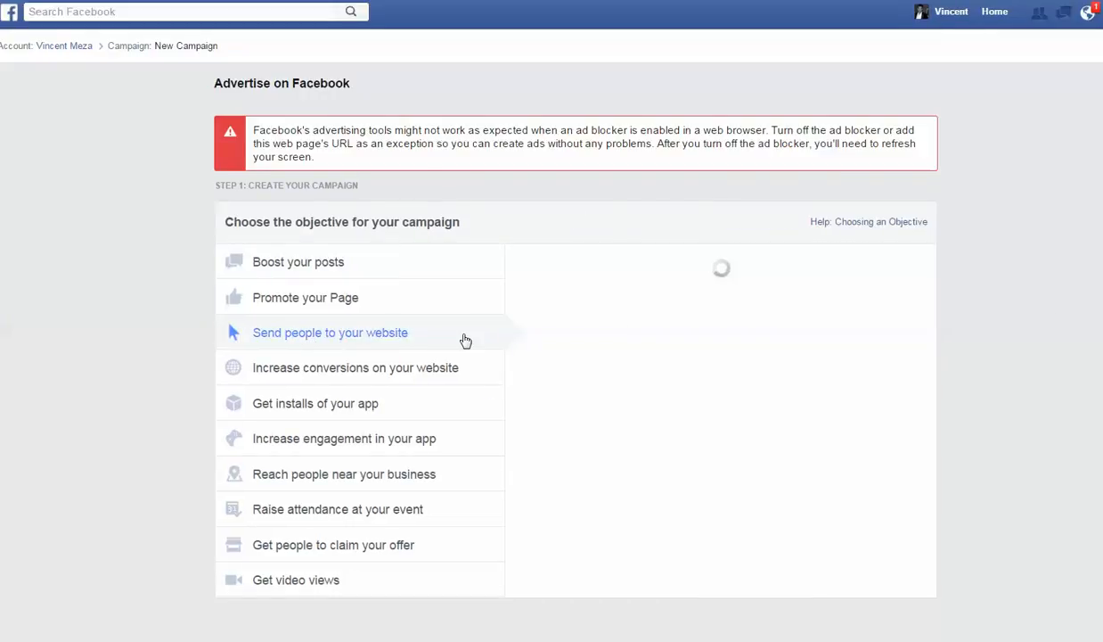
left_click(674, 406)
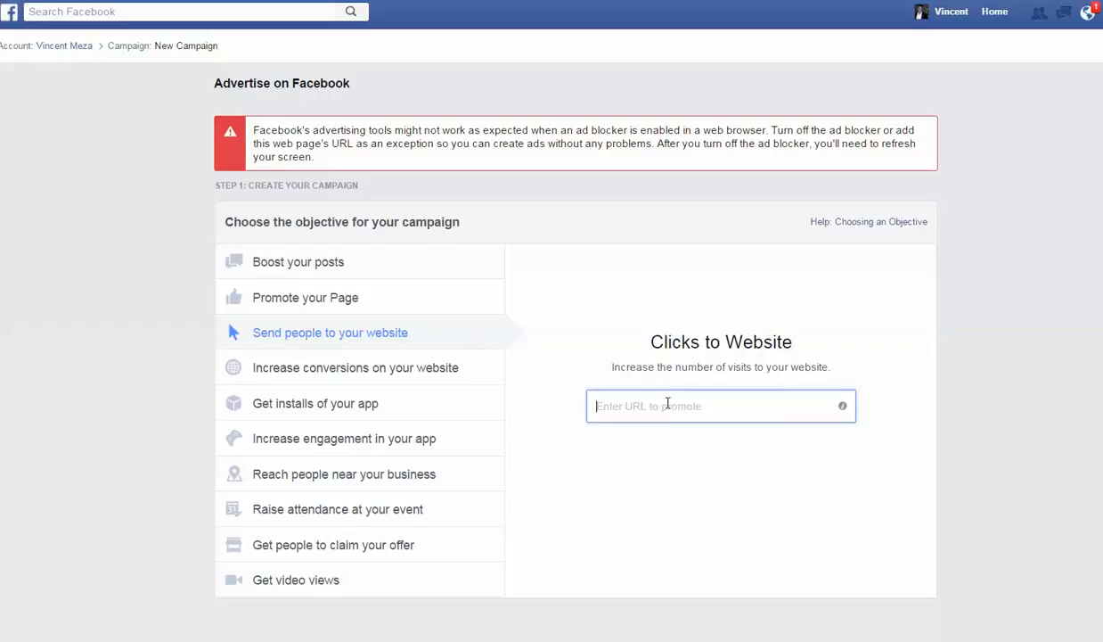
right_click(668, 403)
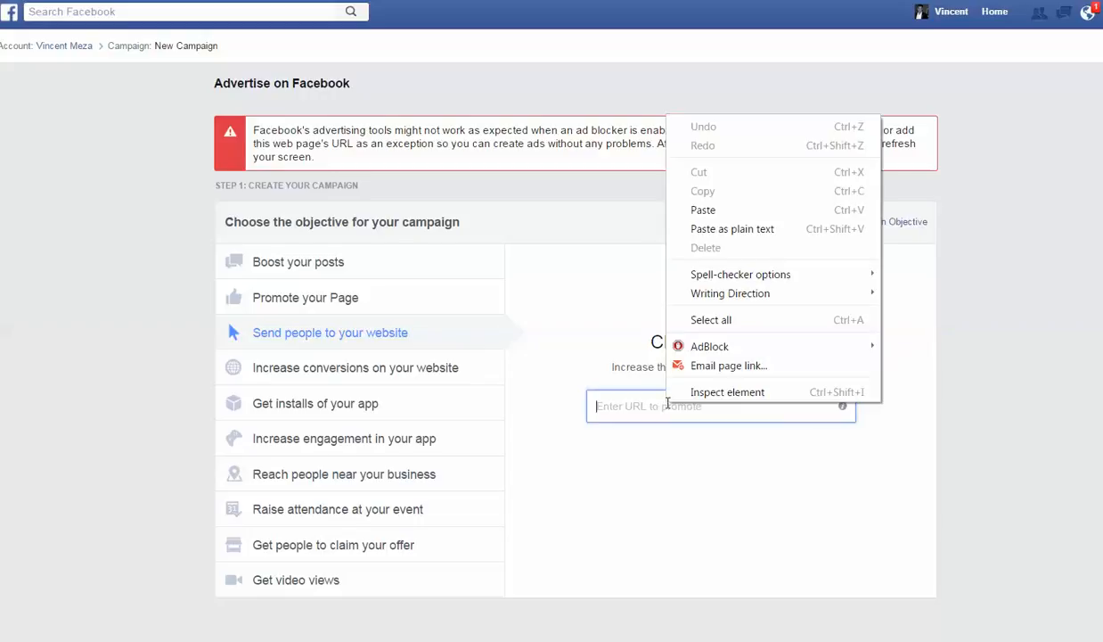
left_click(711, 216)
key("ctrl+v")
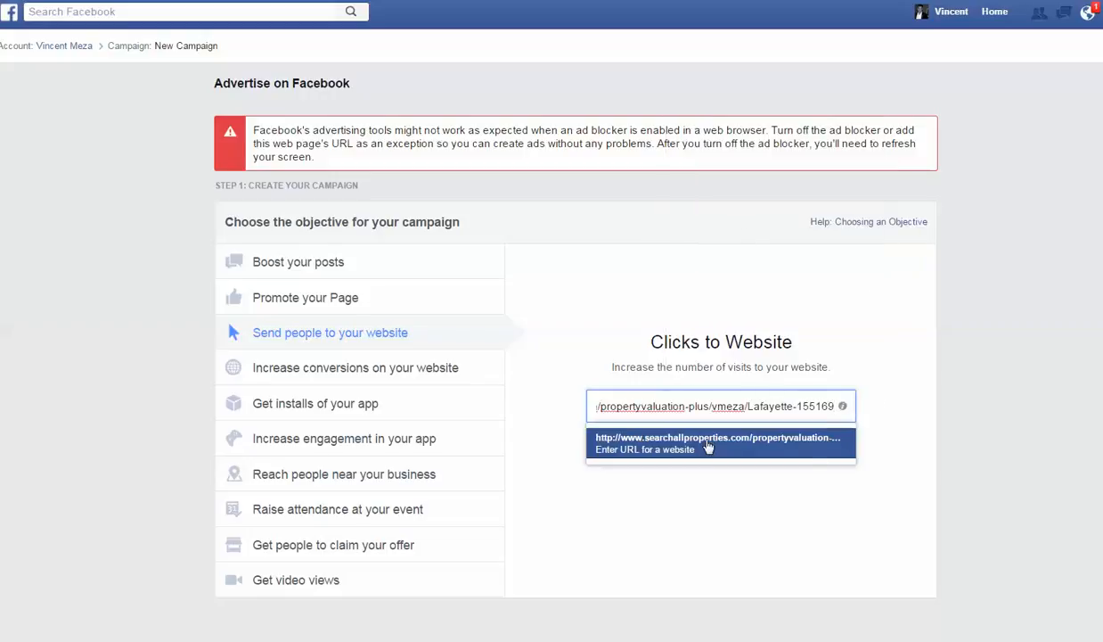
left_click(685, 441)
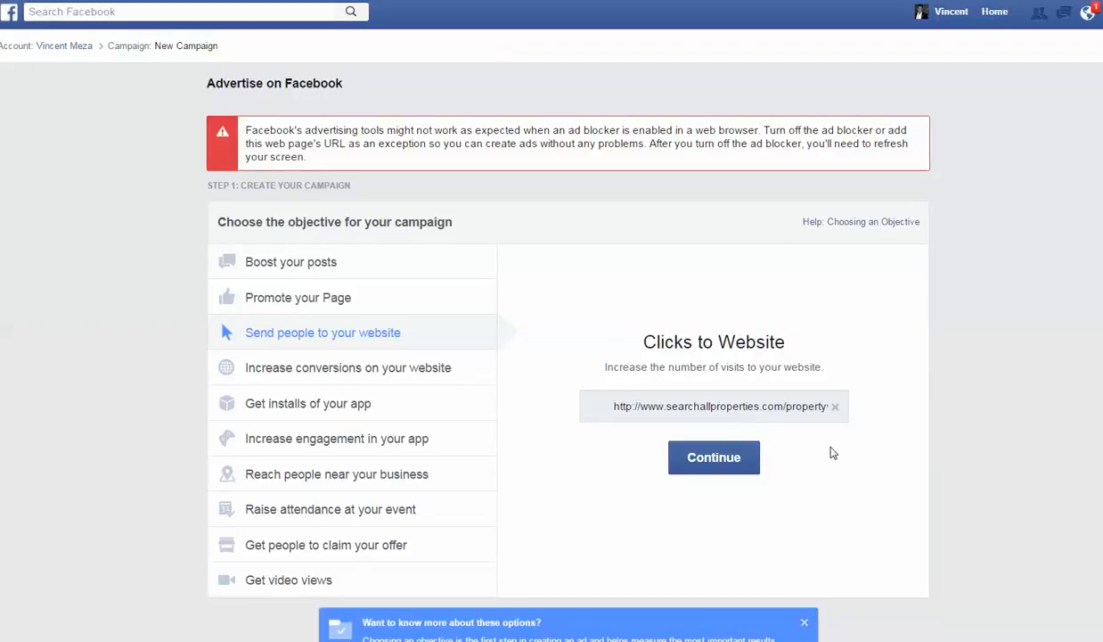
scroll(802, 459, "down", 1)
left_click(726, 421)
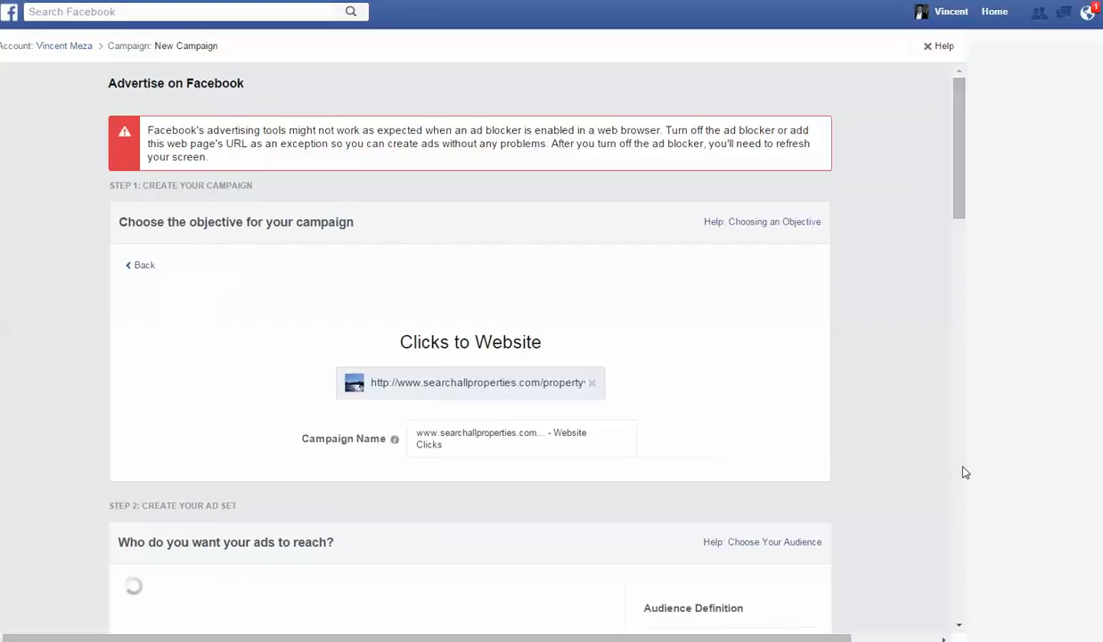
- Set the ad set's daily budget to $20.00
scroll(969, 456, "down", 1)
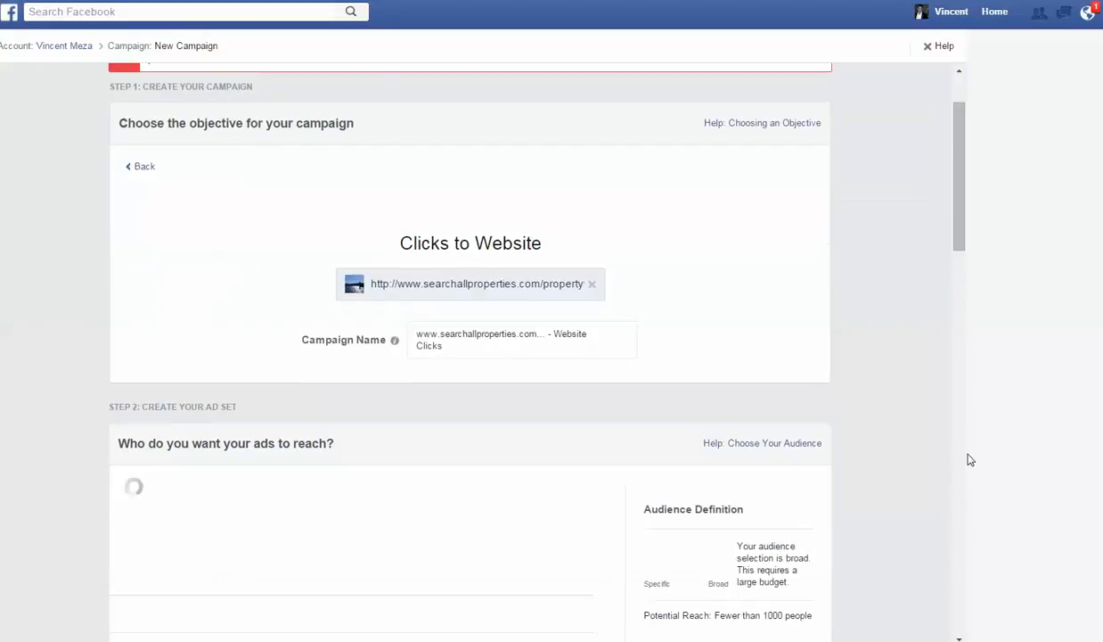
scroll(970, 453, "down", 2)
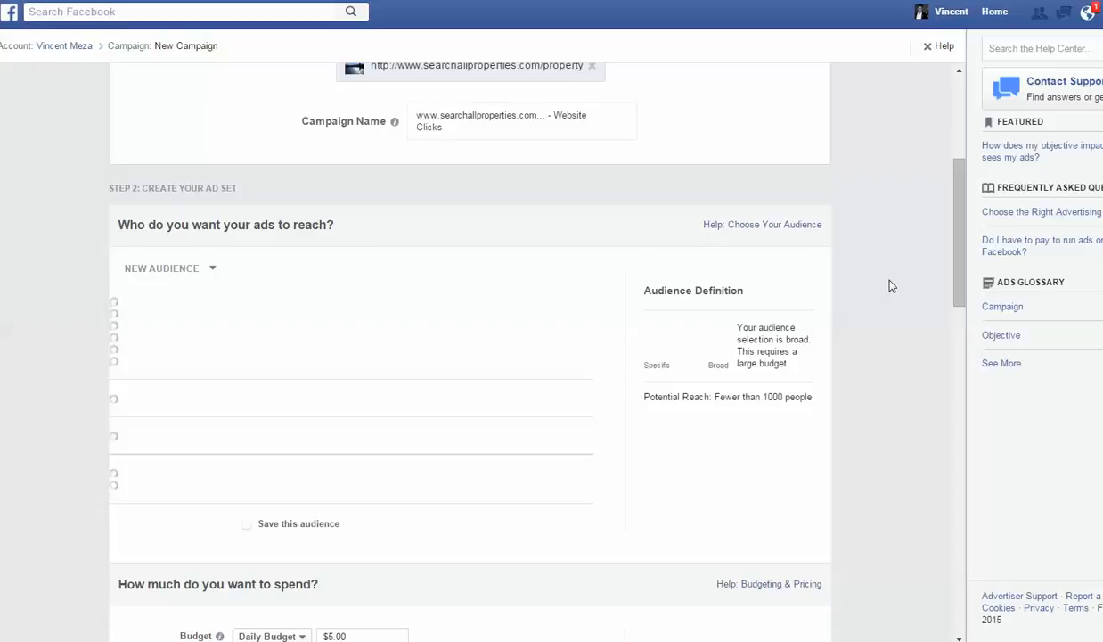
scroll(891, 283, "down", 1)
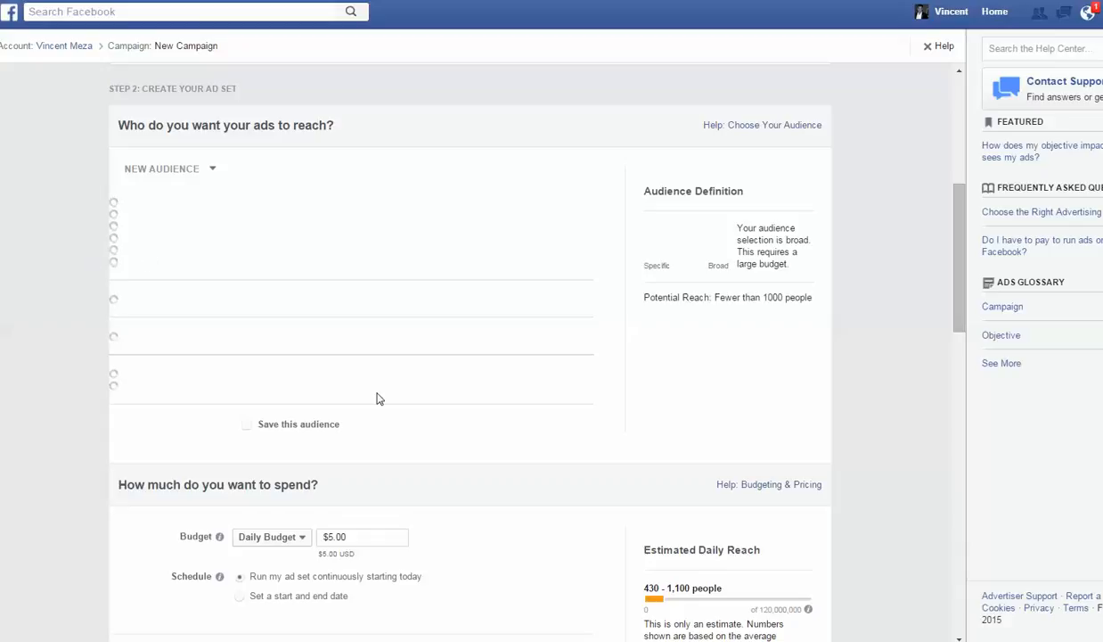
scroll(300, 436, "down", 1)
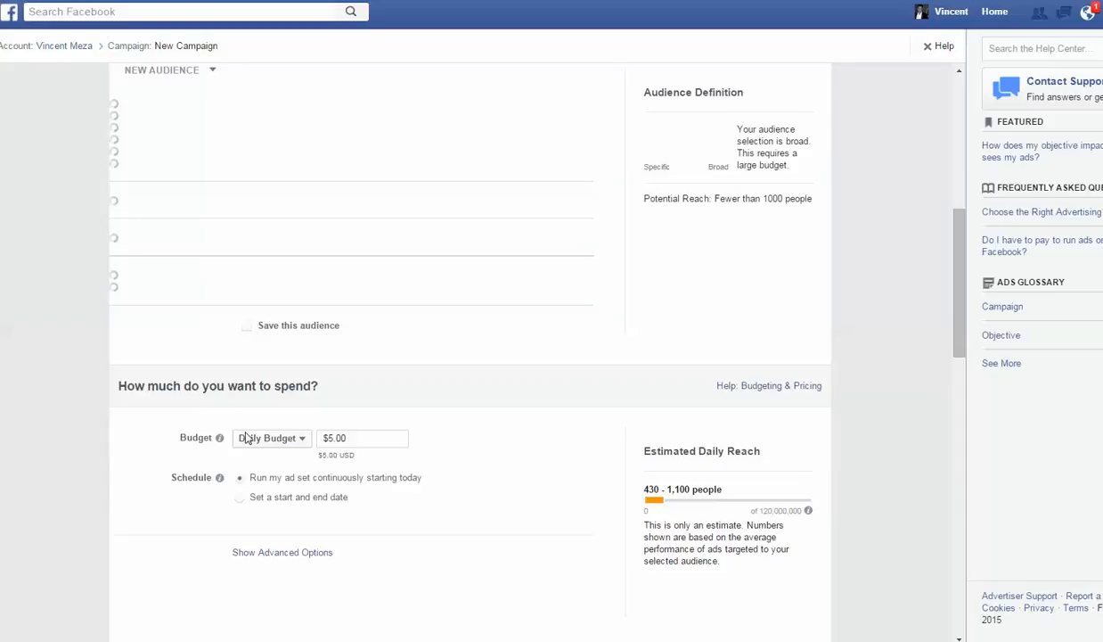
scroll(239, 423, "down", 1)
scroll(428, 383, "up", 2)
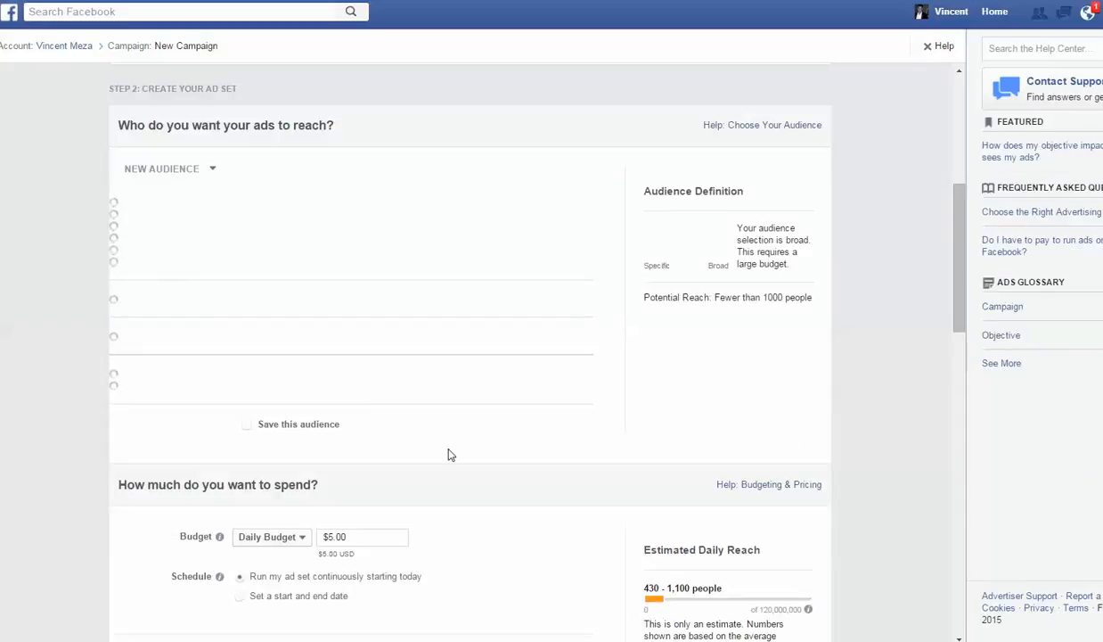
scroll(451, 454, "down", 1)
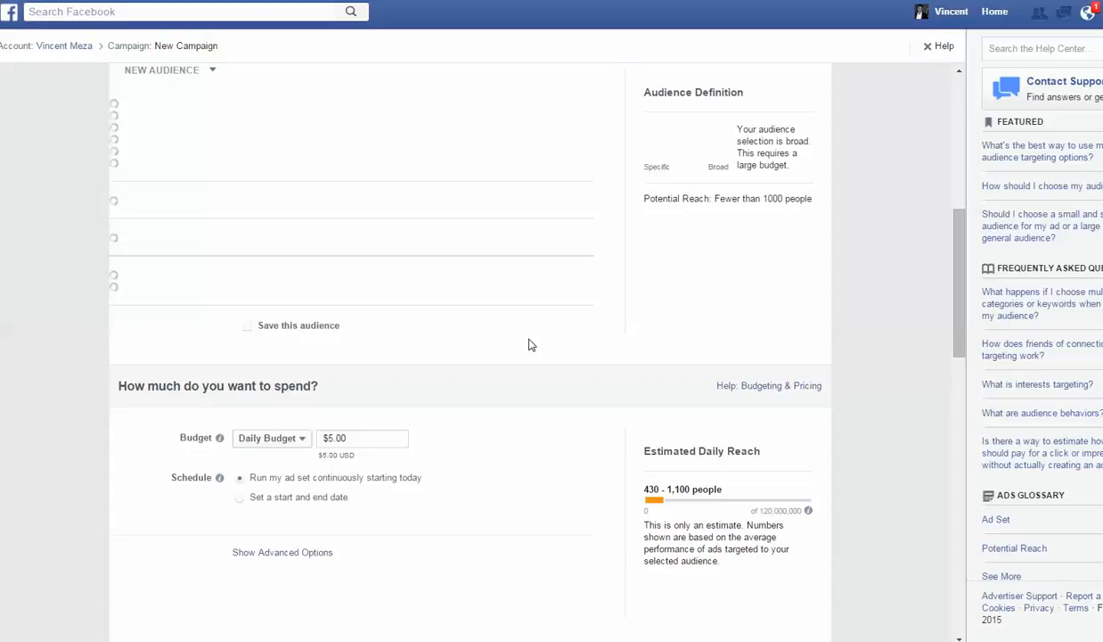
left_click(330, 436)
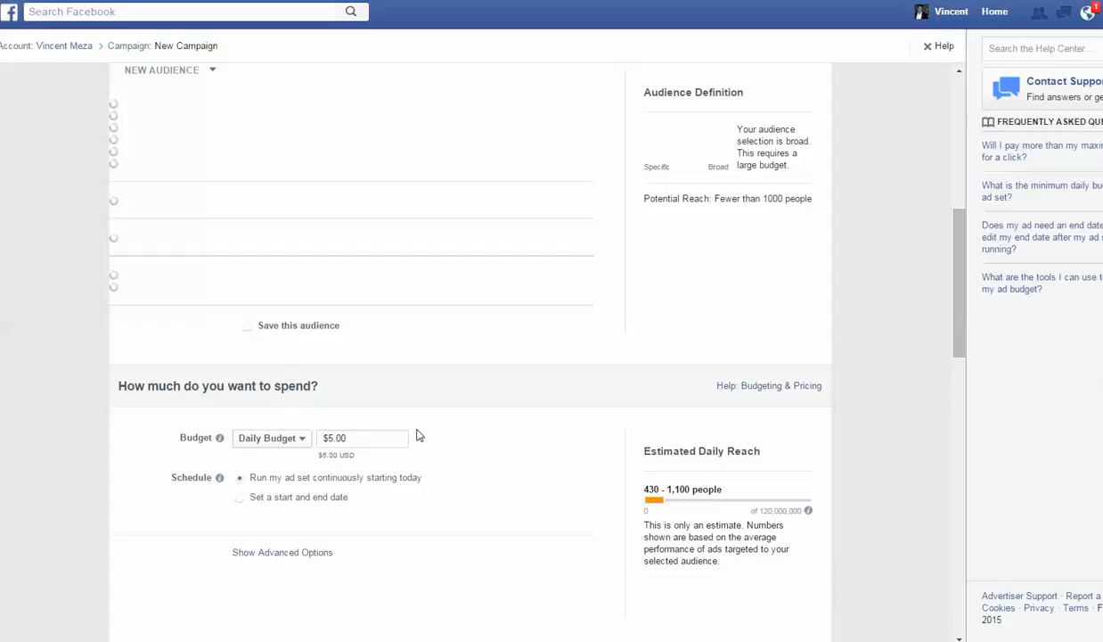
key("BackSpace")
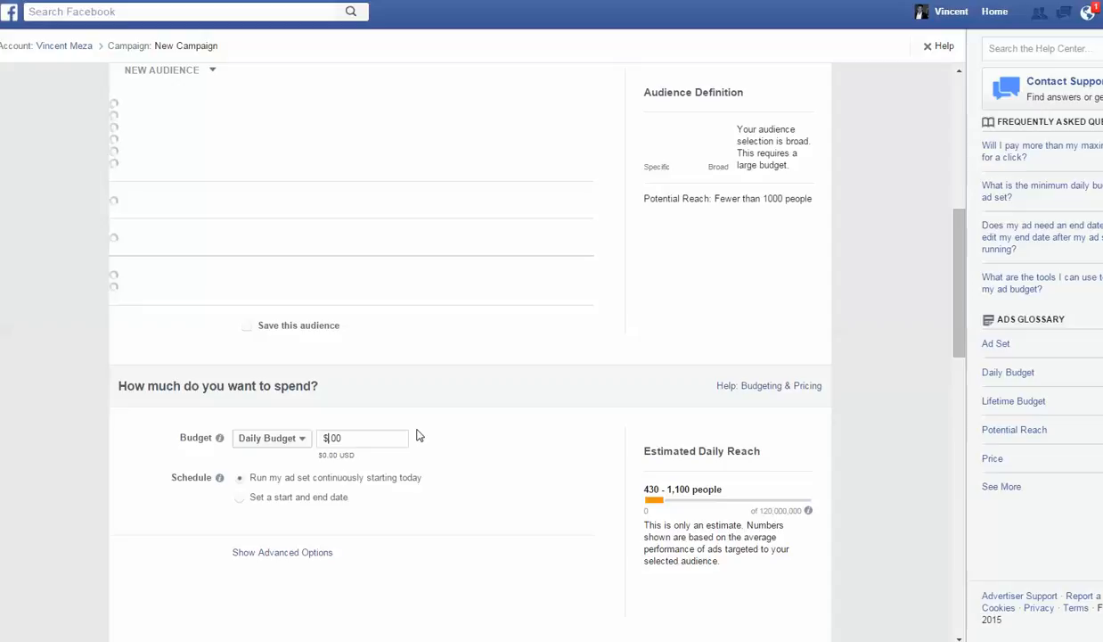
type("20")
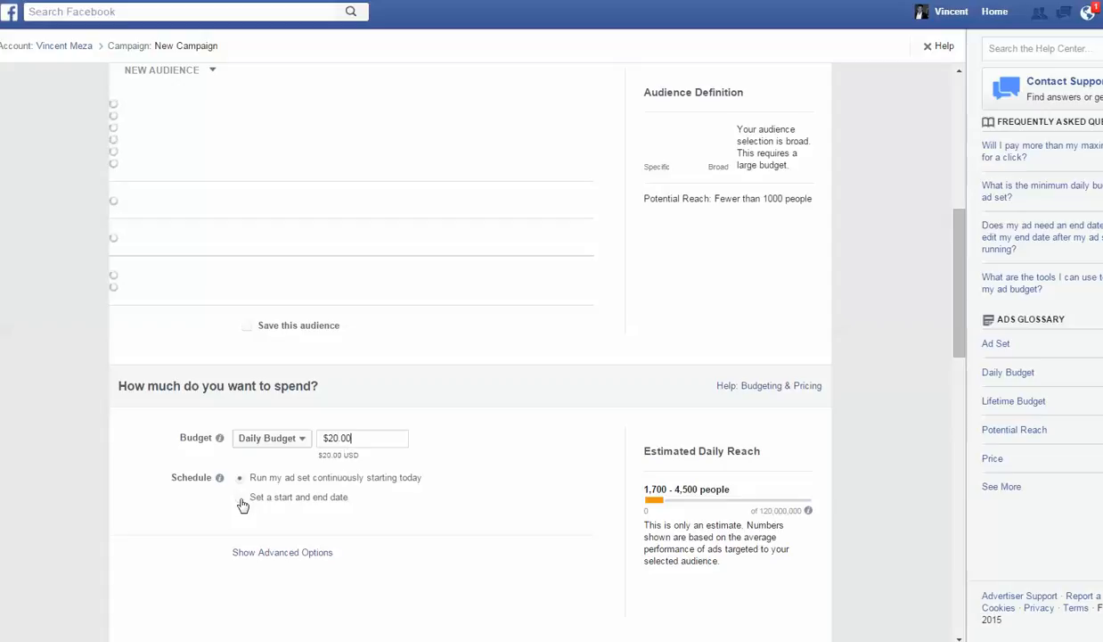
- Switch the ad set's schedule from running continuously to having a start and end date
left_click(240, 502)
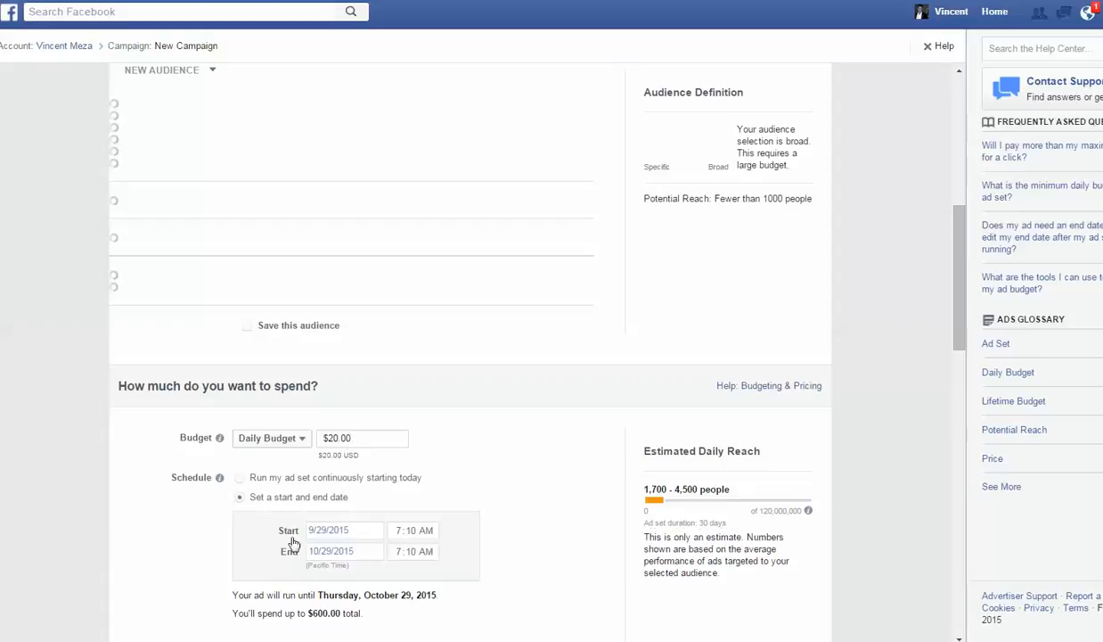
scroll(439, 550, "down", 1)
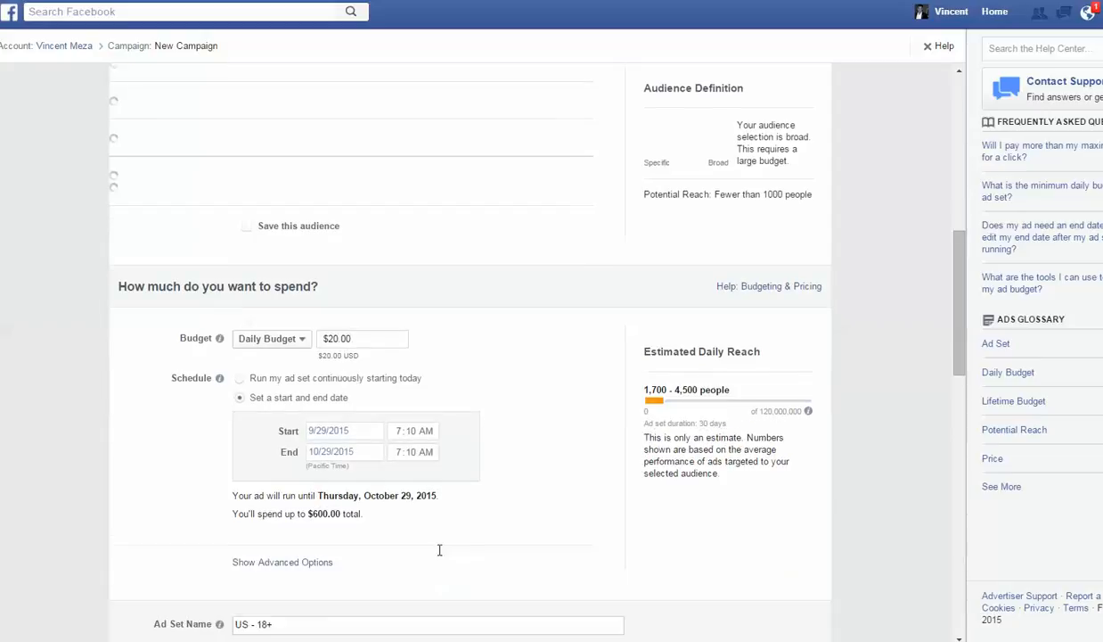
scroll(440, 550, "down", 1)
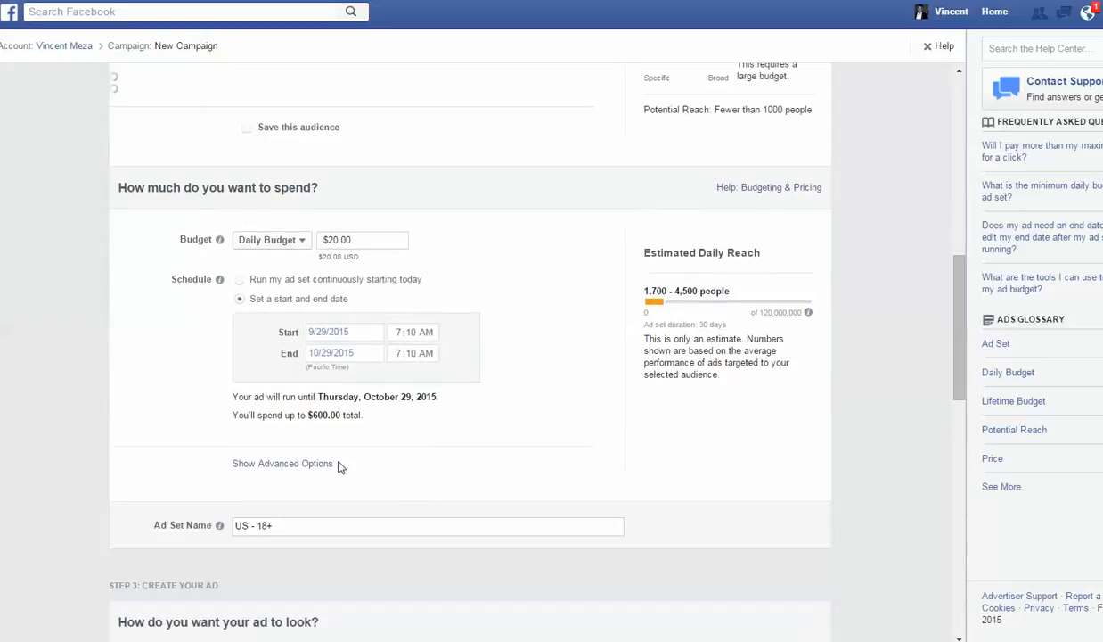
- Set the schedule's end date to November 2, 2015
left_click(350, 356)
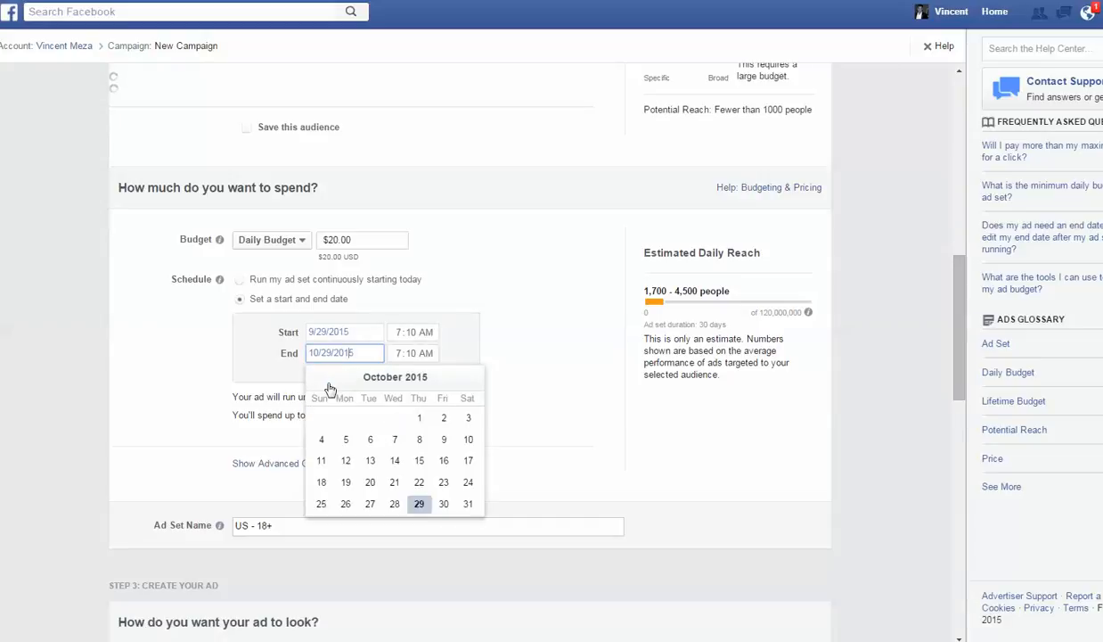
left_click(467, 379)
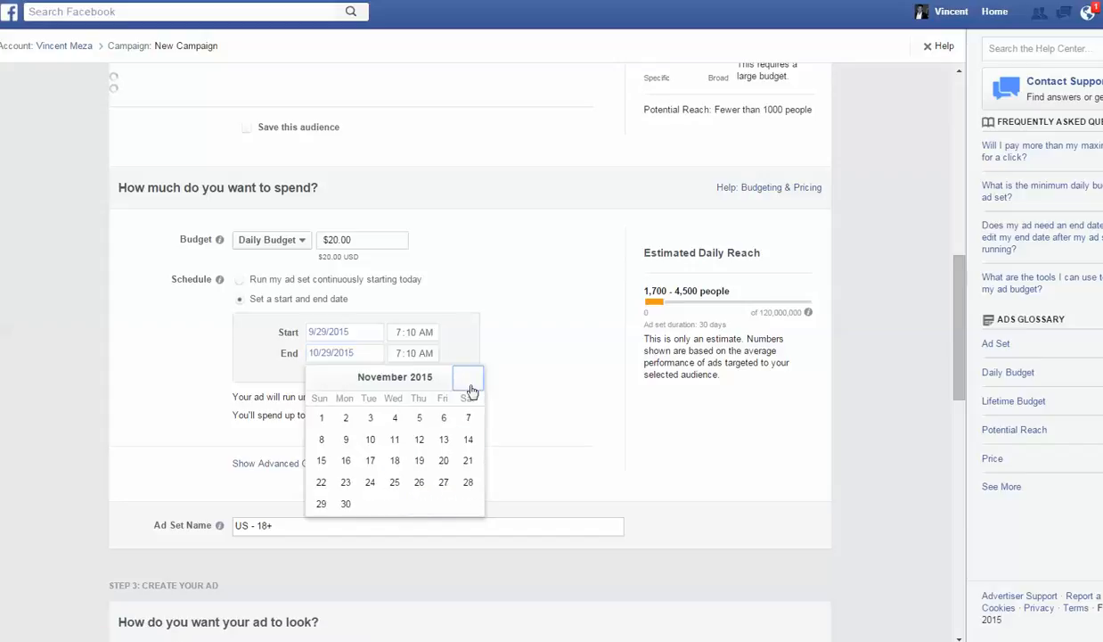
left_click(345, 422)
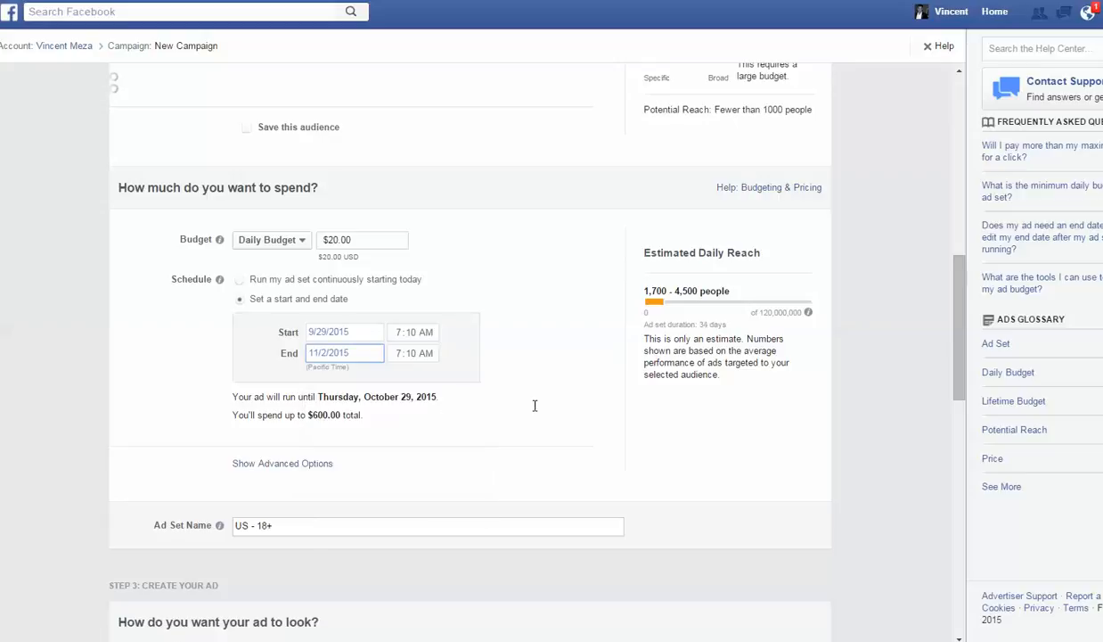
- Set the schedule's end date to October 3, 2015, and check the total spend below it
left_click(359, 356)
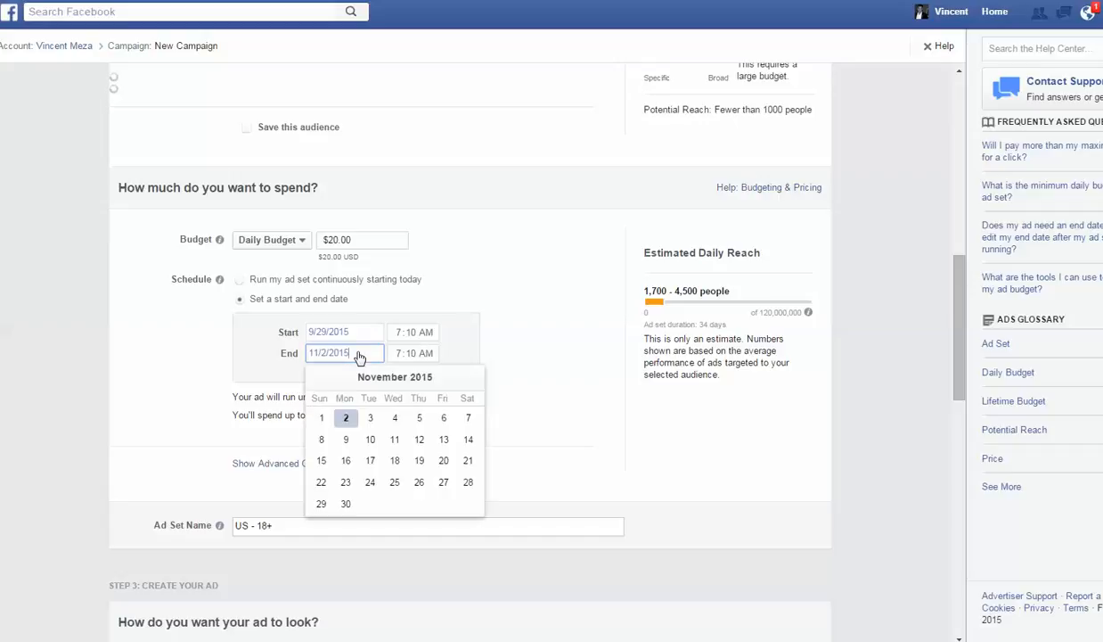
left_click(321, 384)
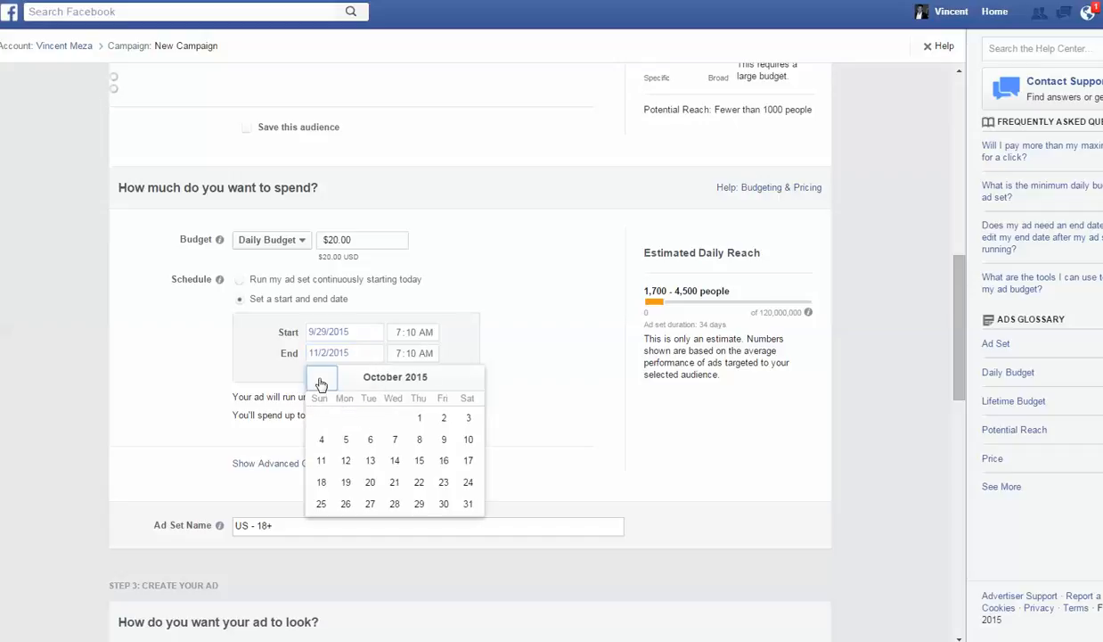
left_click(468, 419)
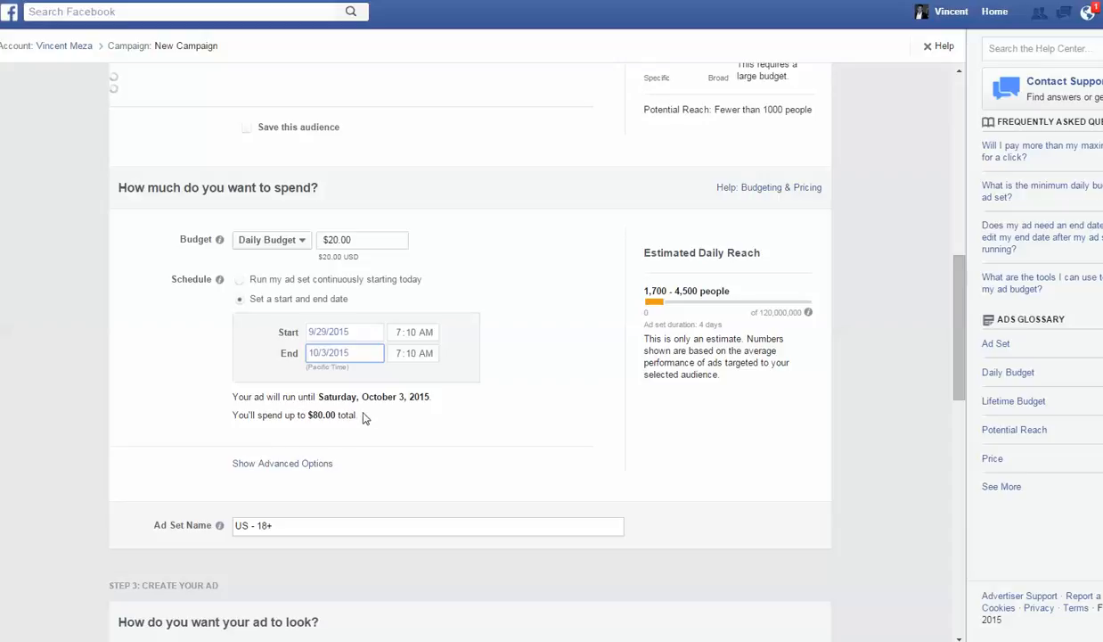
left_click_drag(360, 415, 300, 410)
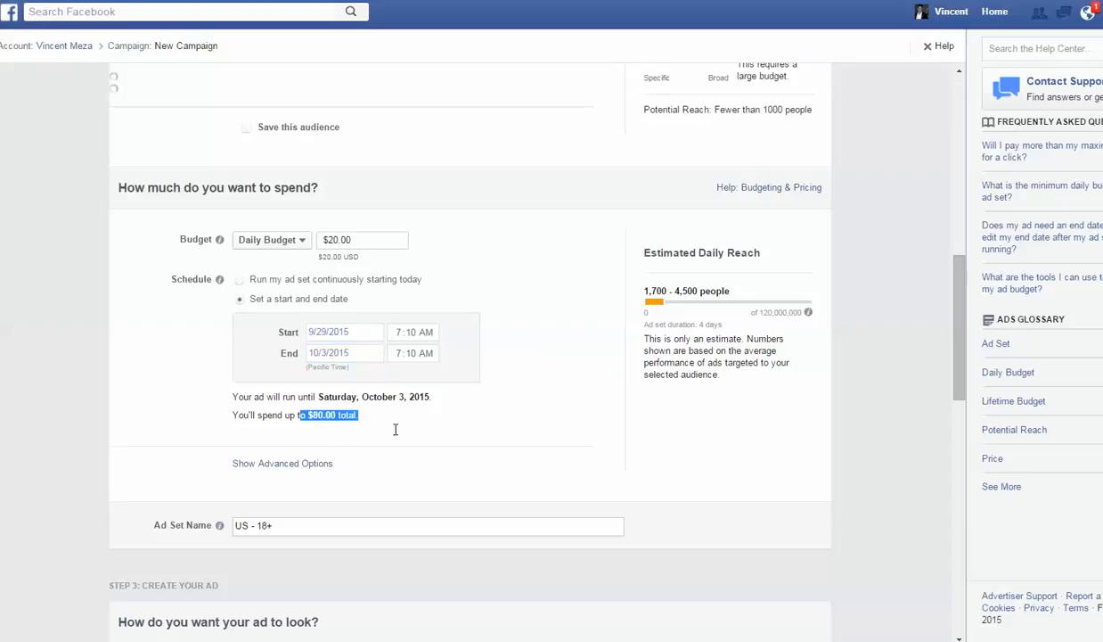
left_click(443, 415)
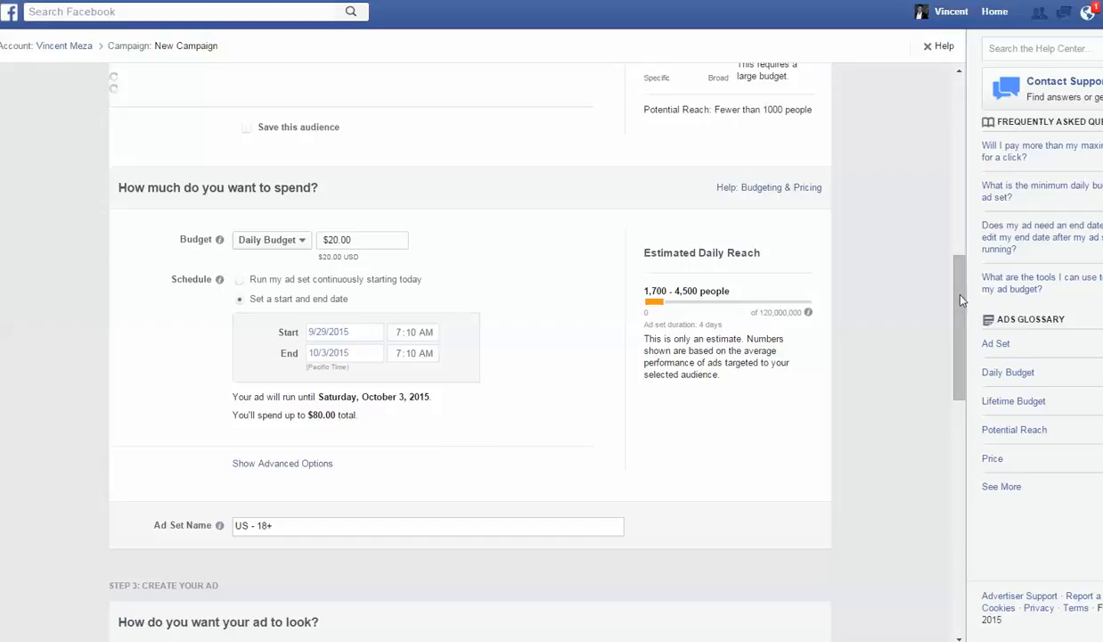
- Review the campaign form from the audience and budget sections through to the ad's images, links and preview
scroll(960, 239, "up", 5)
scroll(963, 249, "down", 1)
scroll(967, 278, "down", 1)
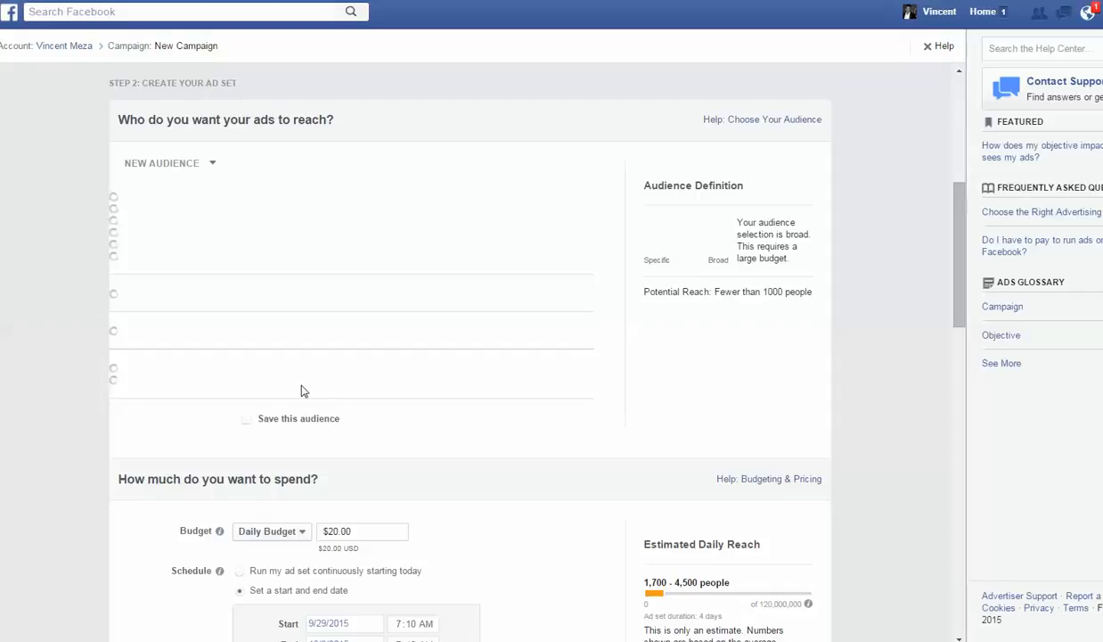
left_click_drag(959, 244, 940, 336)
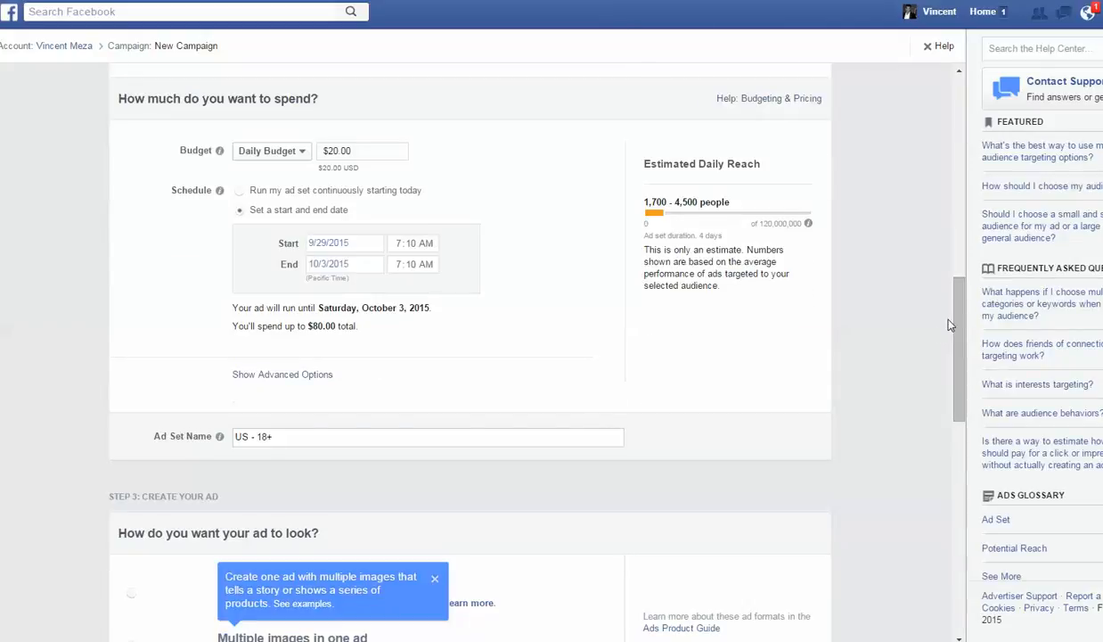
left_click_drag(959, 324, 963, 450)
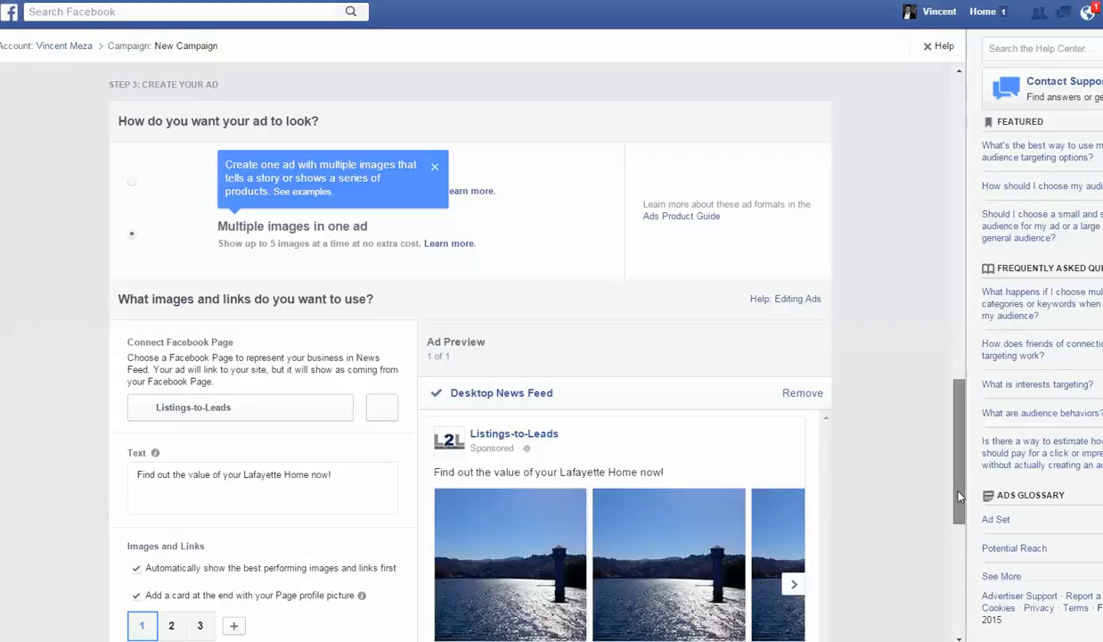
scroll(927, 490, "down", 2)
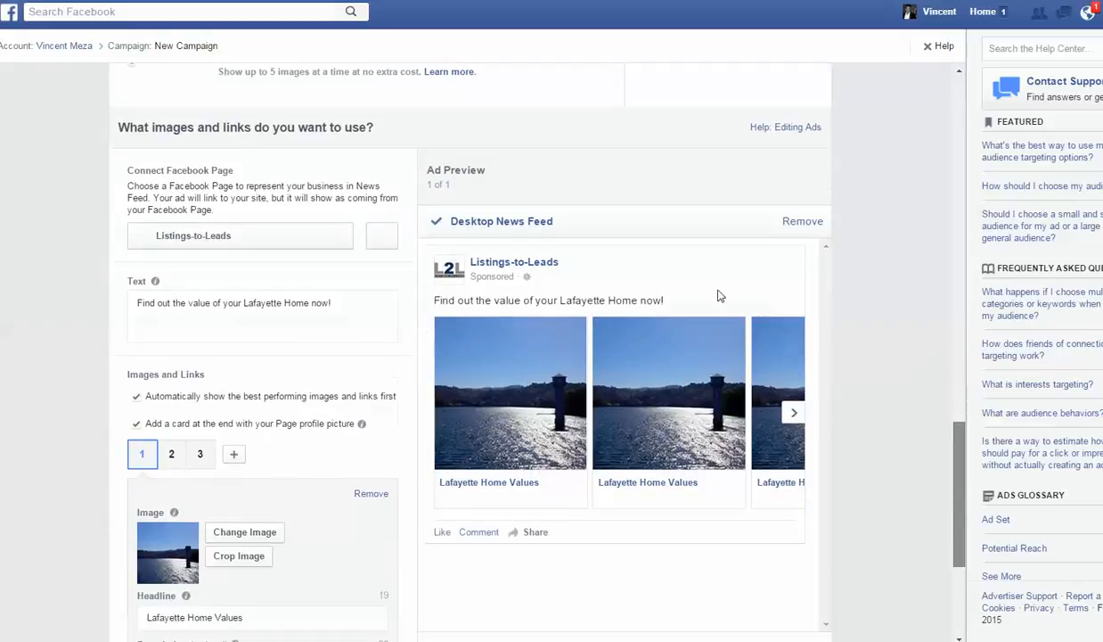
scroll(911, 263, "down", 1)
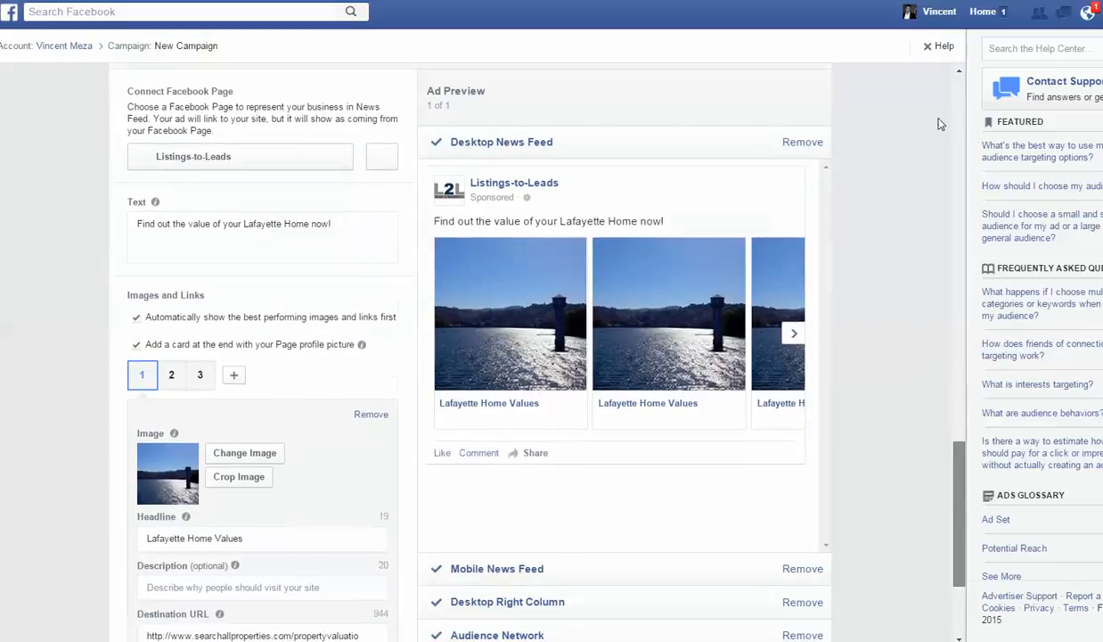
- Dismiss the multiple-images tip that covers the ad format options
left_click(959, 74)
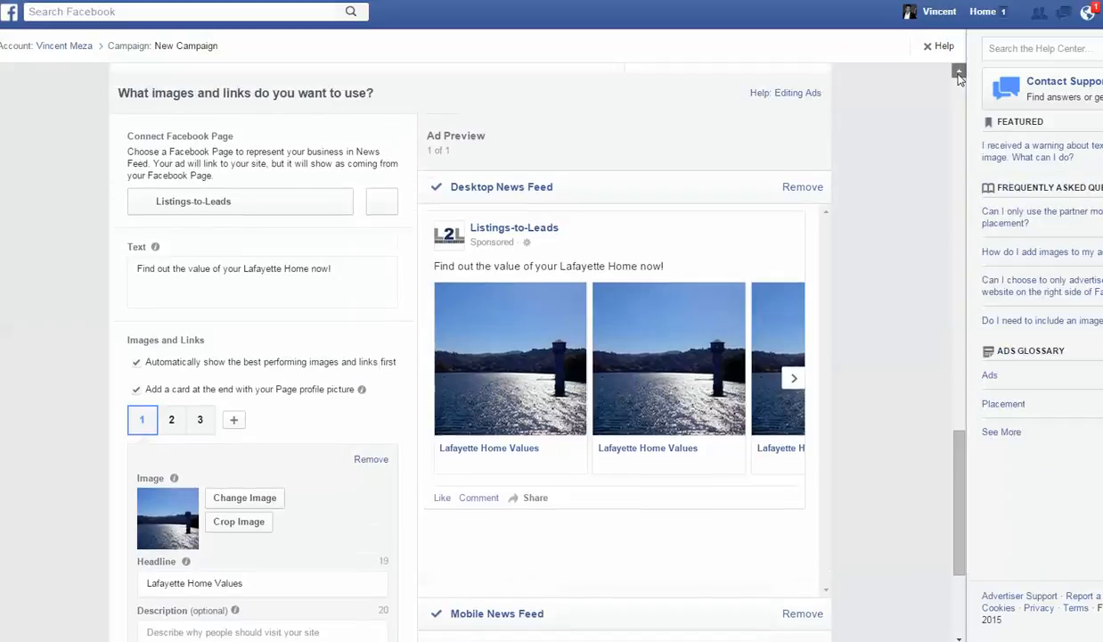
scroll(959, 78, "up", 3)
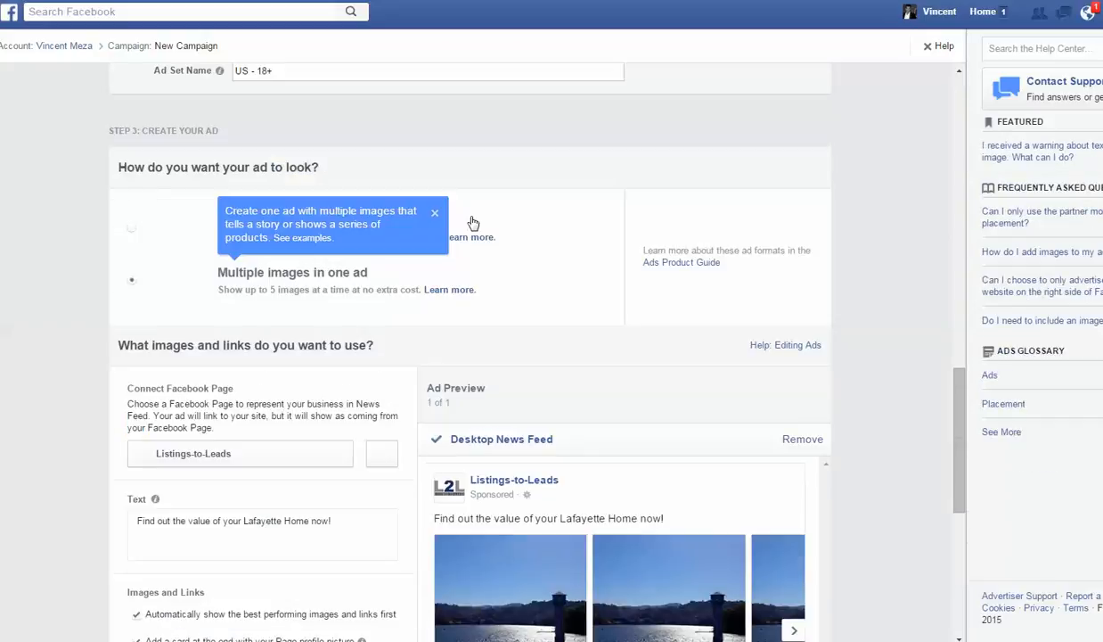
left_click(435, 214)
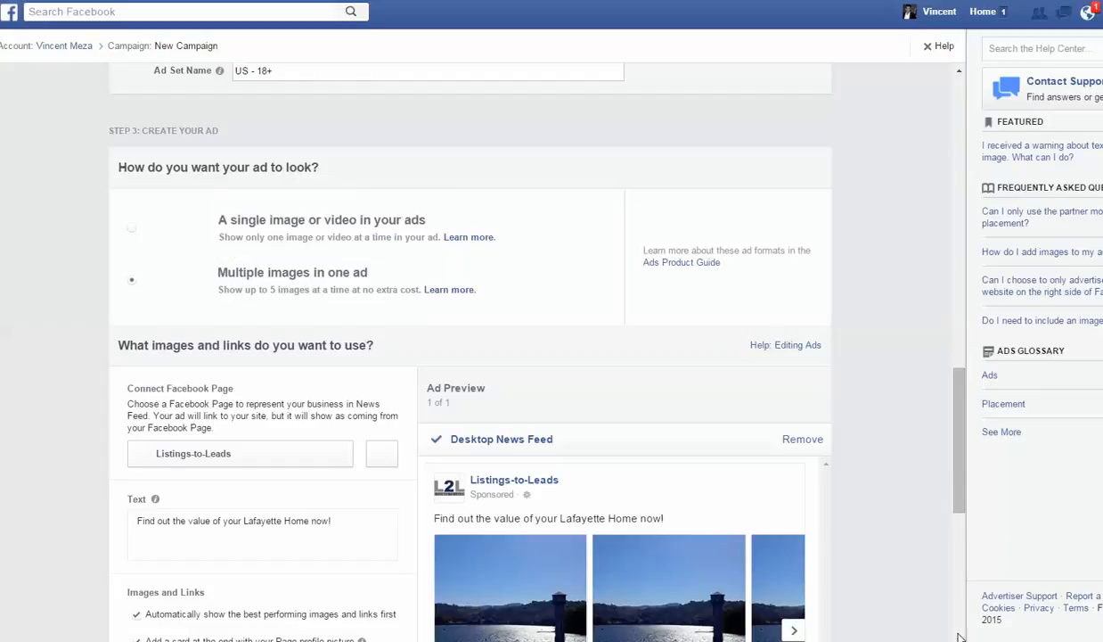
- Replace the ad text with "Click here to get your Lafayette Home Value in less than 15 seconds."
scroll(957, 636, "down", 2)
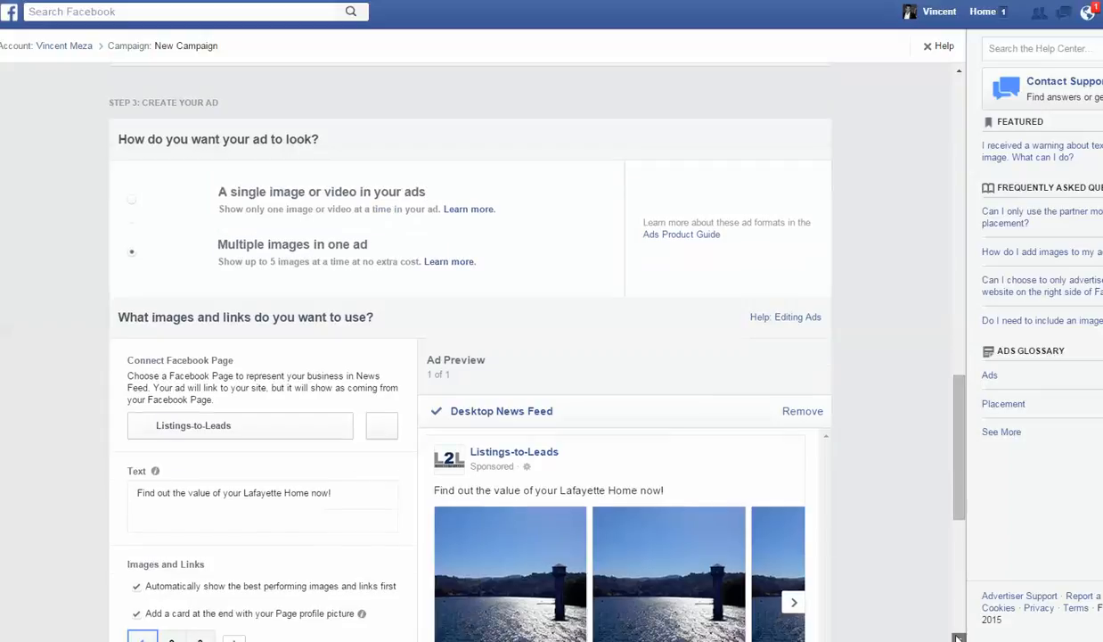
scroll(649, 416, "down", 1)
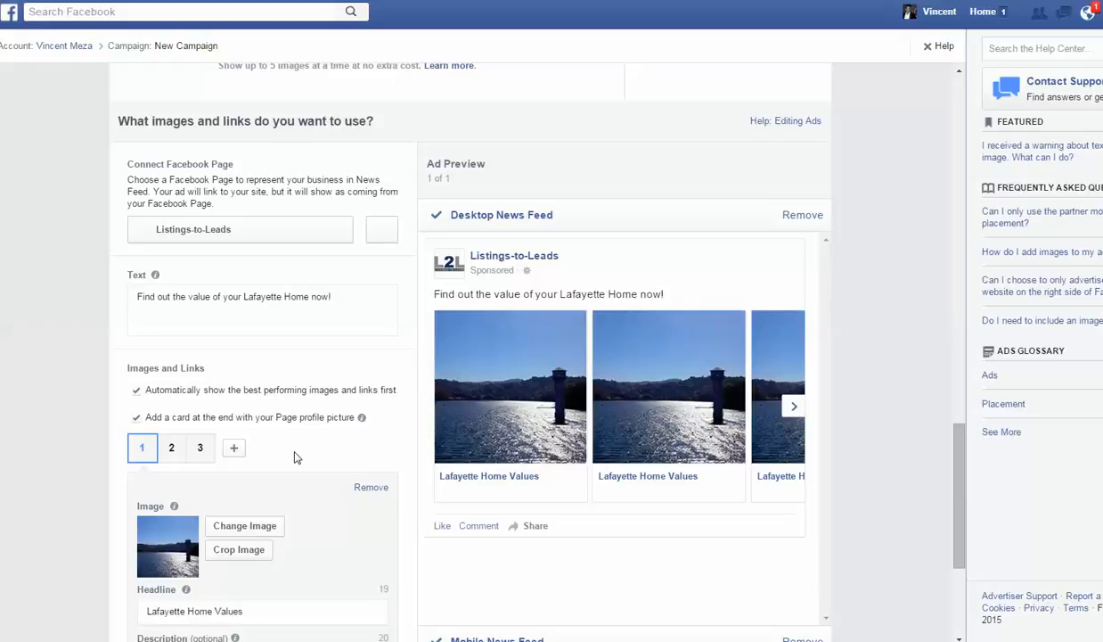
scroll(362, 531, "down", 1)
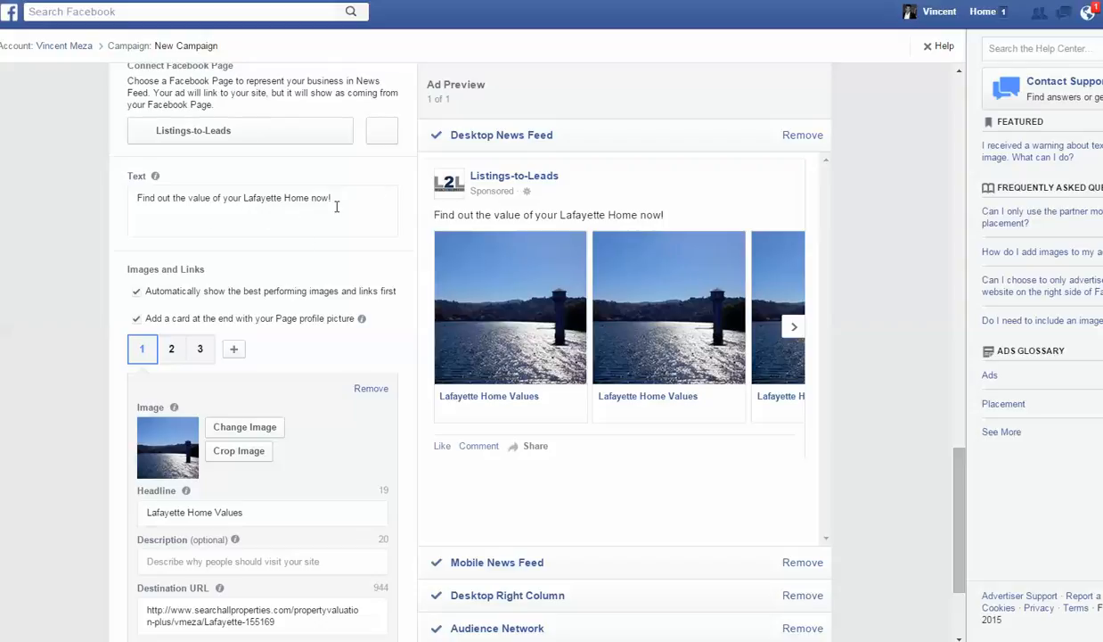
left_click_drag(330, 198, 103, 196)
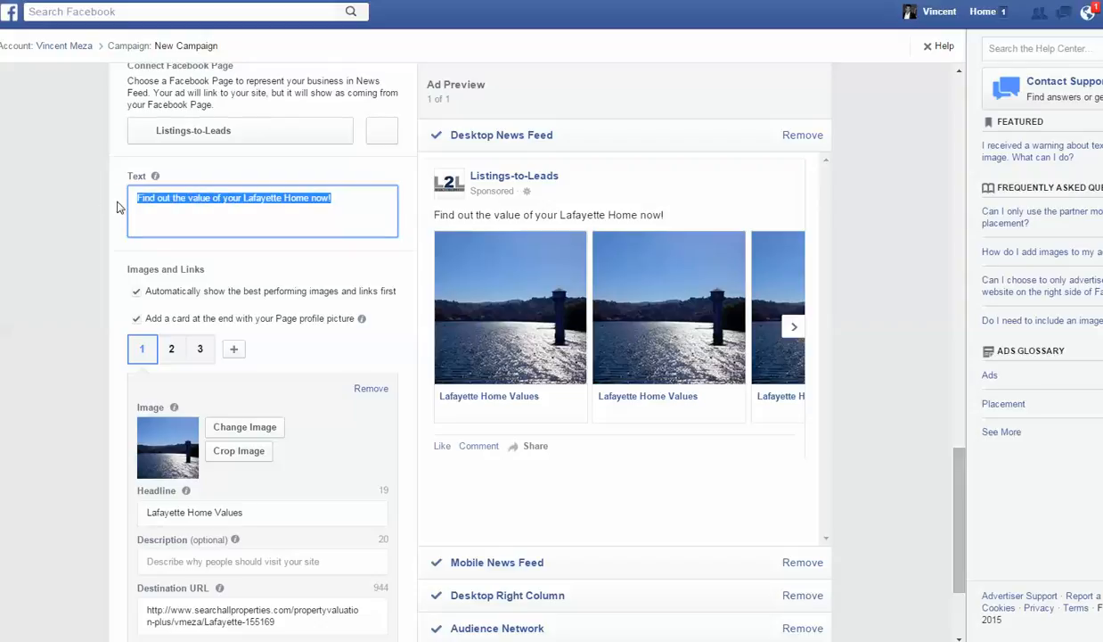
type("C")
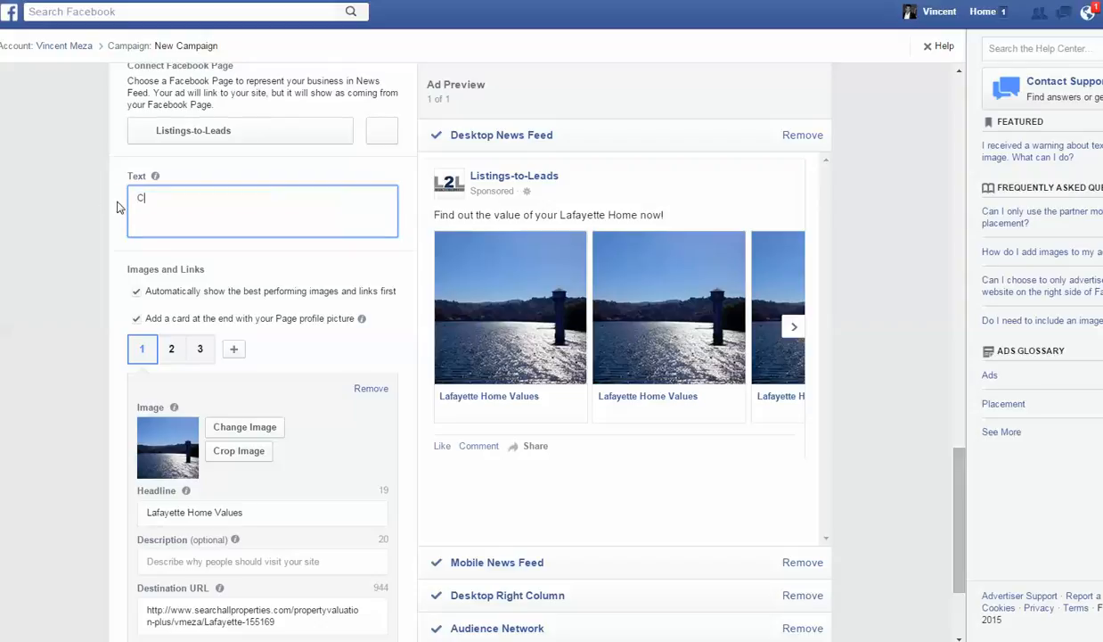
type("lick")
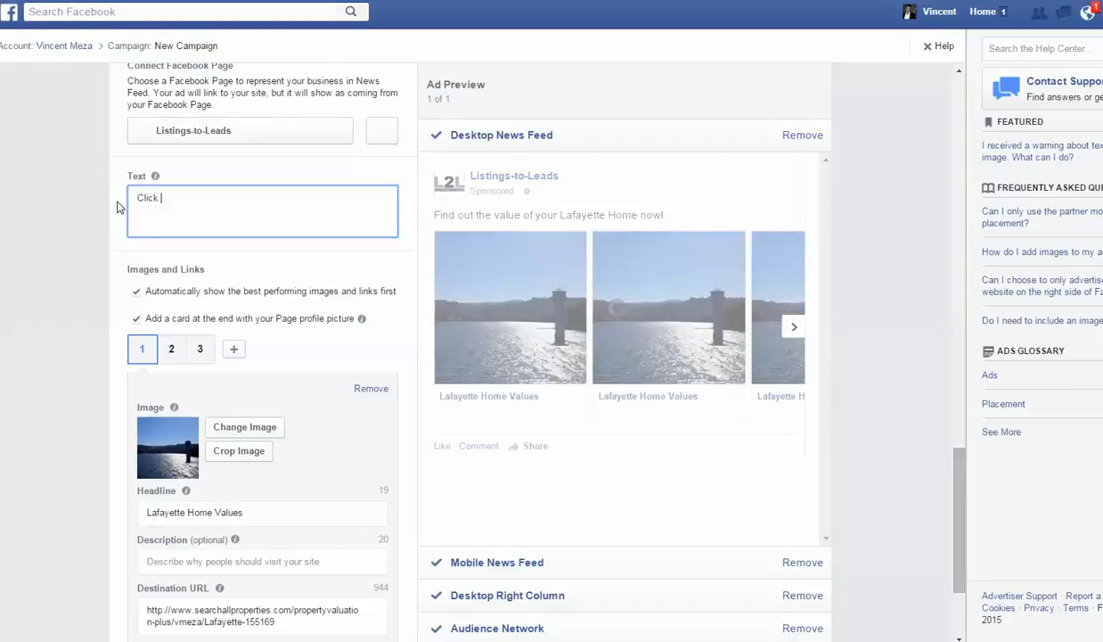
type(" here to get your Lafayette")
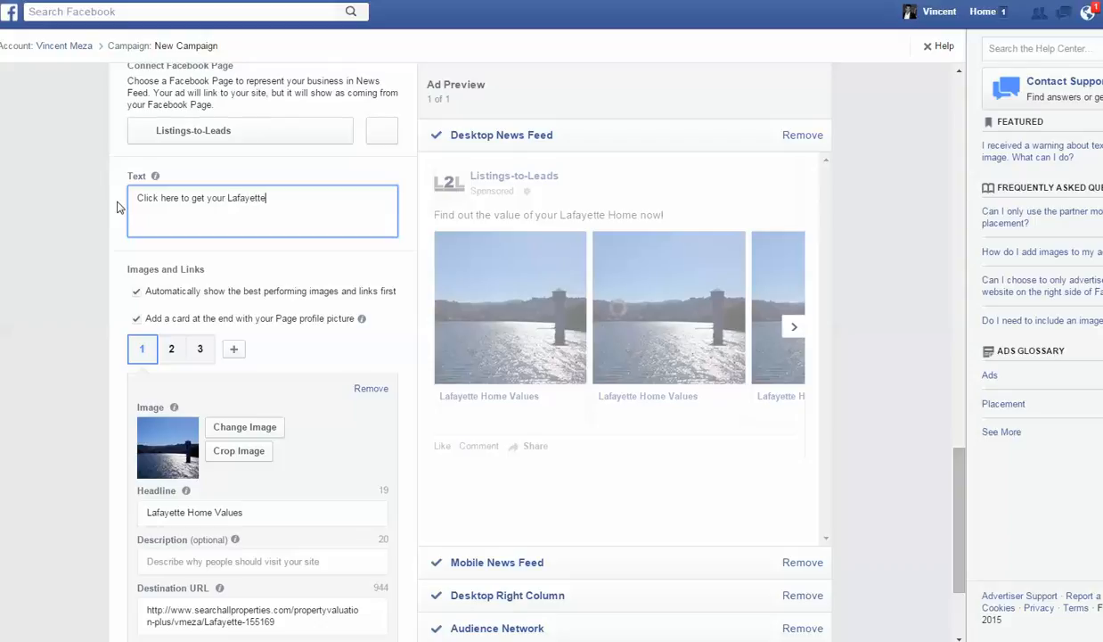
type(" H")
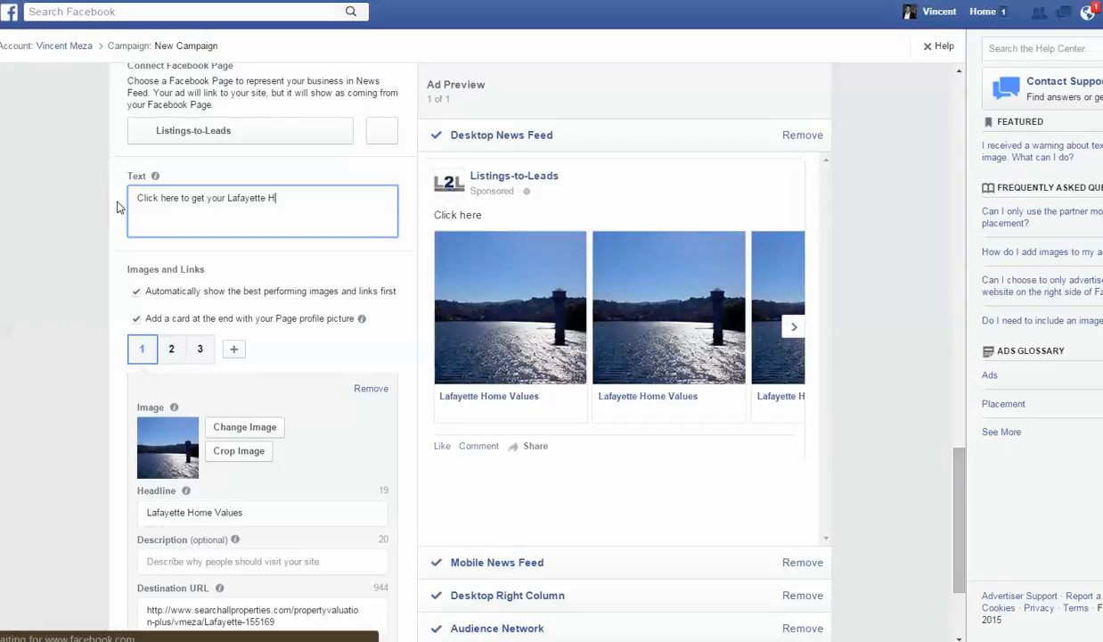
type("ome Value in ")
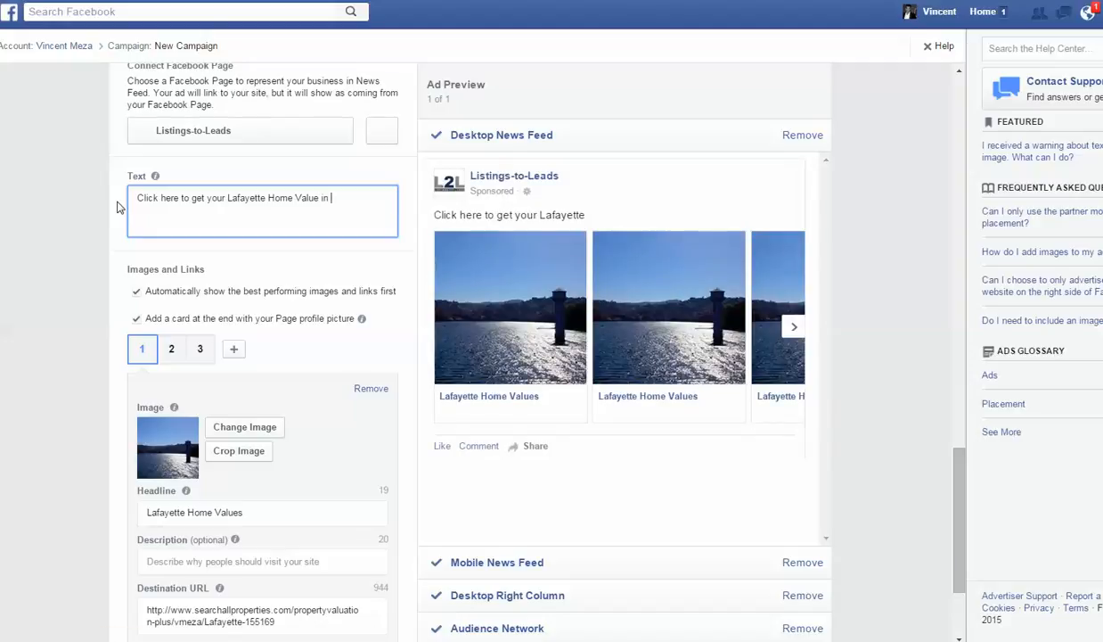
type("less that")
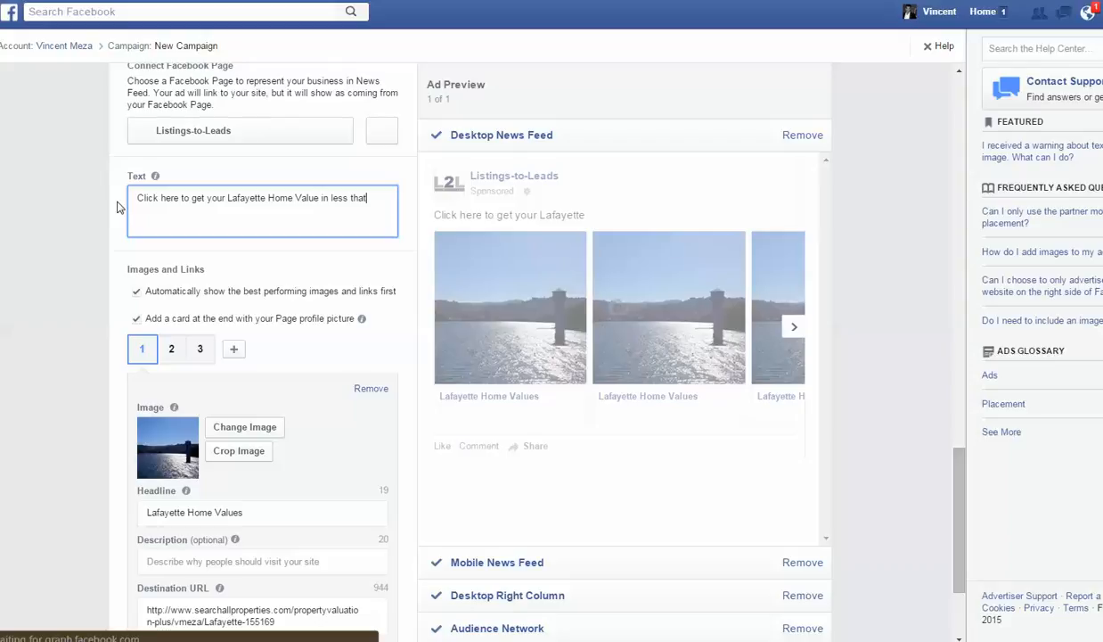
key("BackSpace")
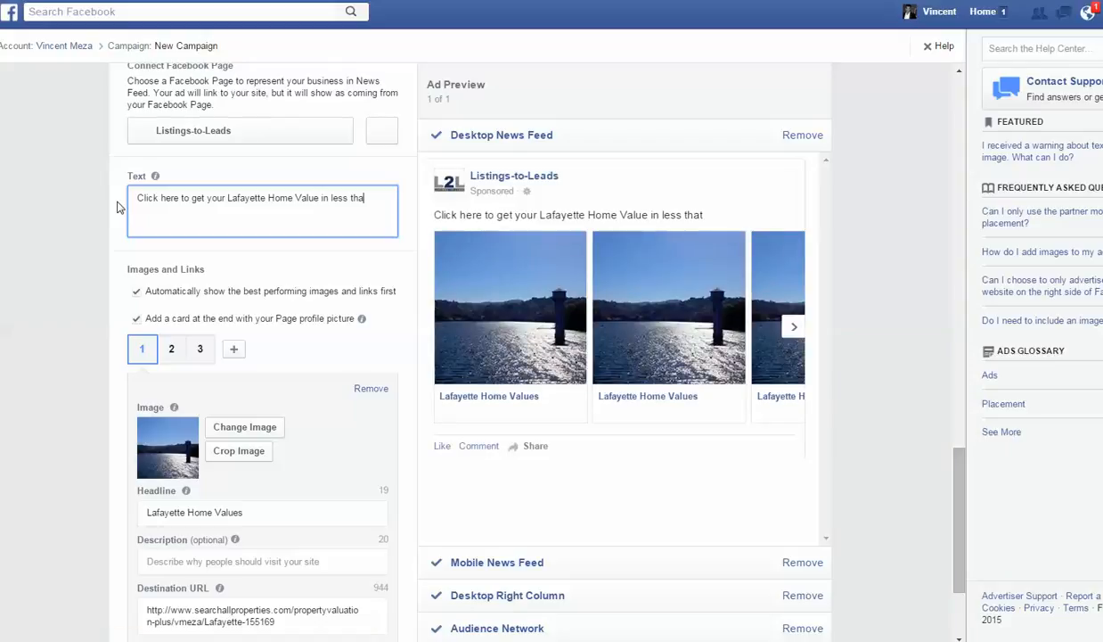
type("n")
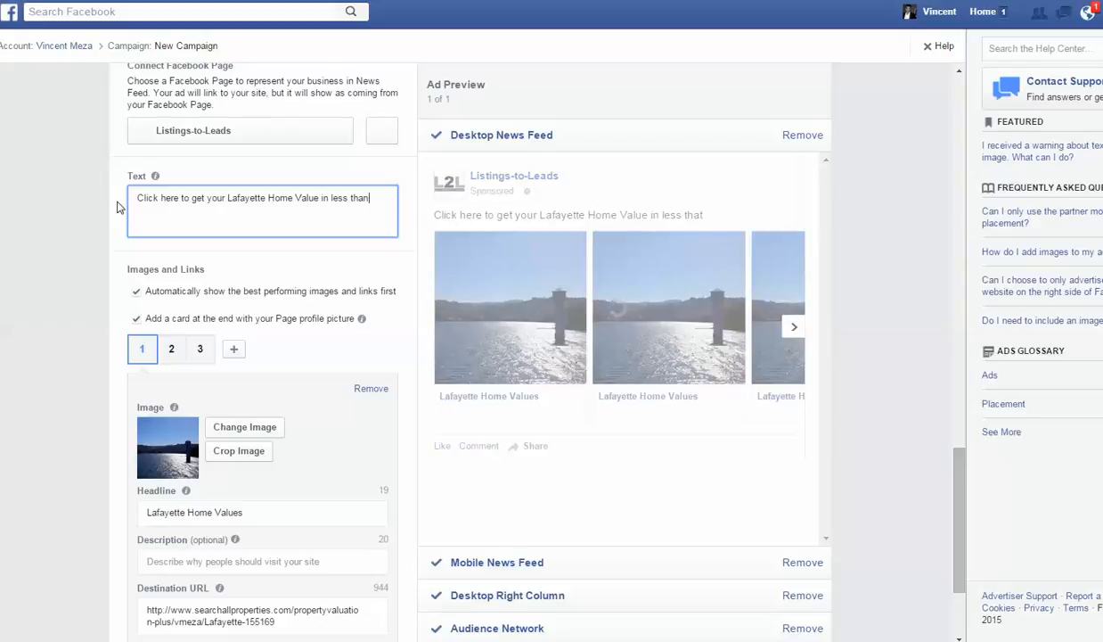
type(" 15 se3")
key("BackSpace")
type("conds.")
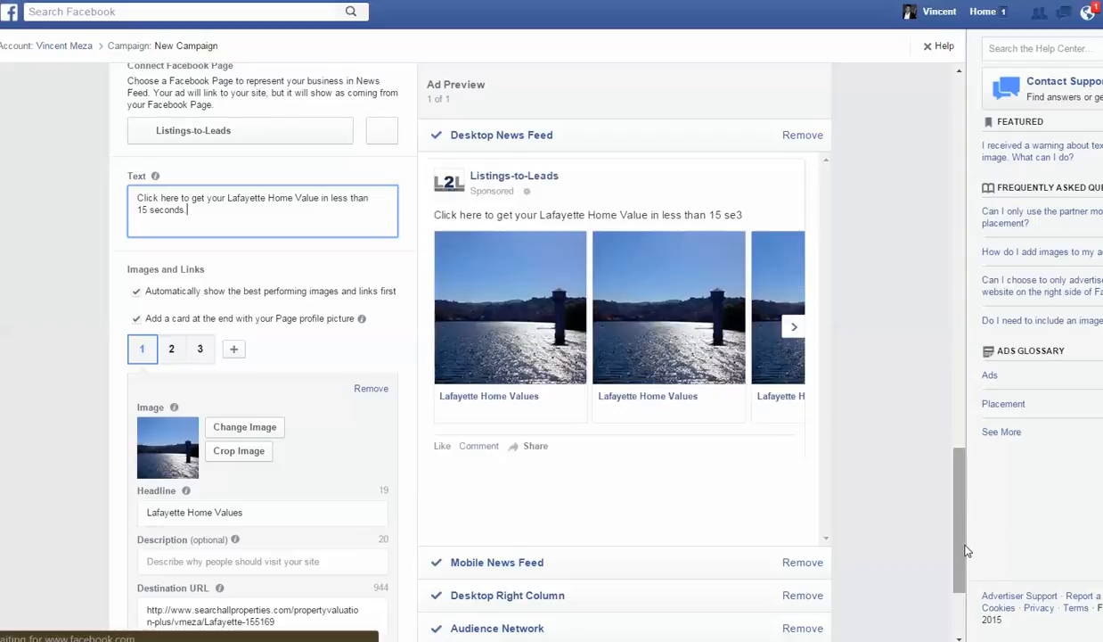
- Set the ad's call-to-action button to Learn More and remove the Mobile News Feed placement
scroll(584, 251, "down", 1)
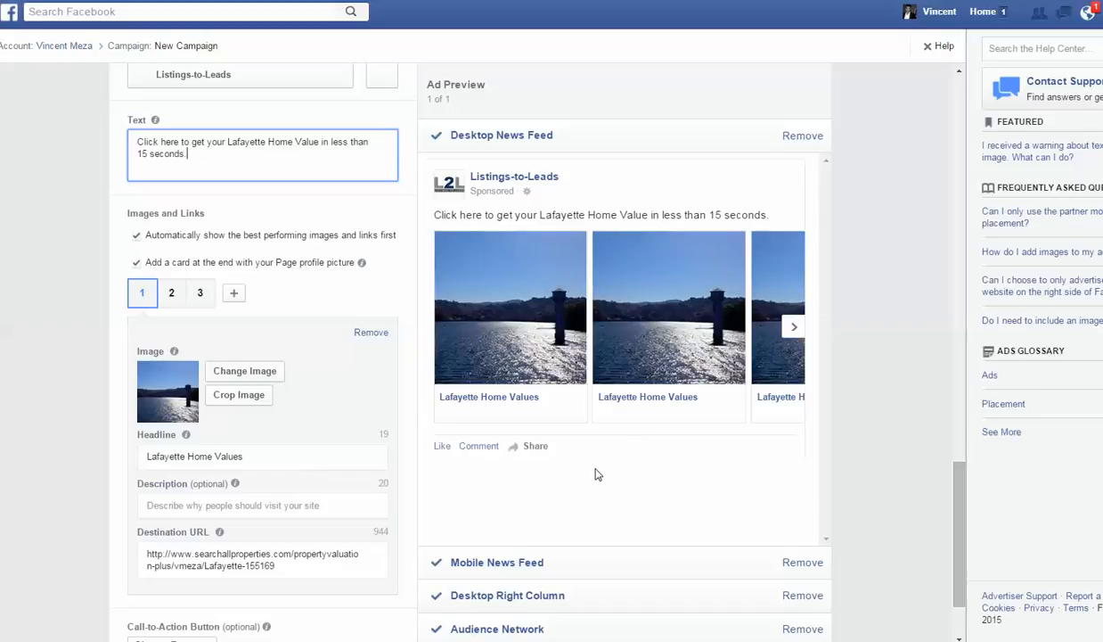
scroll(961, 490, "up", 2)
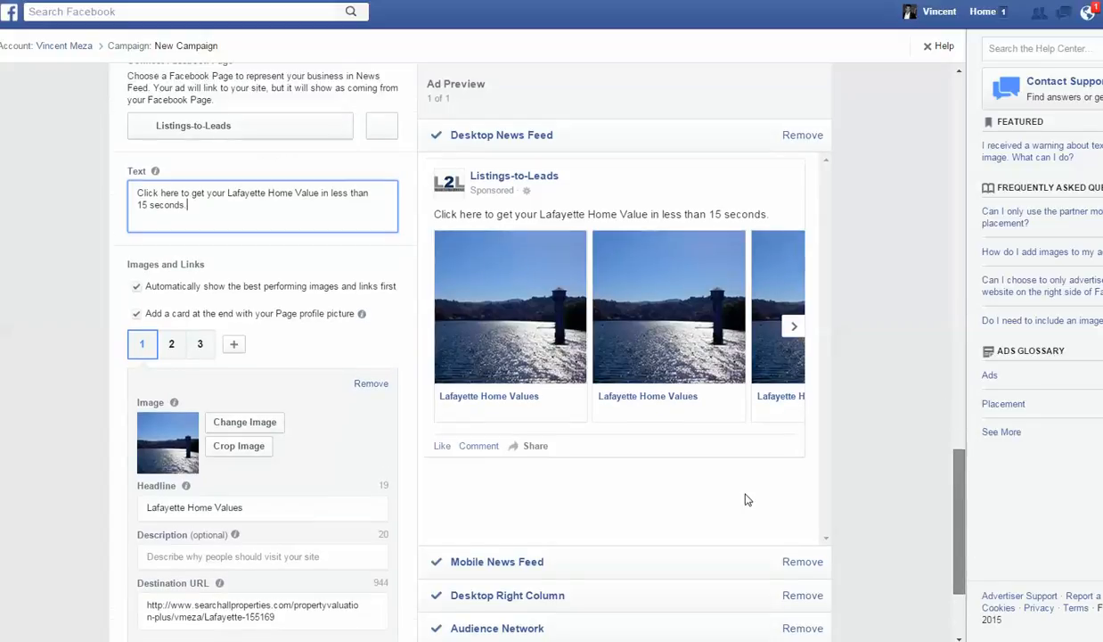
scroll(443, 403, "up", 4)
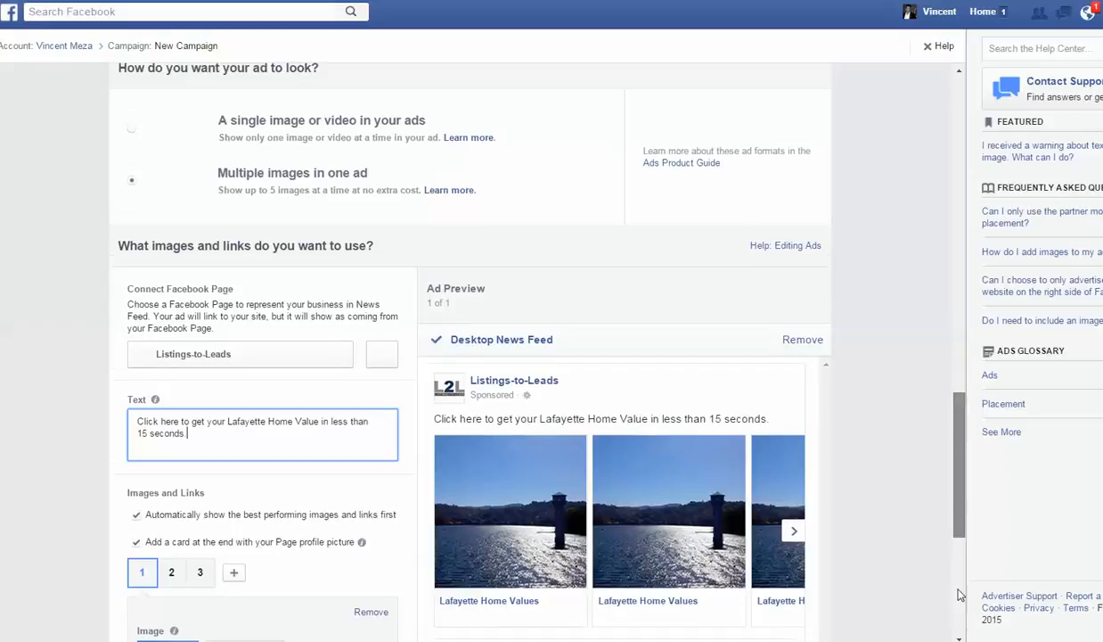
scroll(959, 591, "down", 3)
scroll(934, 593, "down", 4)
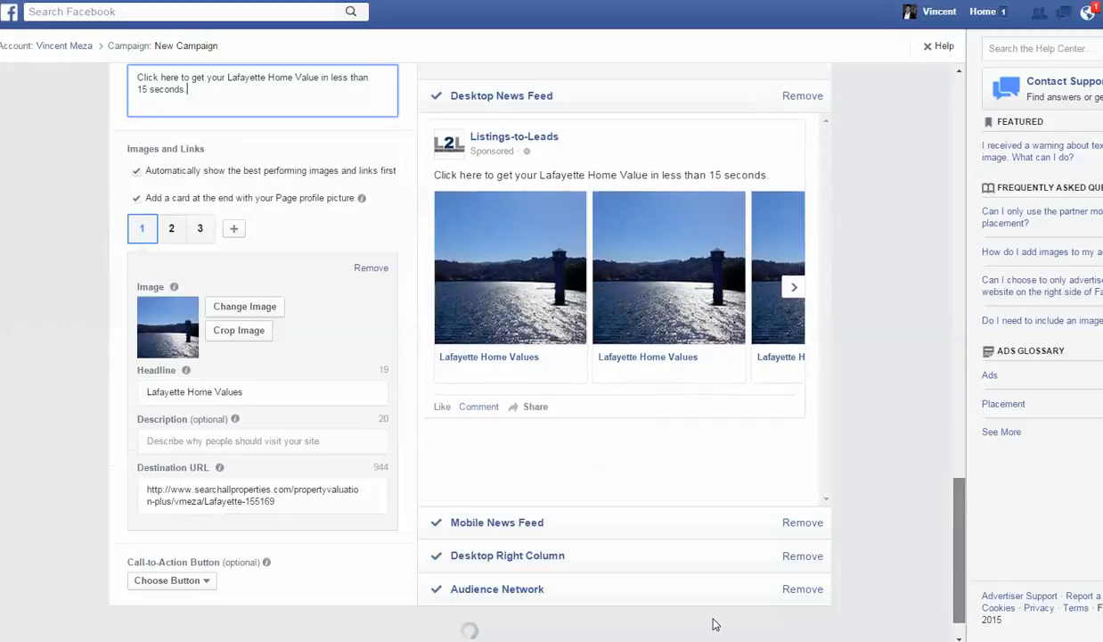
scroll(169, 432, "down", 1)
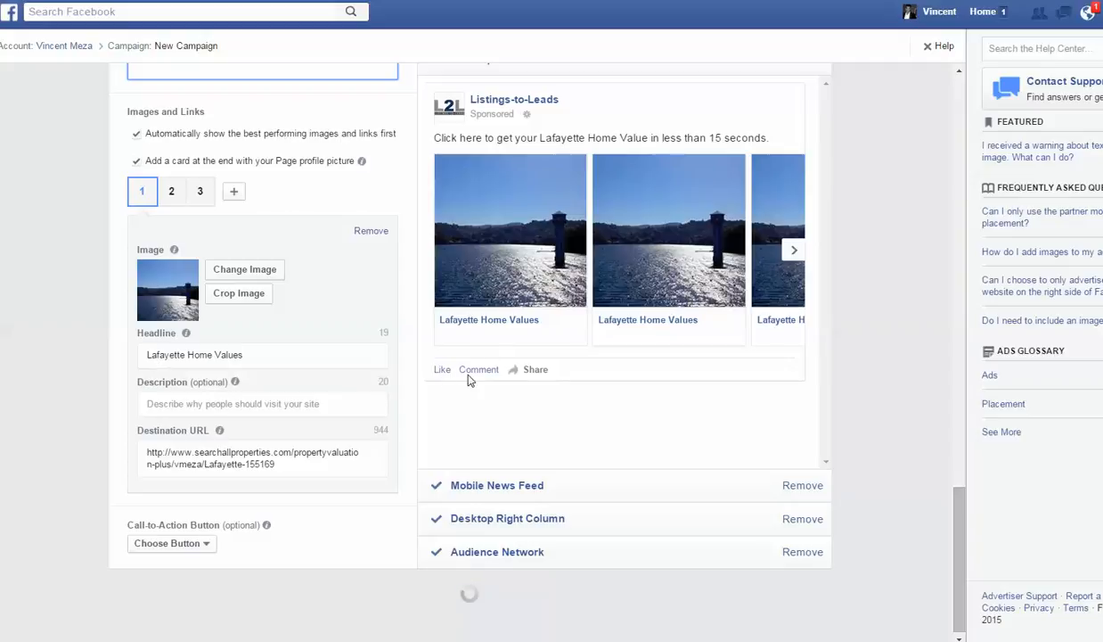
left_click(207, 553)
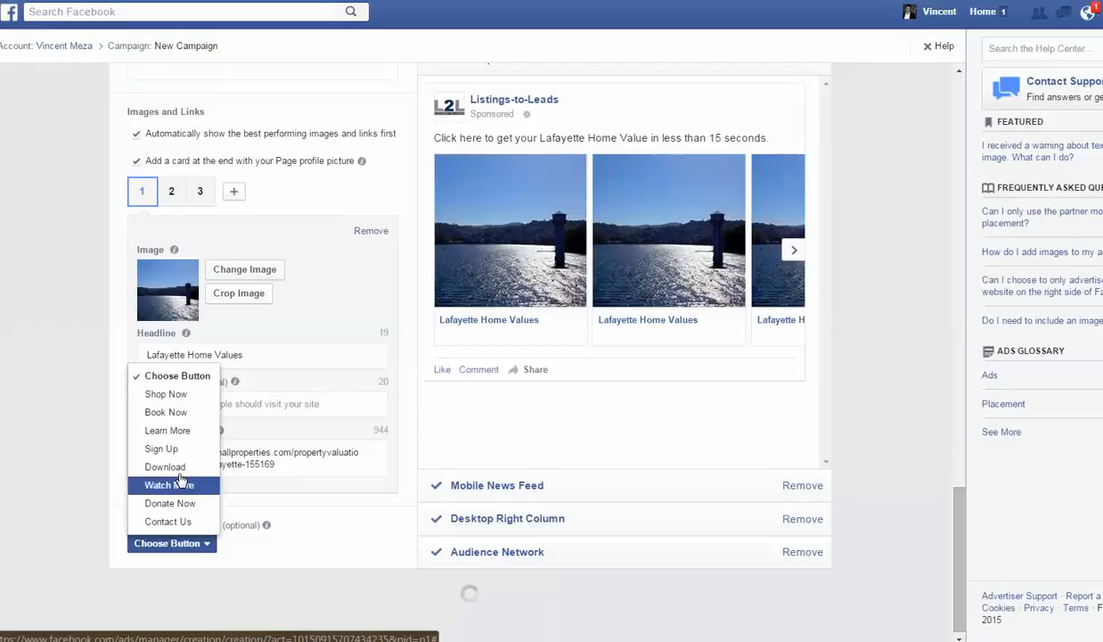
left_click(168, 430)
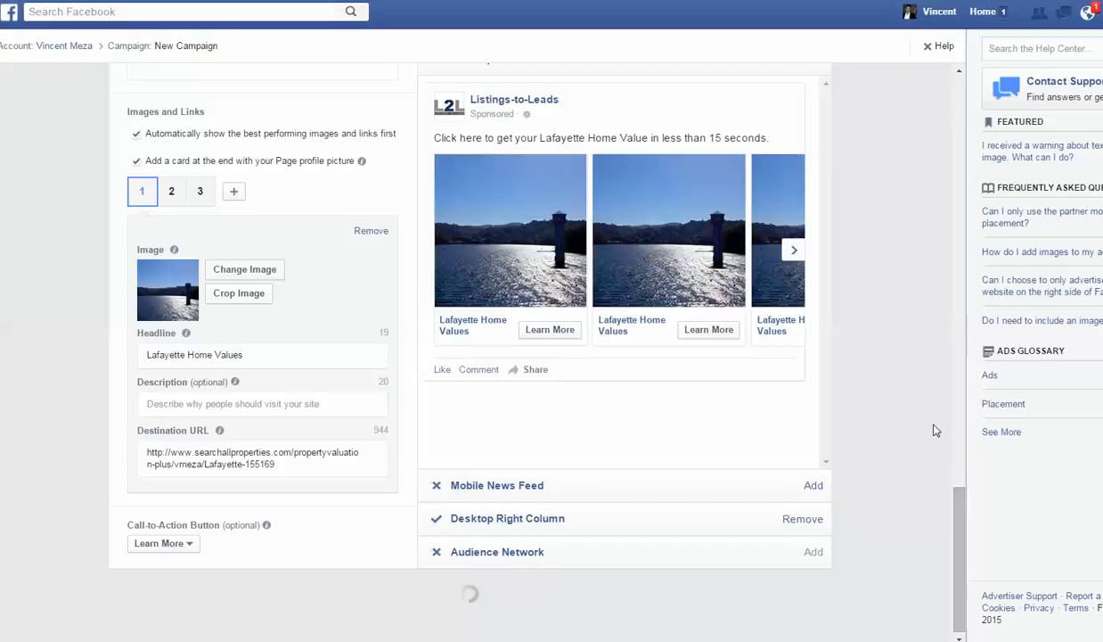
- Load the saved audience Audience 1 for the ad set, and switch back to a new audience
left_click(960, 73)
left_click(960, 73)
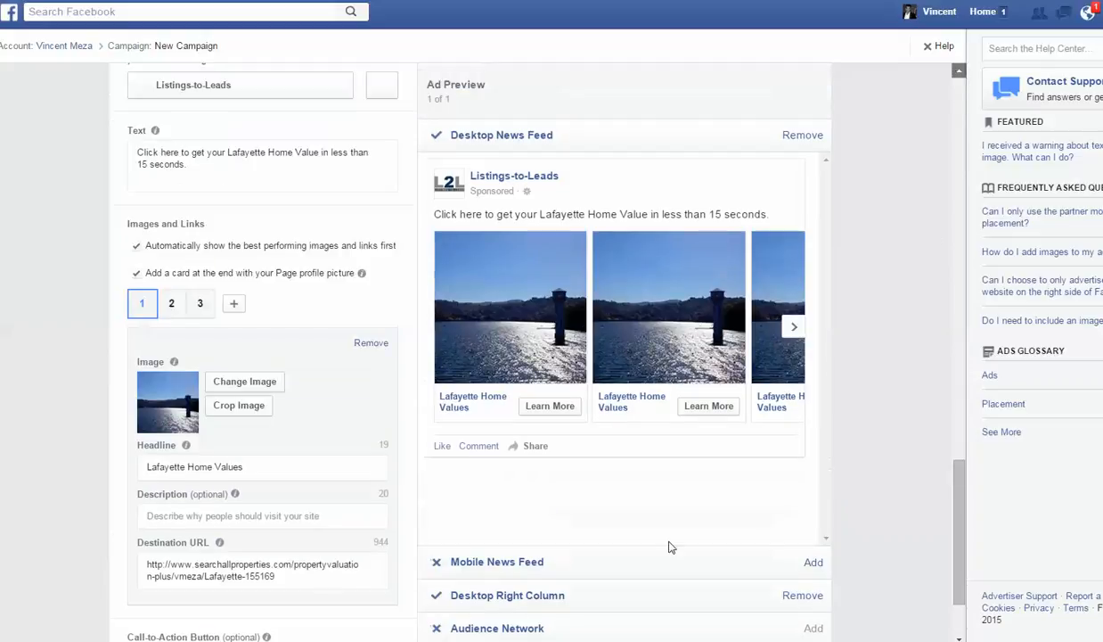
scroll(818, 579, "up", 1)
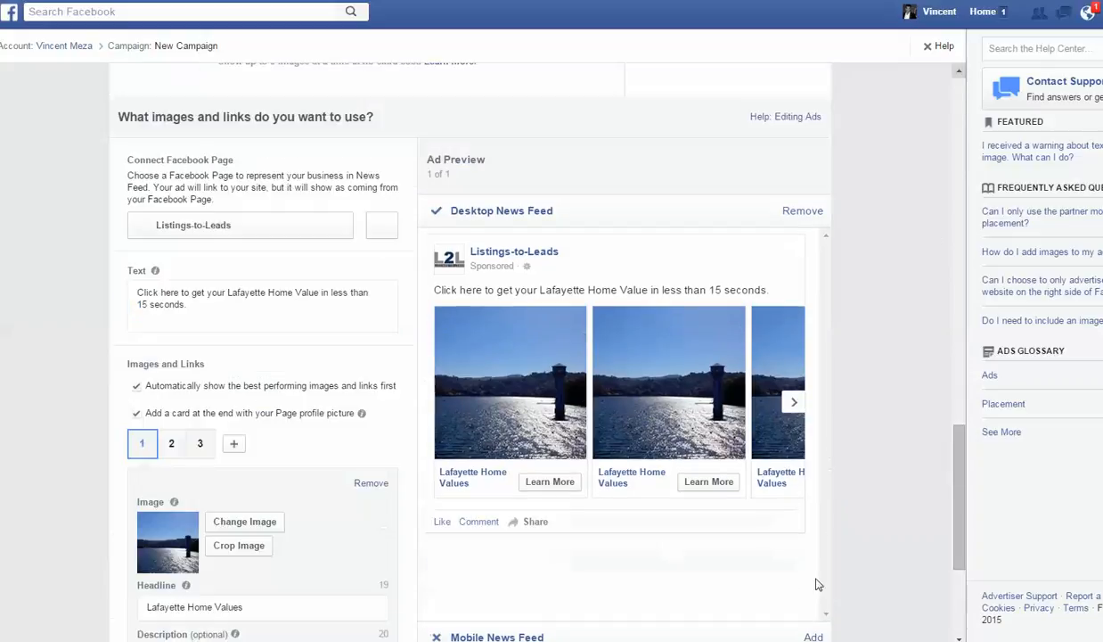
left_click(960, 622)
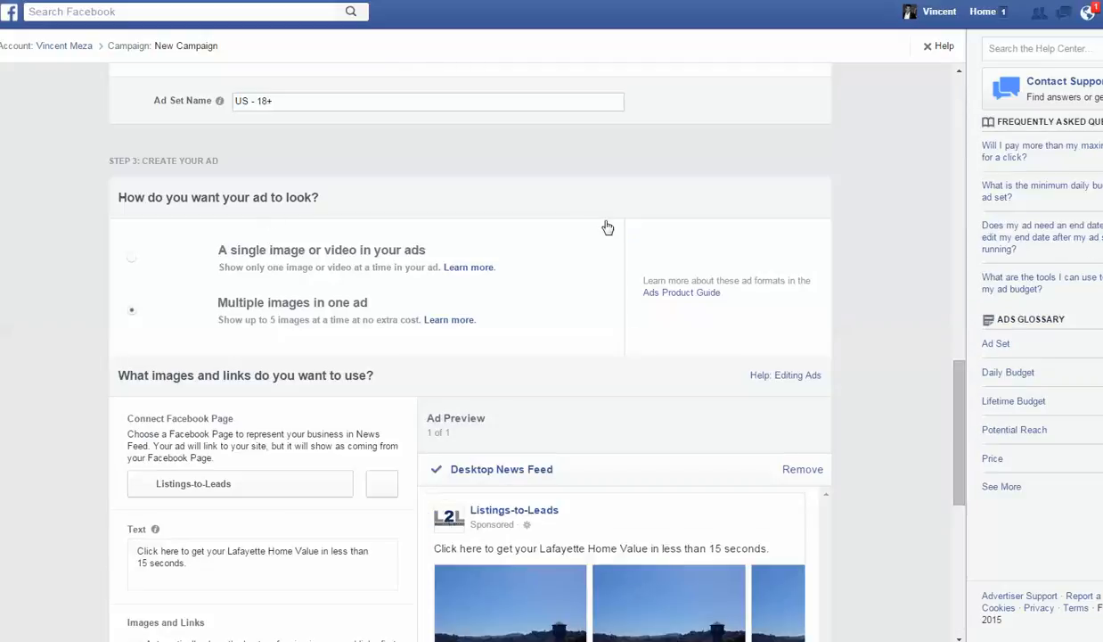
left_click(955, 98)
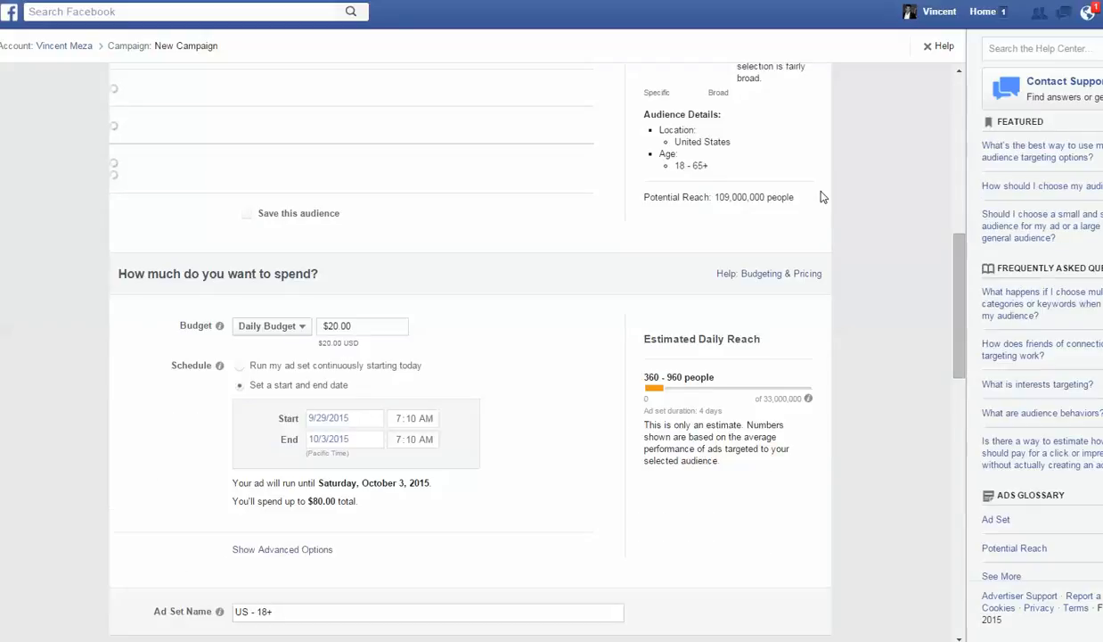
left_click(959, 75)
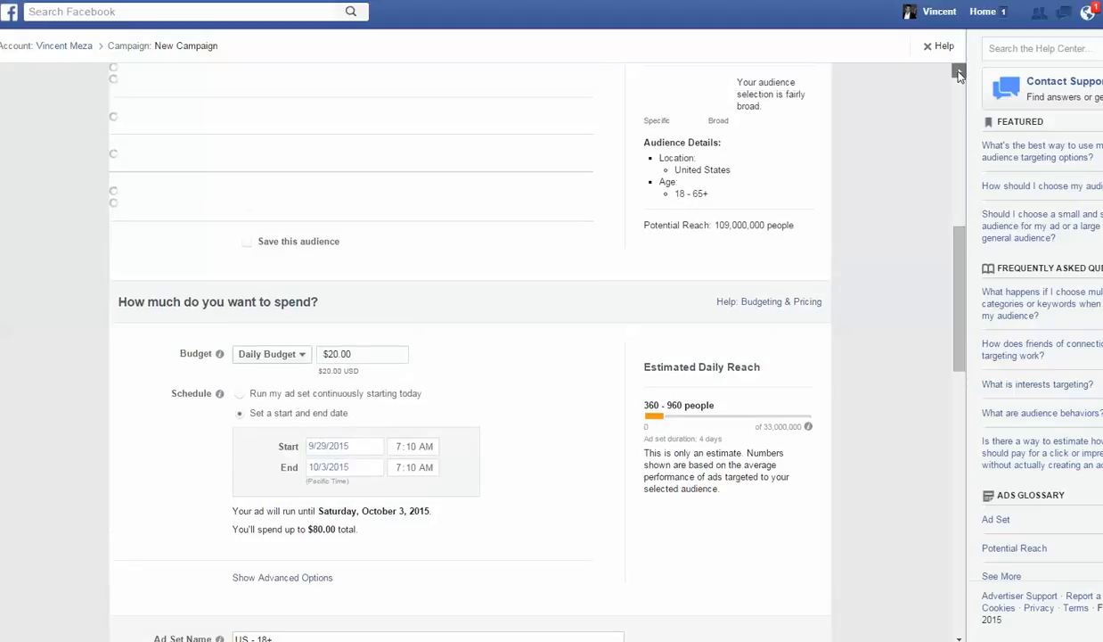
scroll(624, 223, "up", 1)
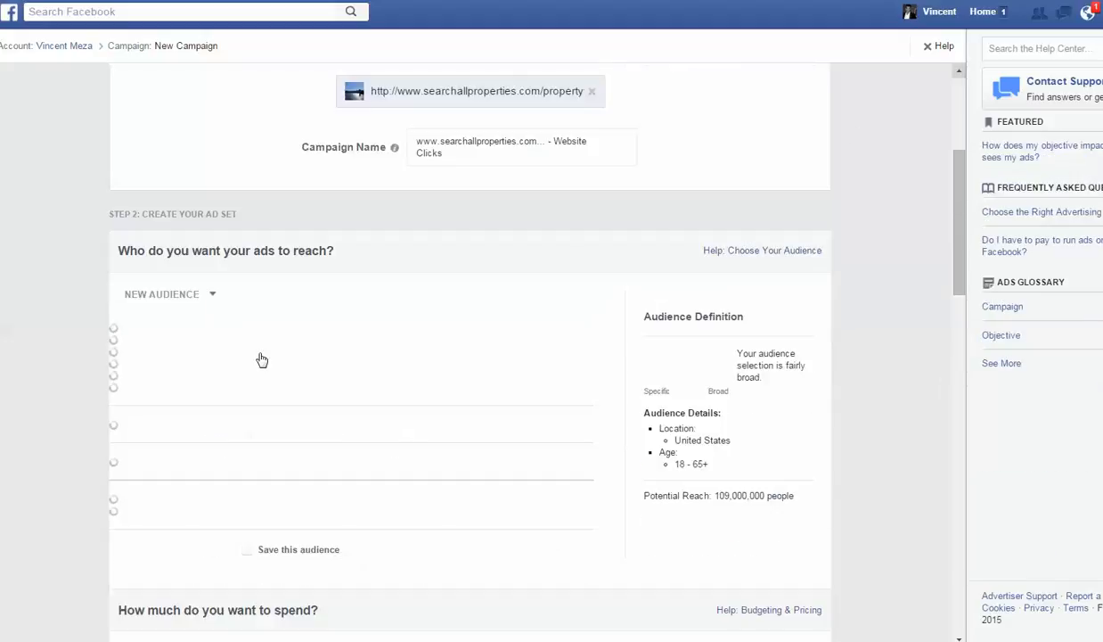
left_click(213, 296)
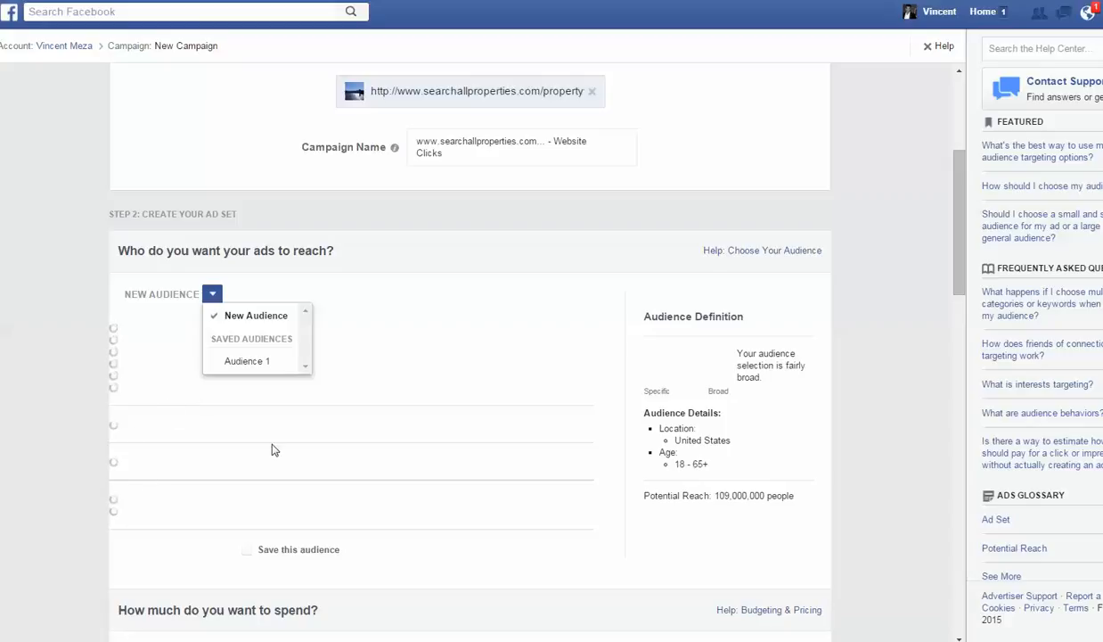
left_click(247, 362)
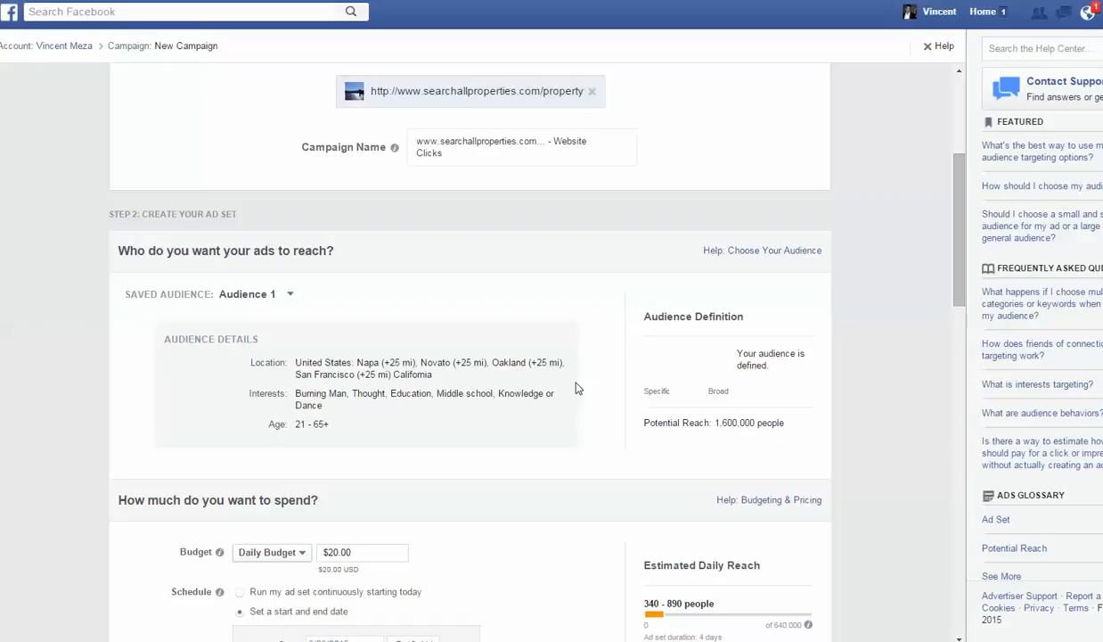
left_click(291, 295)
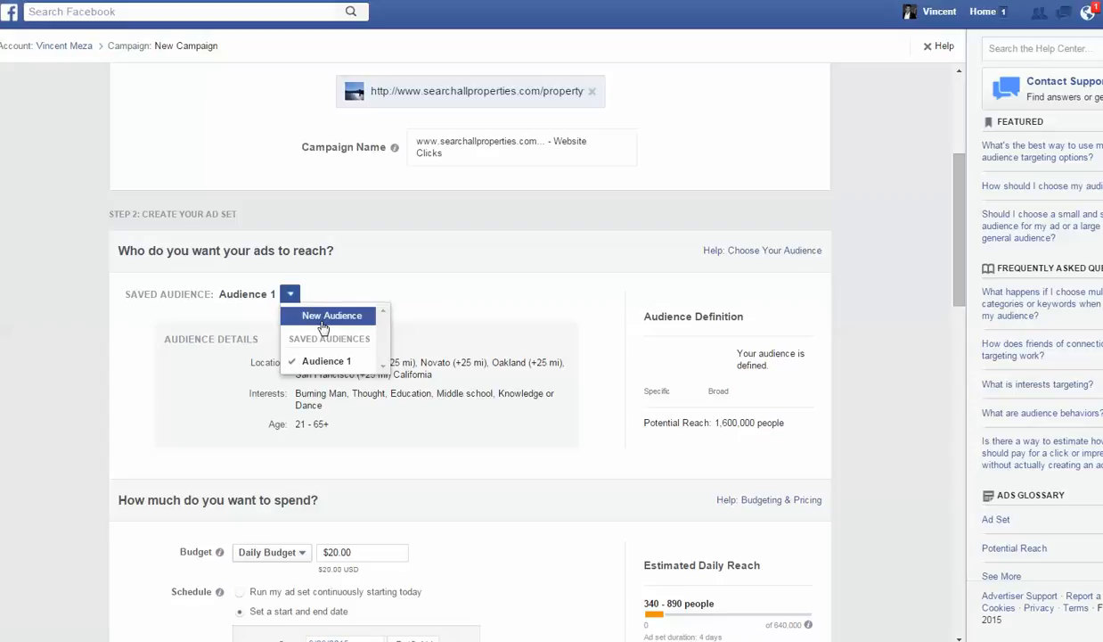
left_click(322, 318)
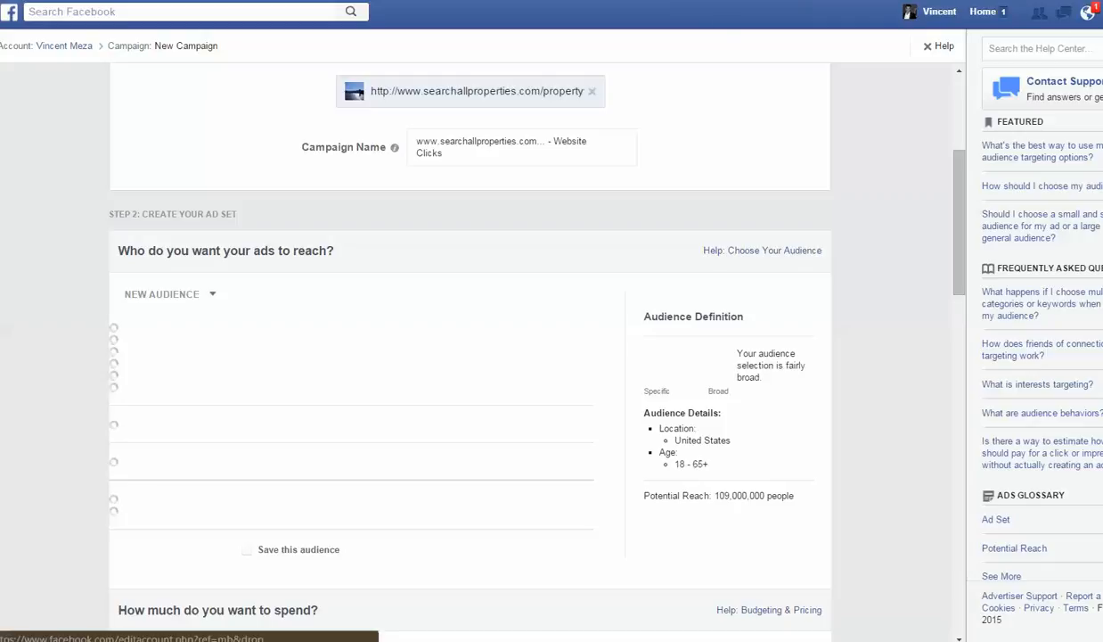
- Start creating a fresh ad campaign with the objective Send people to your website
left_click(1102, 12)
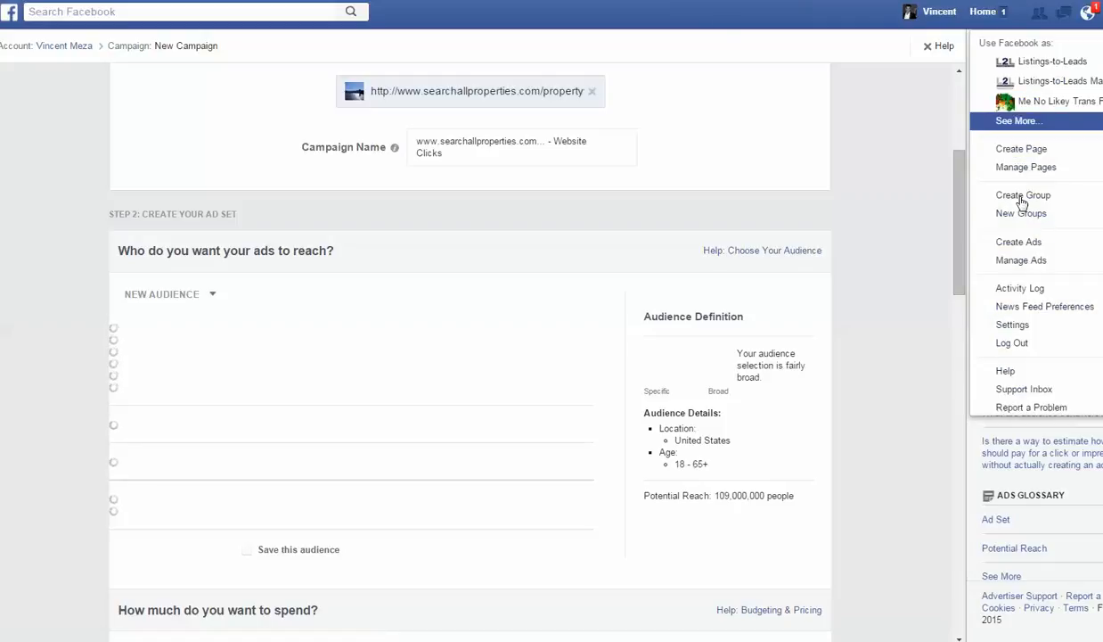
left_click(1021, 243)
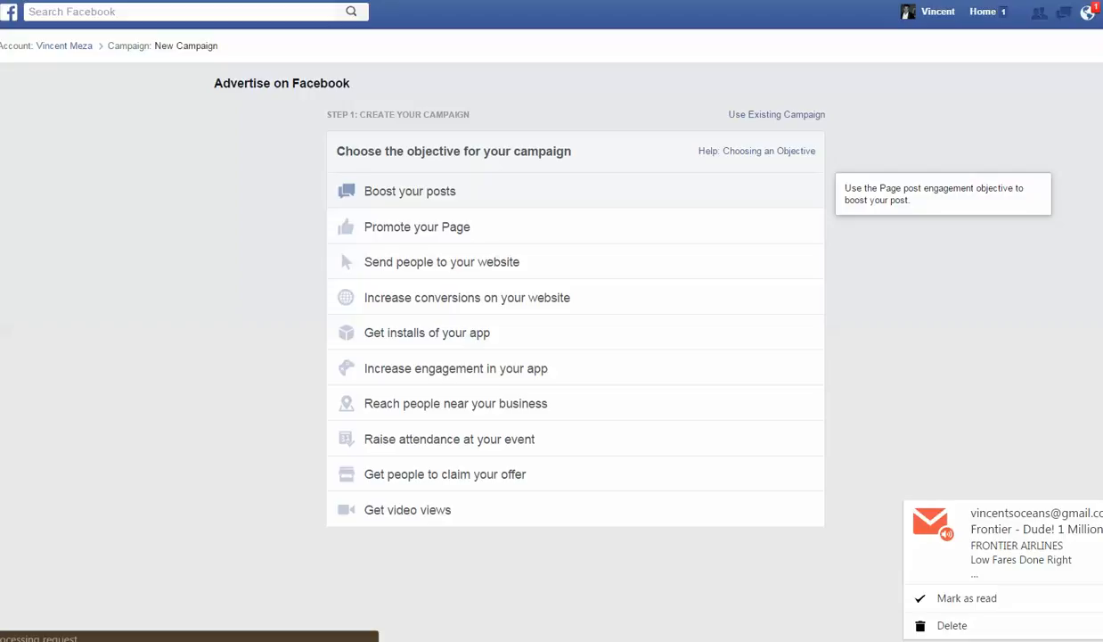
left_click(409, 266)
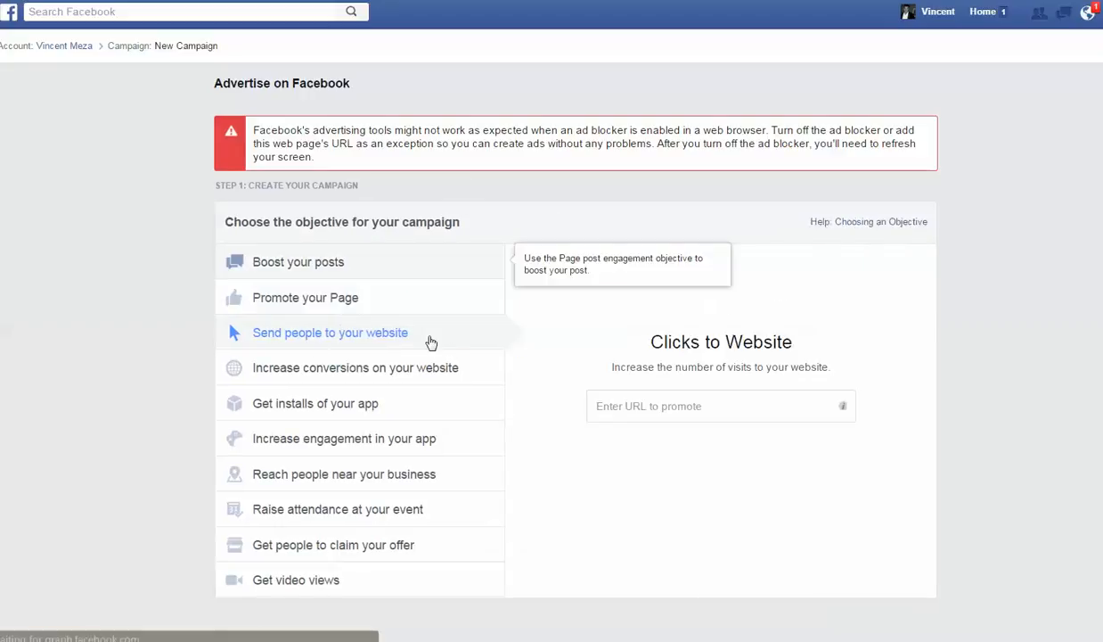
- Set the searchallproperties.com Lafayette property valuation page as the URL to promote and continue to the campaign setup
left_click(660, 414)
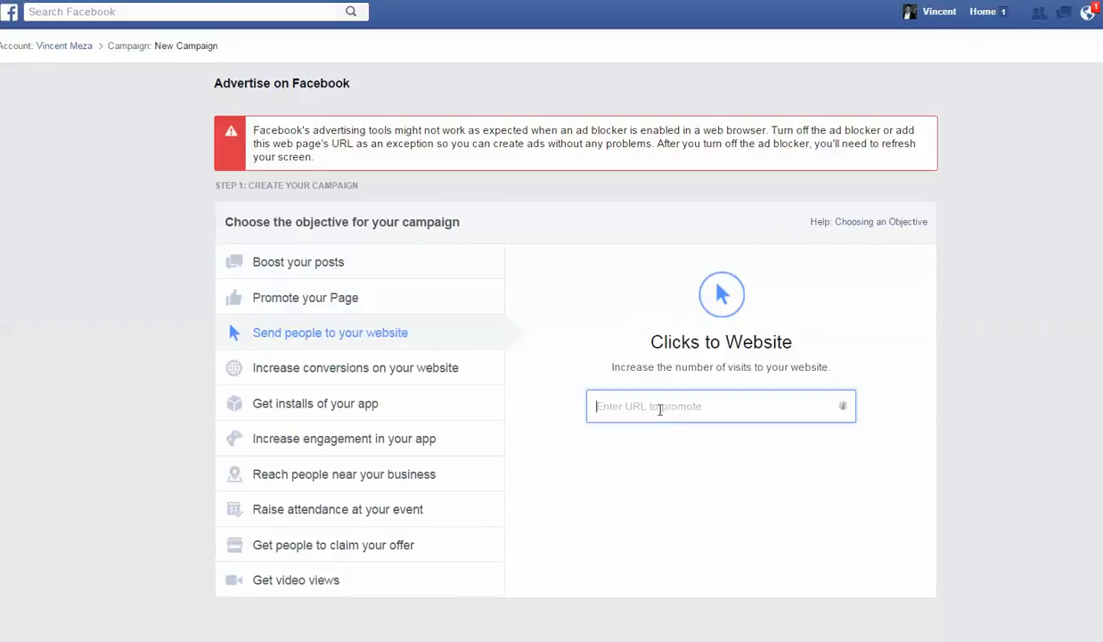
right_click(660, 414)
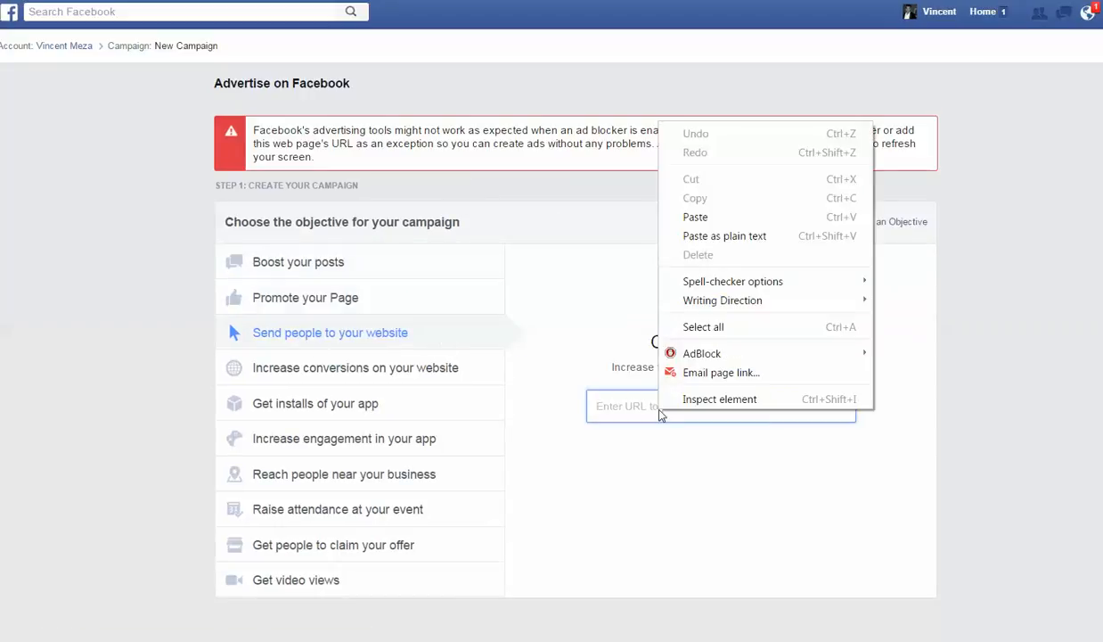
left_click(671, 216)
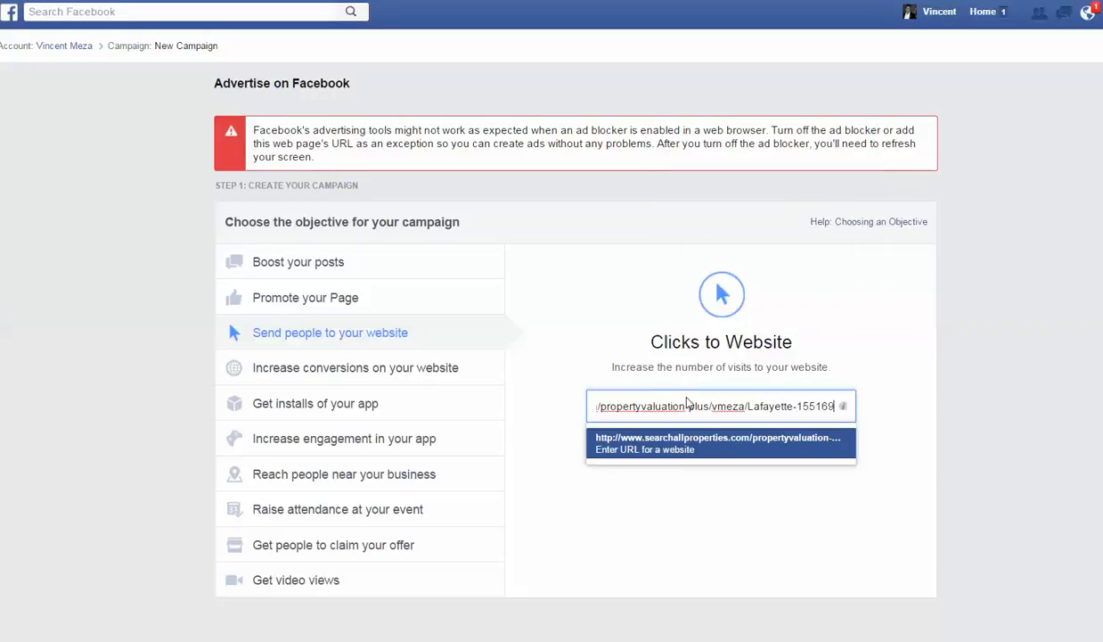
left_click(660, 447)
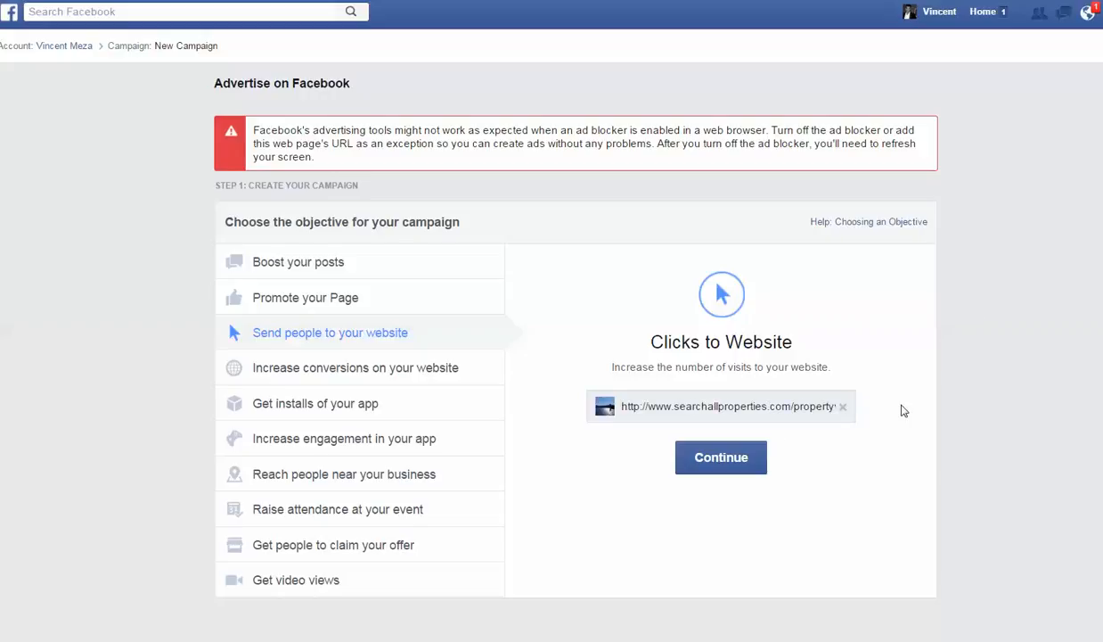
left_click(729, 469)
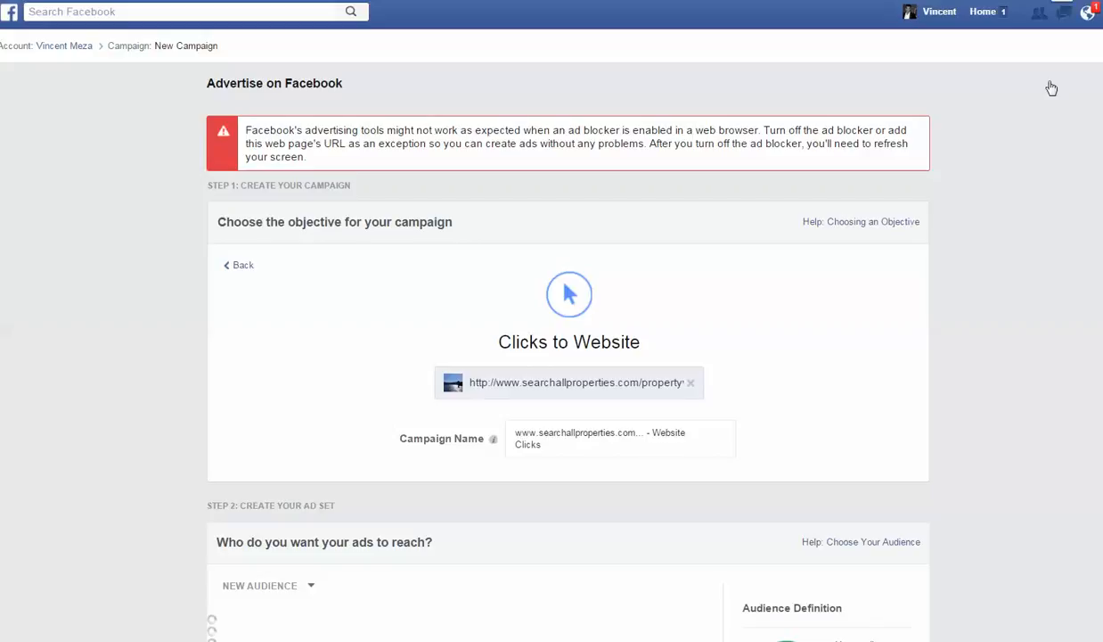
- Pause AdBlock so that the Facebook advertising tools can load
left_click(1063, 1)
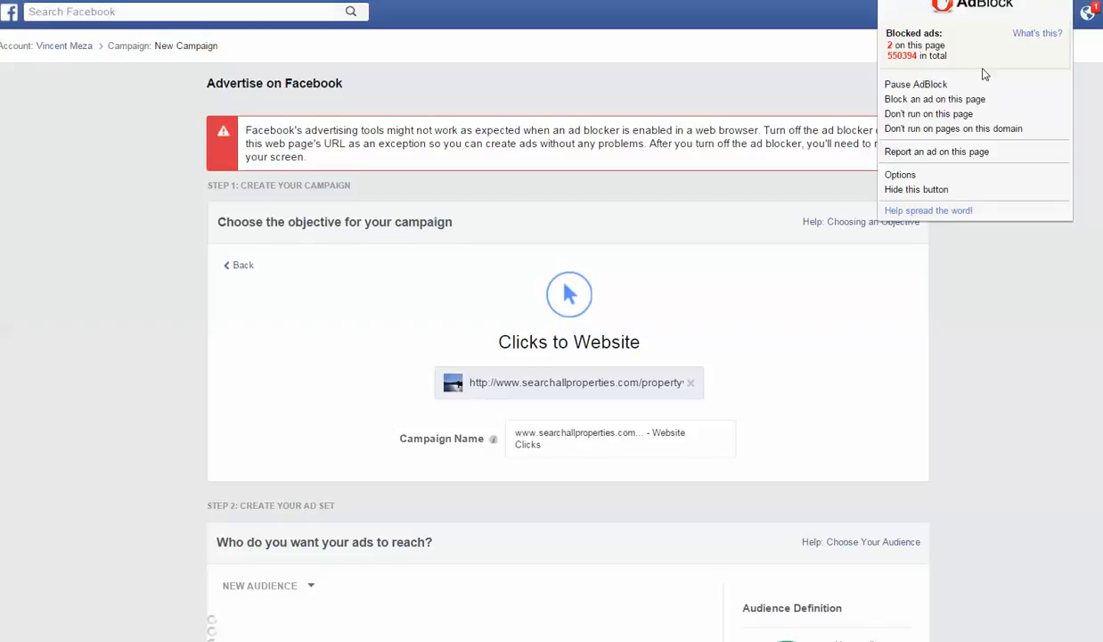
left_click(928, 86)
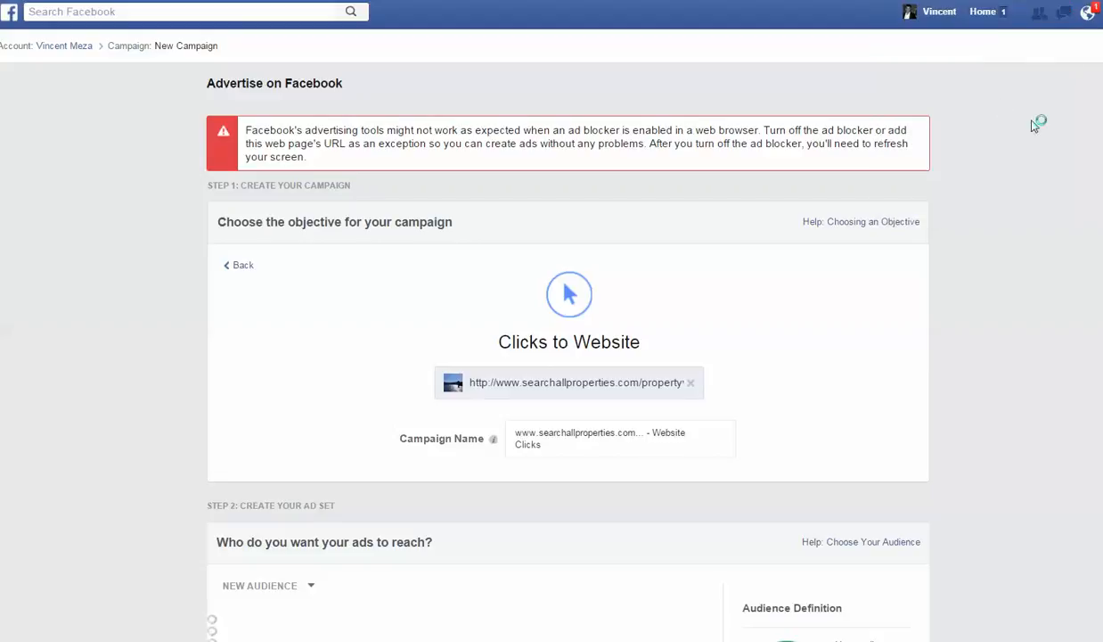
scroll(1034, 125, "down", 2)
scroll(1032, 126, "down", 3)
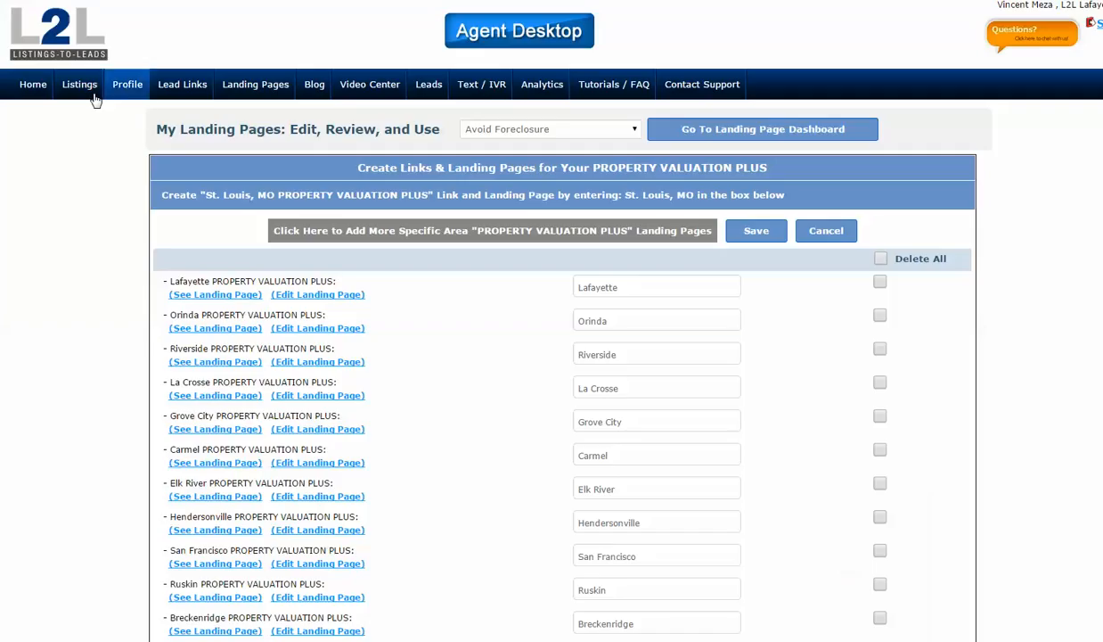
- Switch to Listings-to-Leads, examine the marketing tools for the managed listings, and open the Naples, FL listing's landing page
left_click(81, 93)
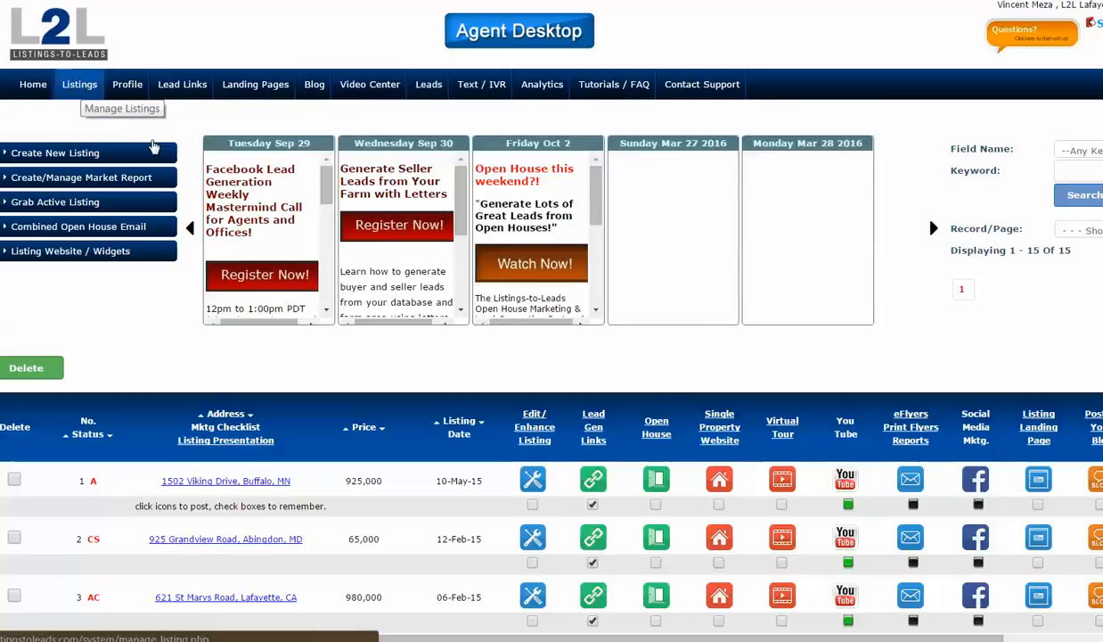
scroll(287, 393, "down", 3)
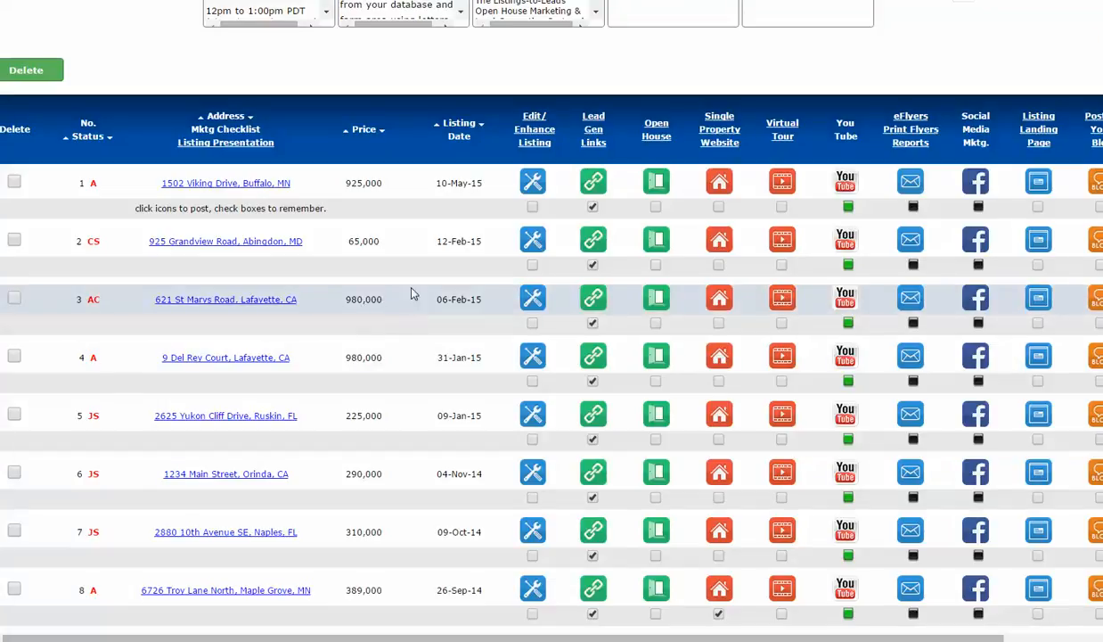
scroll(411, 295, "up", 1)
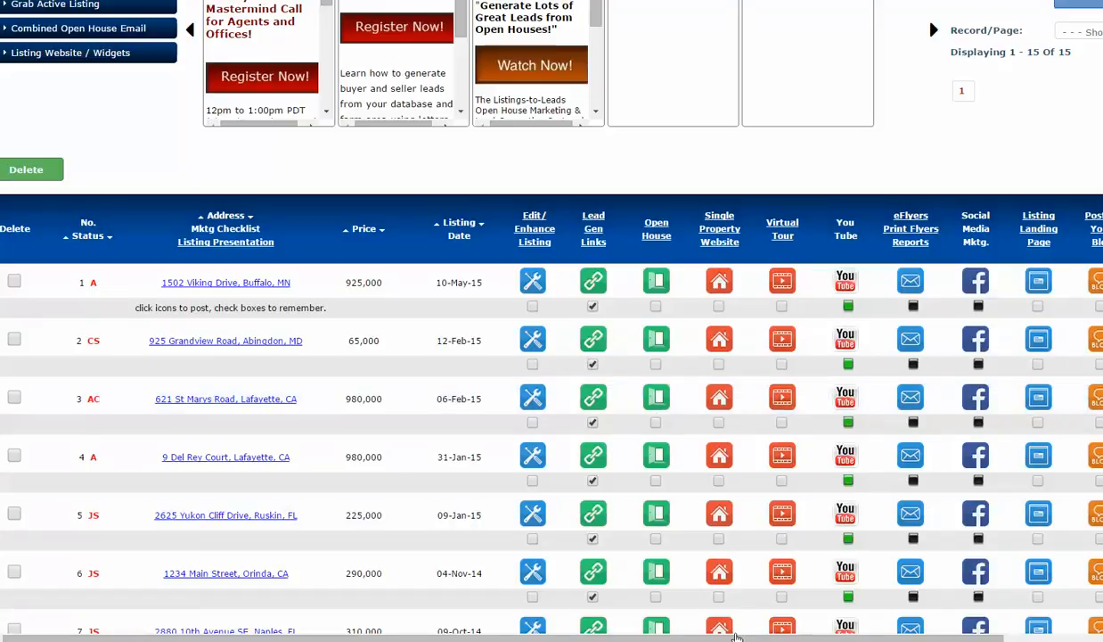
left_click_drag(737, 635, 776, 639)
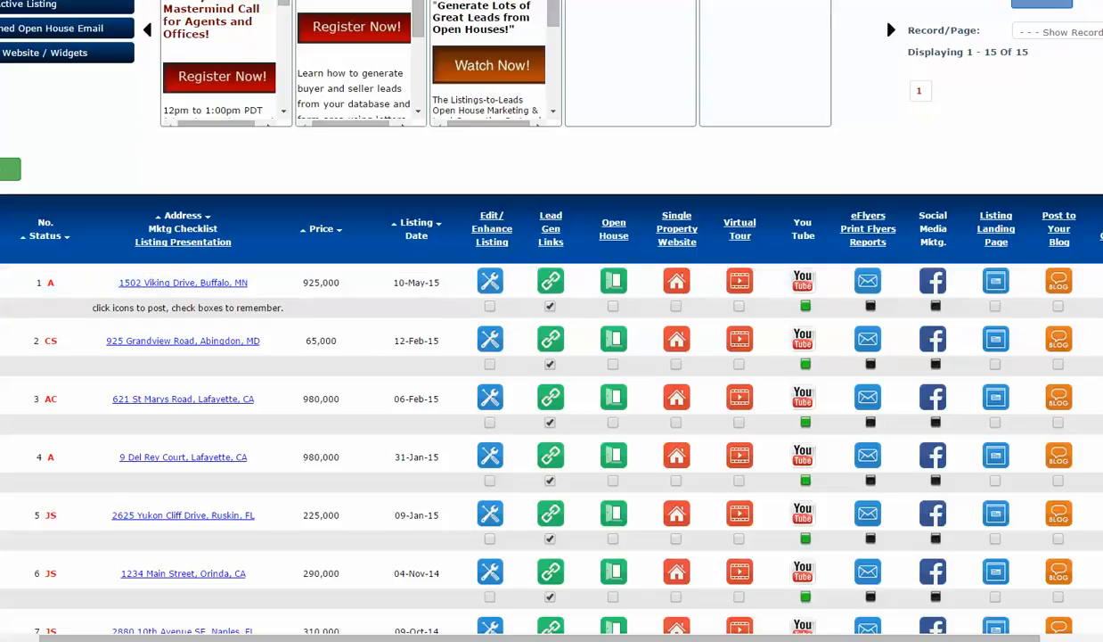
scroll(552, 357, "down", 3)
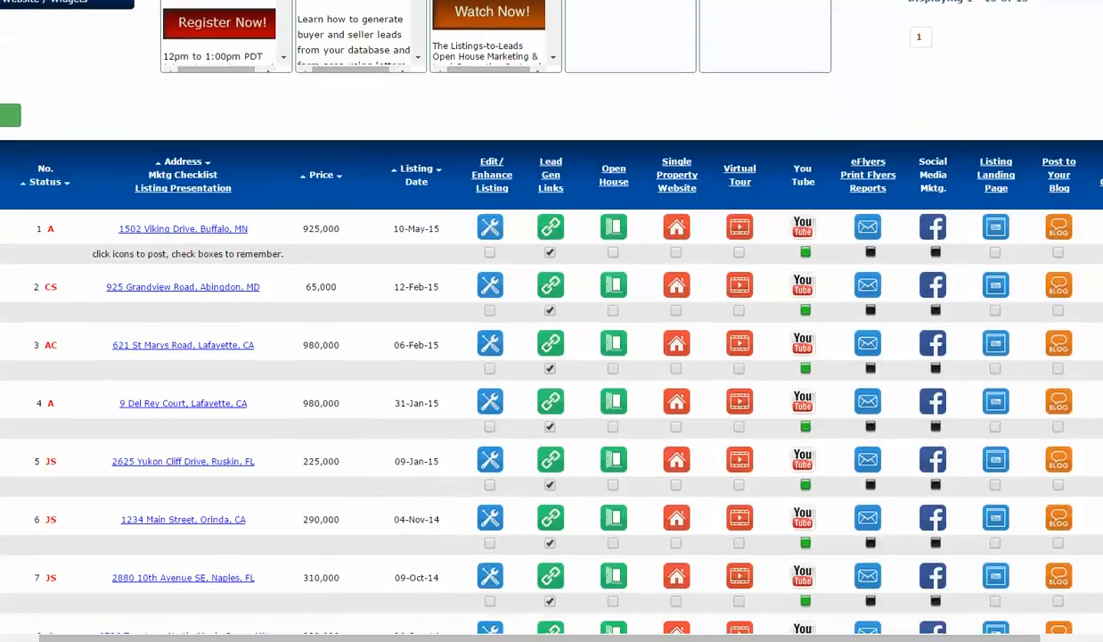
scroll(533, 307, "down", 1)
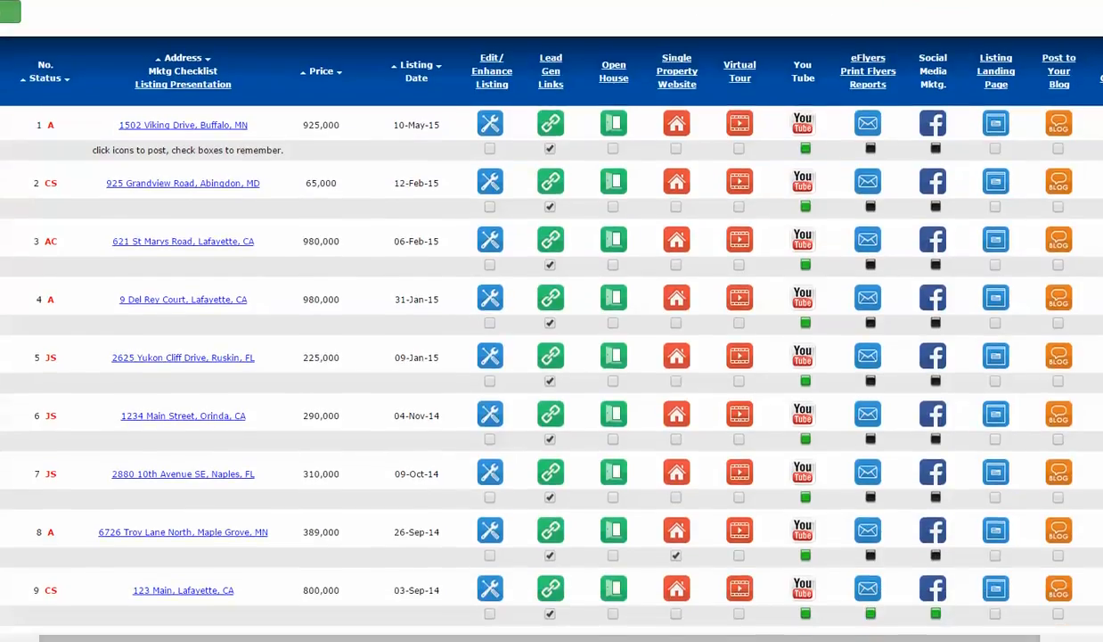
scroll(552, 356, "down", 1)
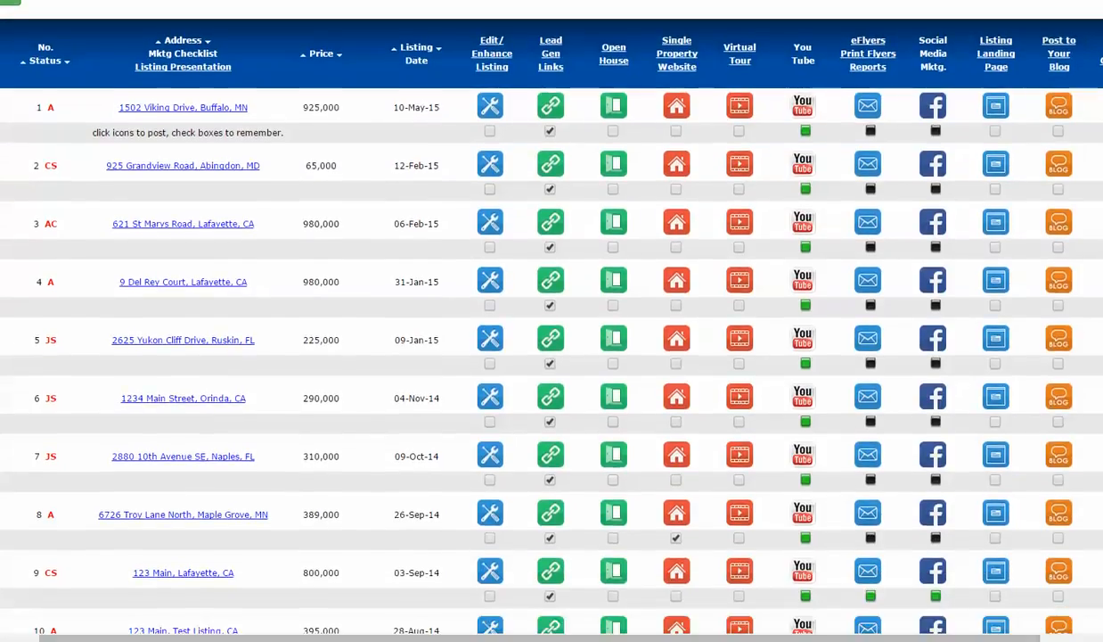
scroll(552, 356, "up", 1)
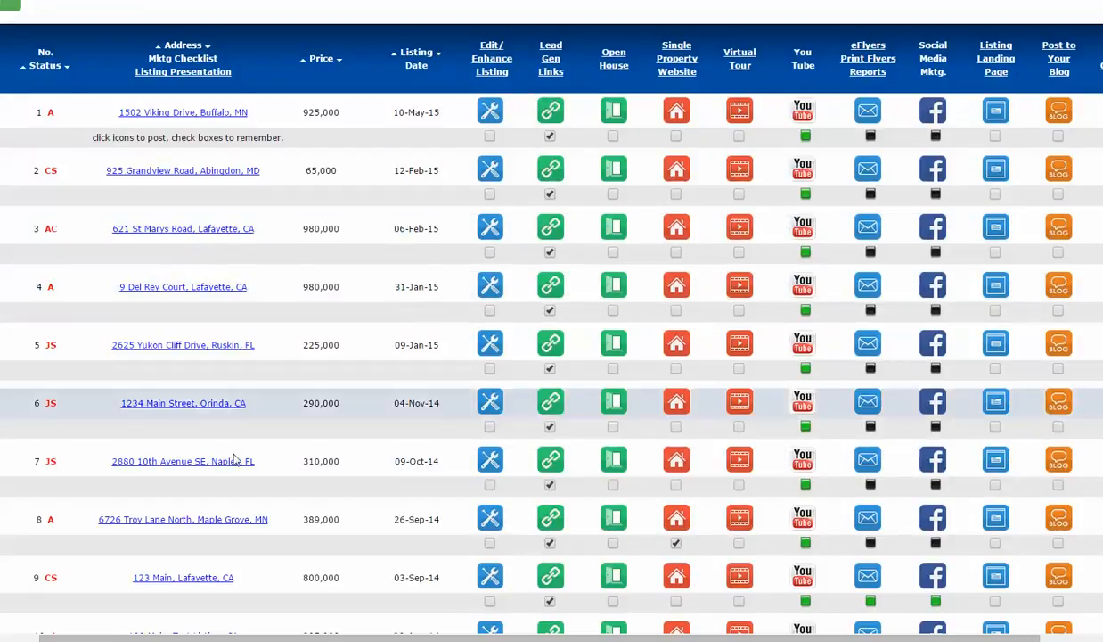
left_click(995, 460)
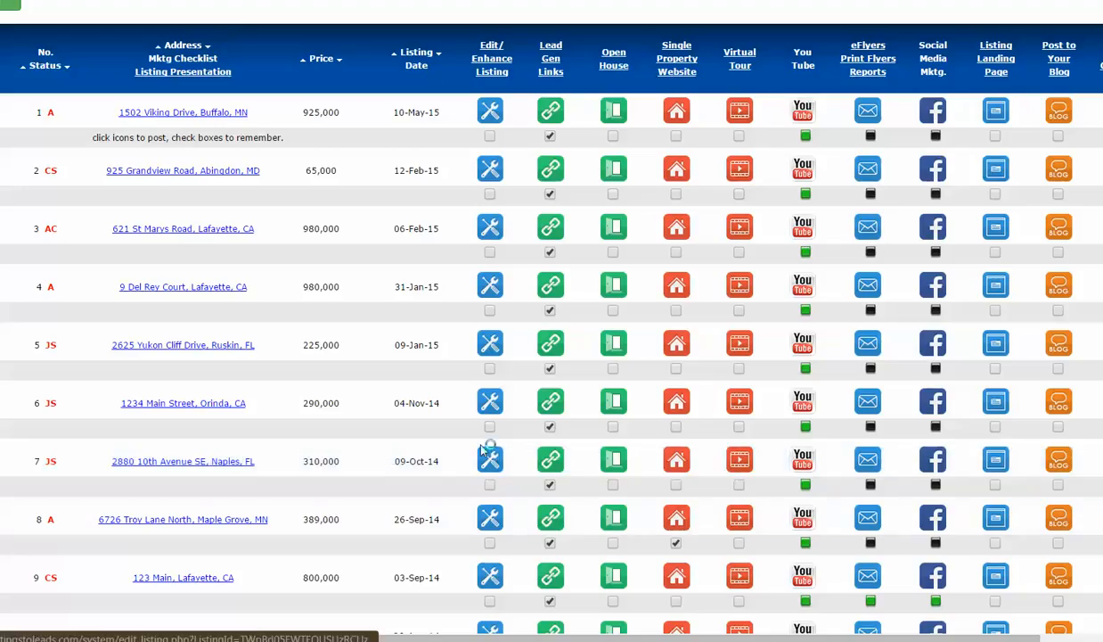
- Set the Naples, FL listing's status to Coming Soon and save the listing
left_click(488, 455)
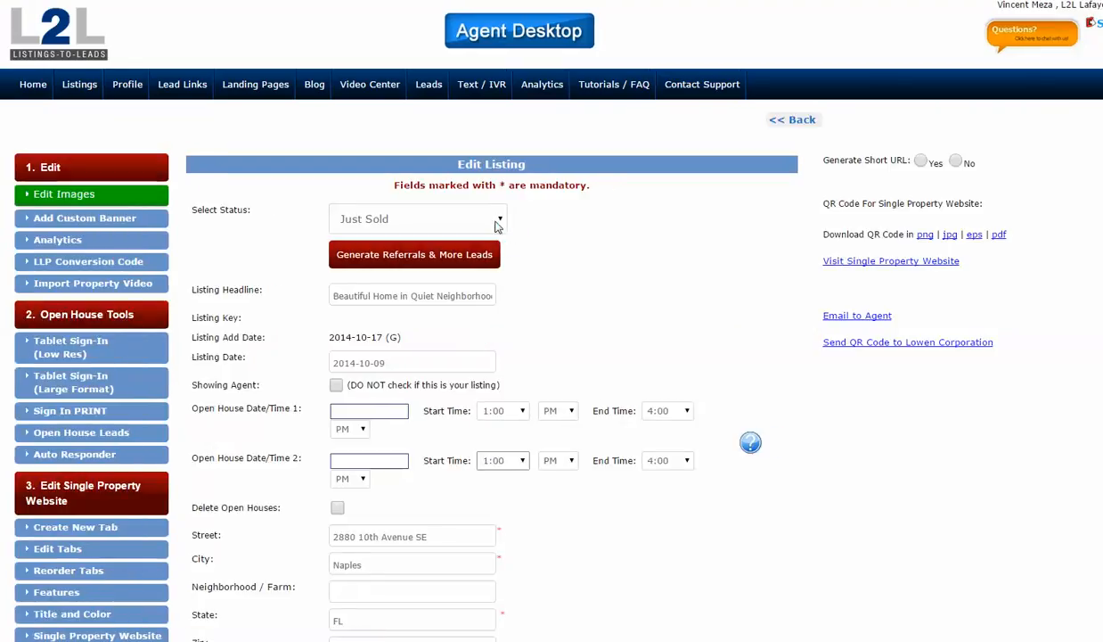
left_click(497, 226)
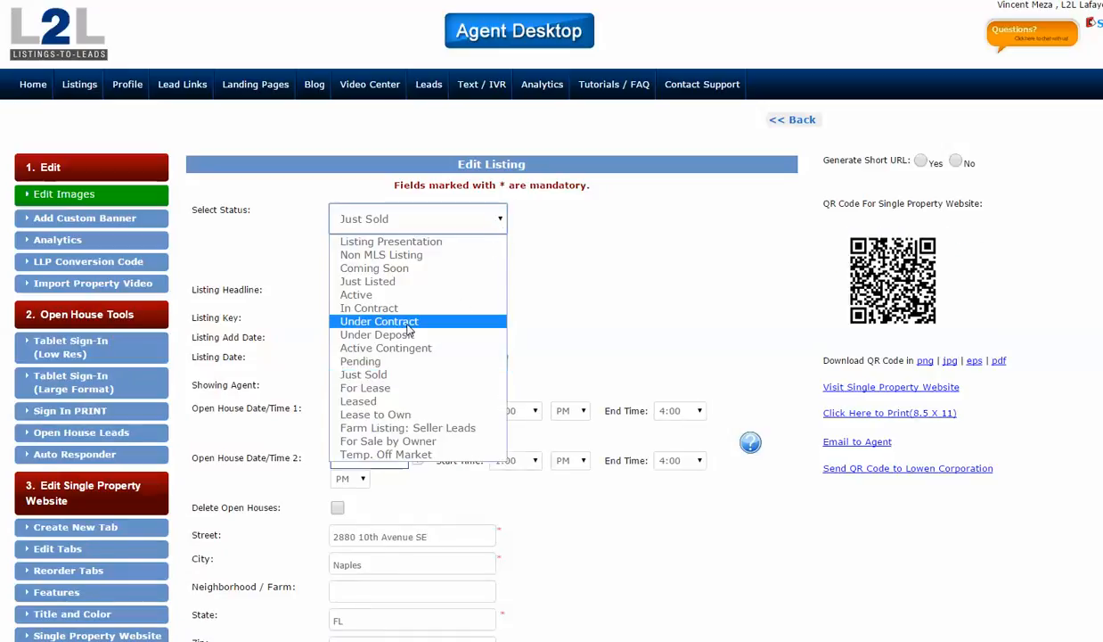
left_click(397, 270)
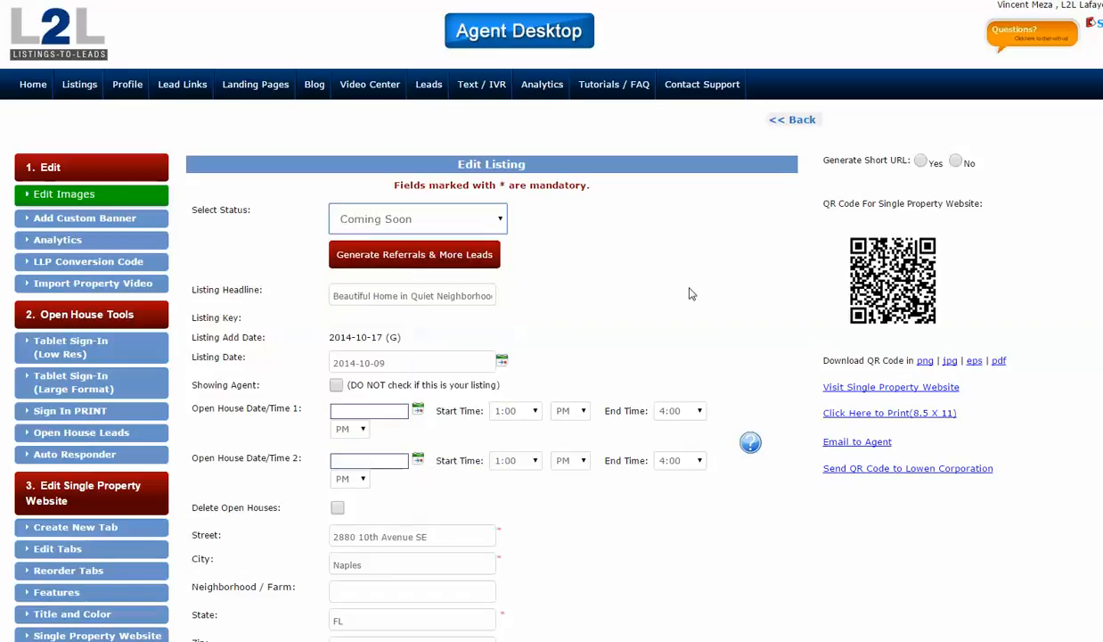
scroll(674, 289, "down", 1)
scroll(677, 294, "down", 10)
left_click(372, 613)
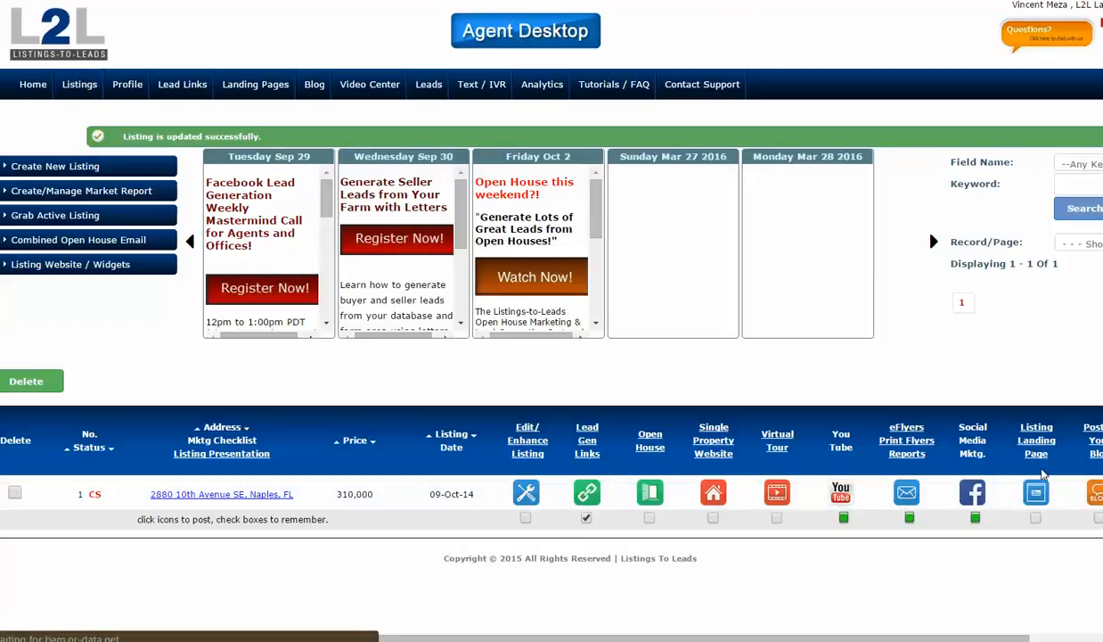
- Return to the full list of listings and open the single property website of the Maple Grove, MN listing
left_click(776, 516)
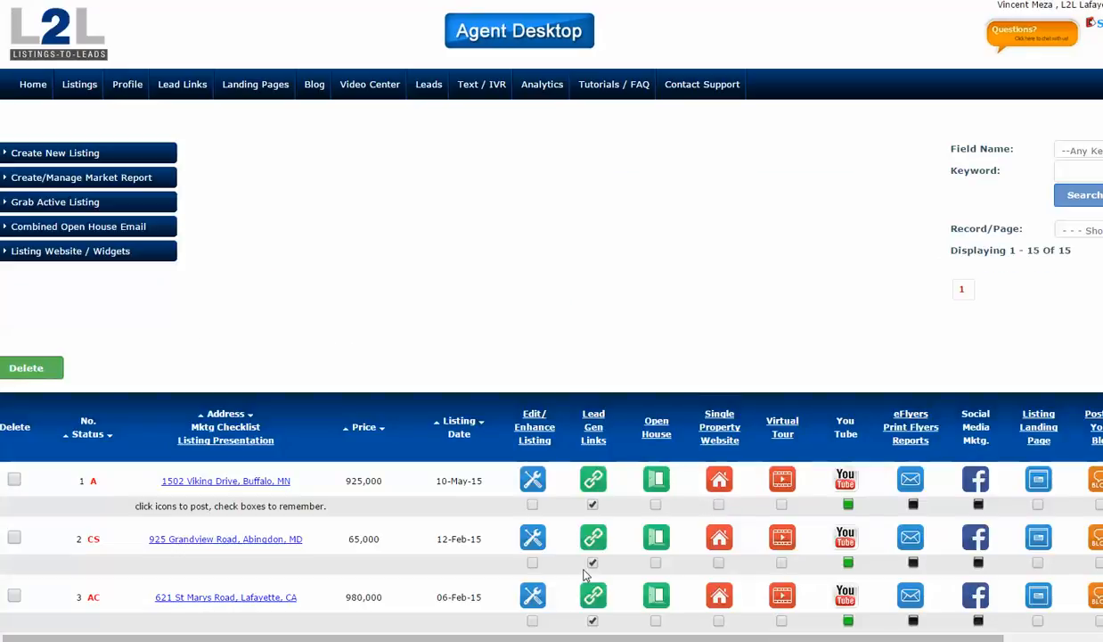
scroll(489, 563, "down", 3)
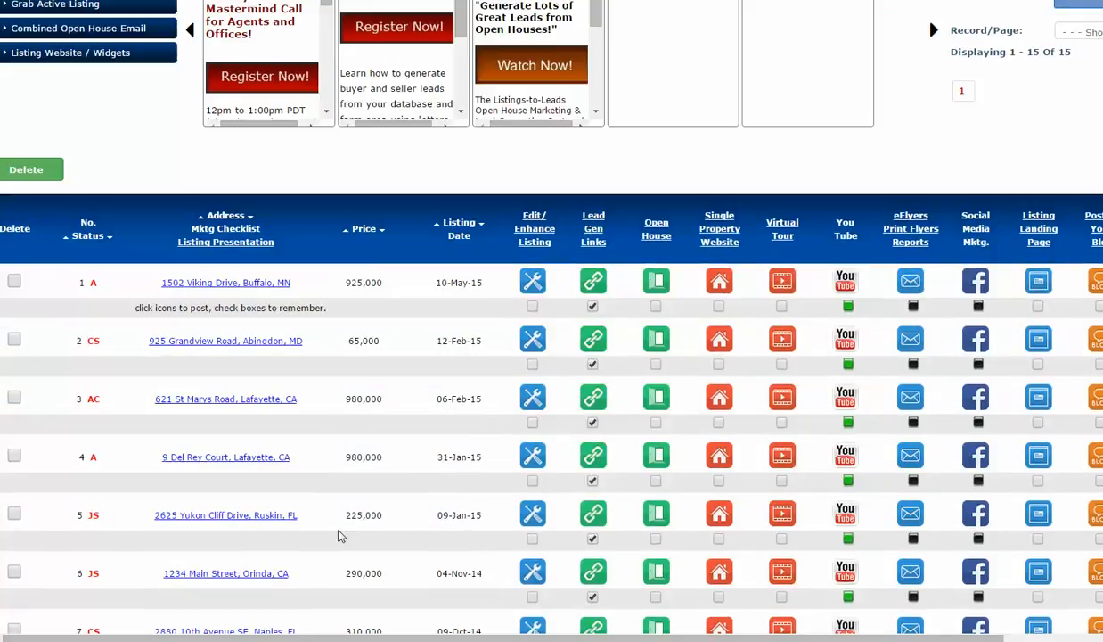
scroll(374, 495, "down", 3)
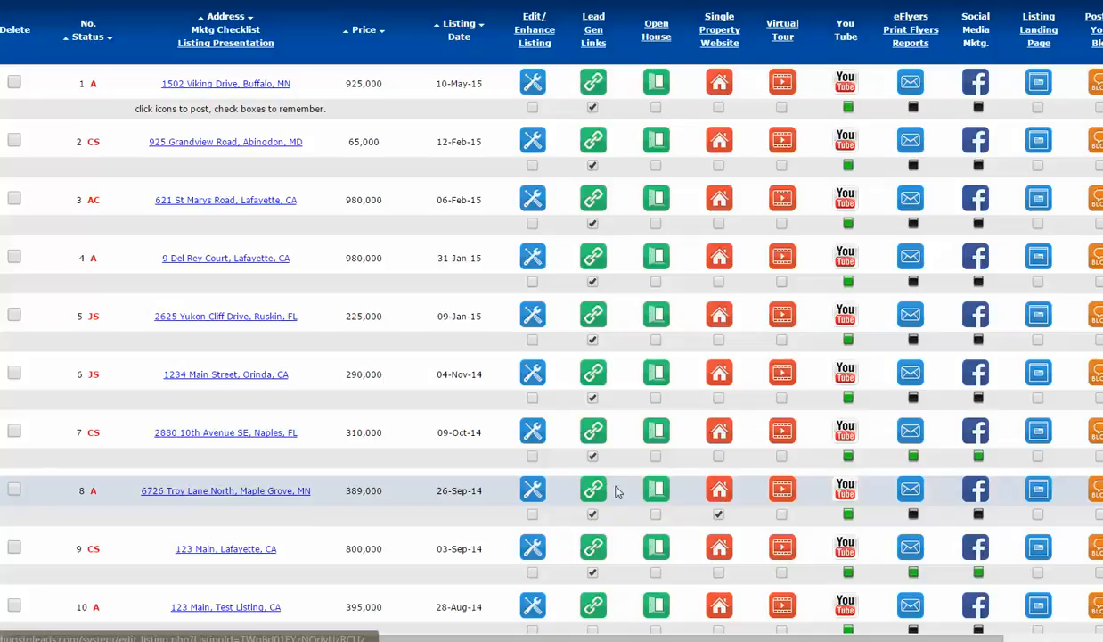
left_click(720, 489)
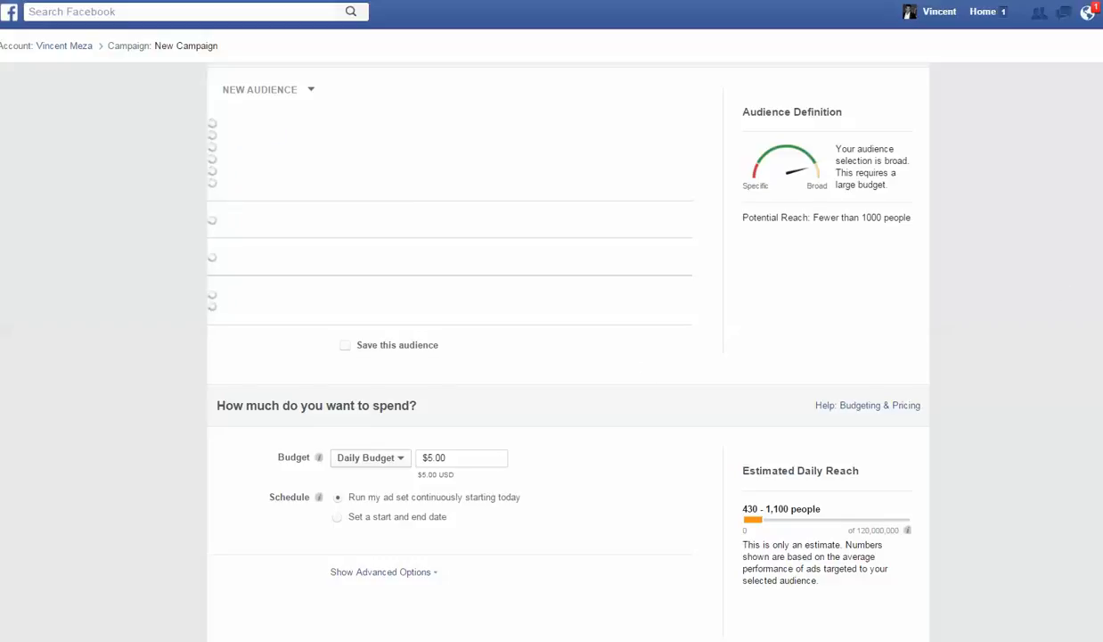
- Switch back to the Facebook campaign and review its audience, budget, schedule, ad format, creative and text sections
scroll(568, 352, "down", 1)
scroll(647, 281, "down", 3)
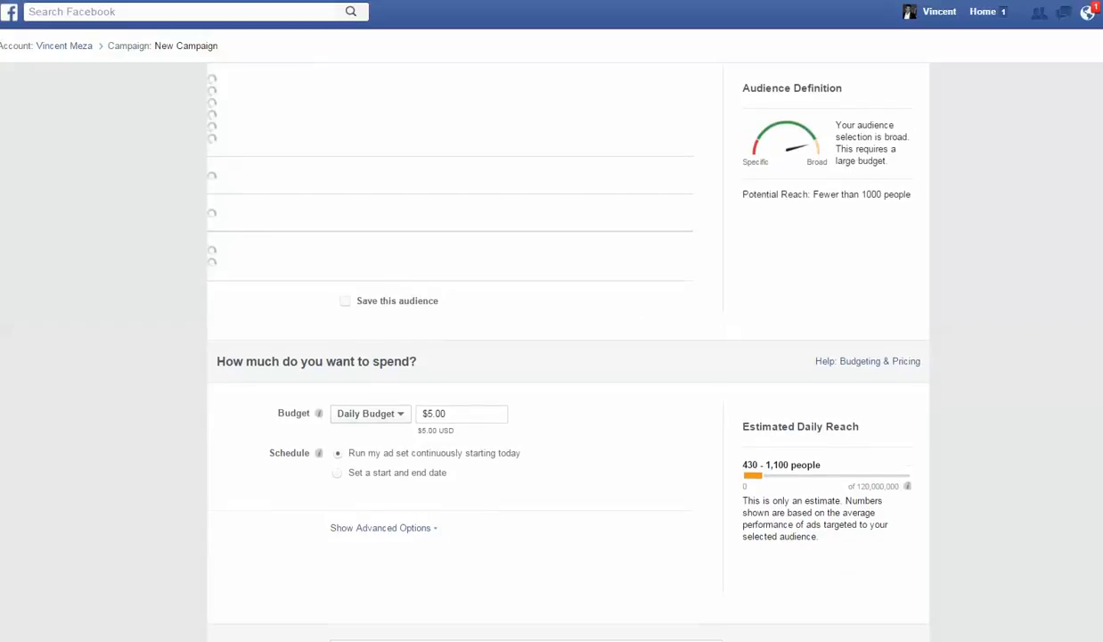
scroll(647, 281, "down", 3)
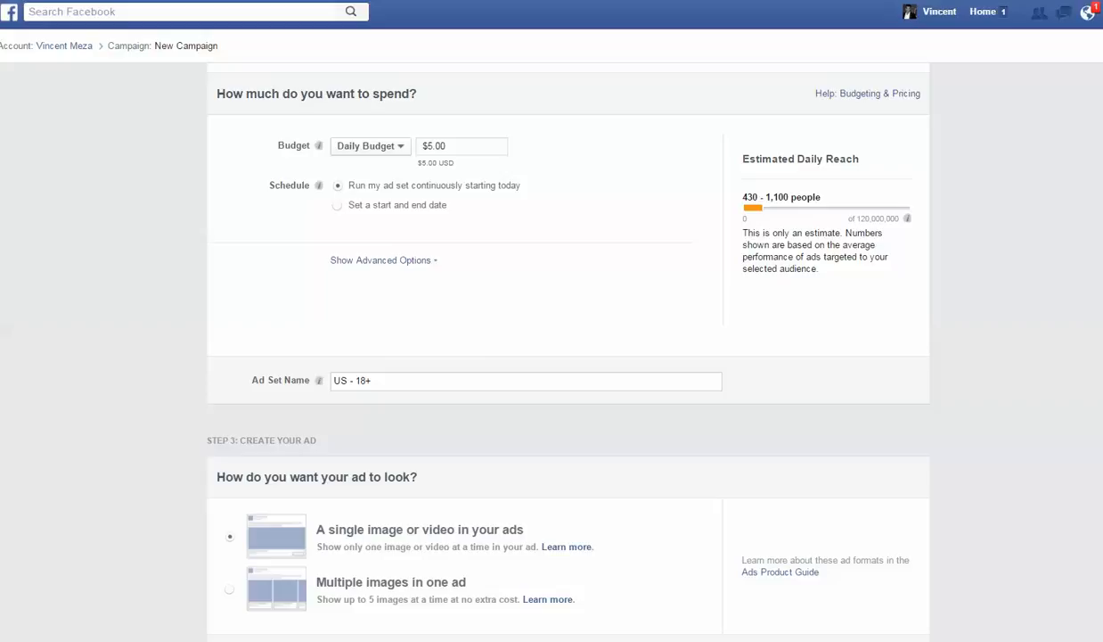
scroll(569, 348, "up", 1)
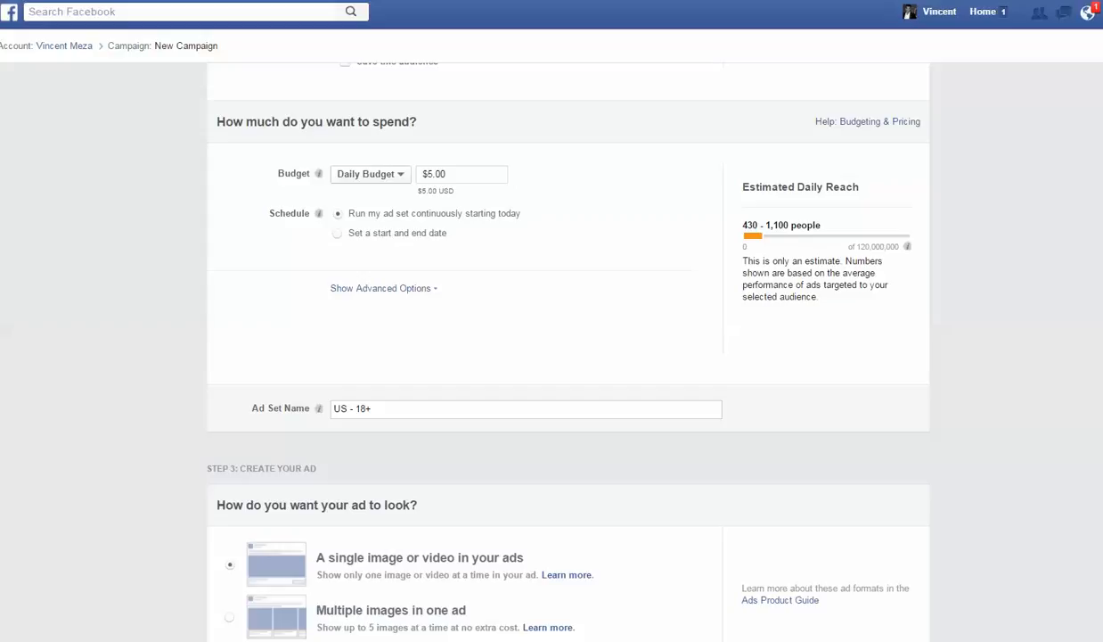
scroll(550, 347, "down", 1)
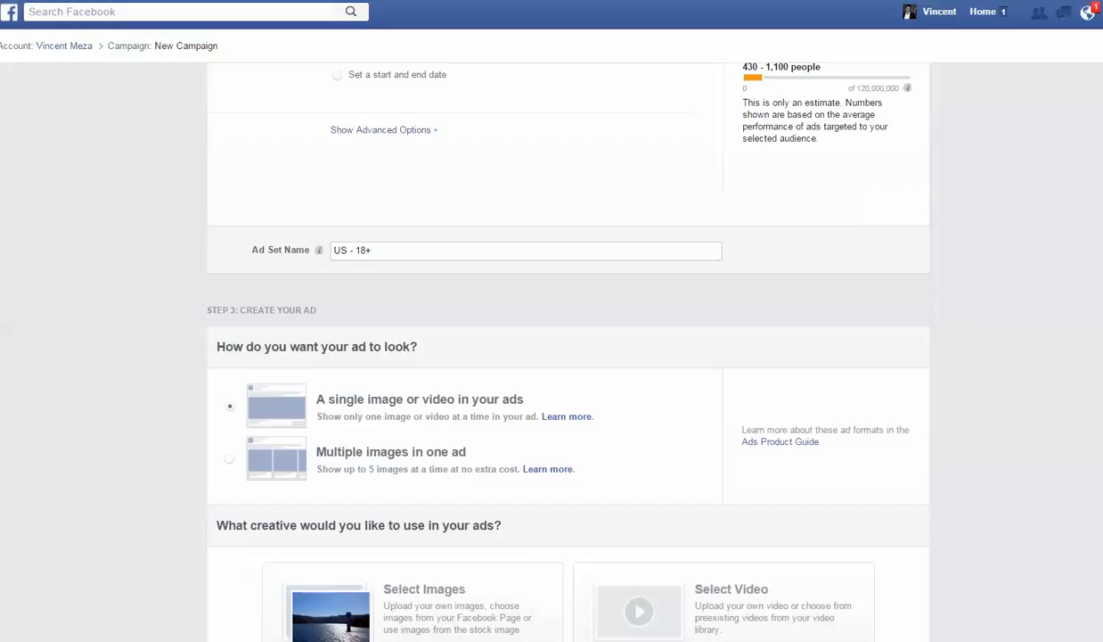
scroll(606, 320, "down", 6)
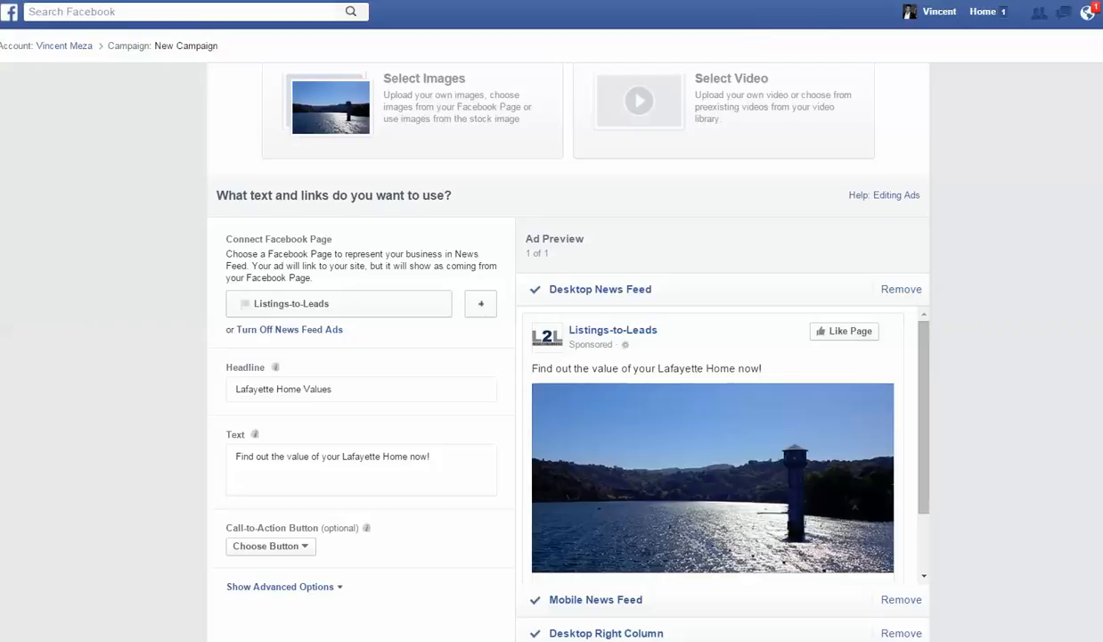
scroll(849, 31, "up", 3)
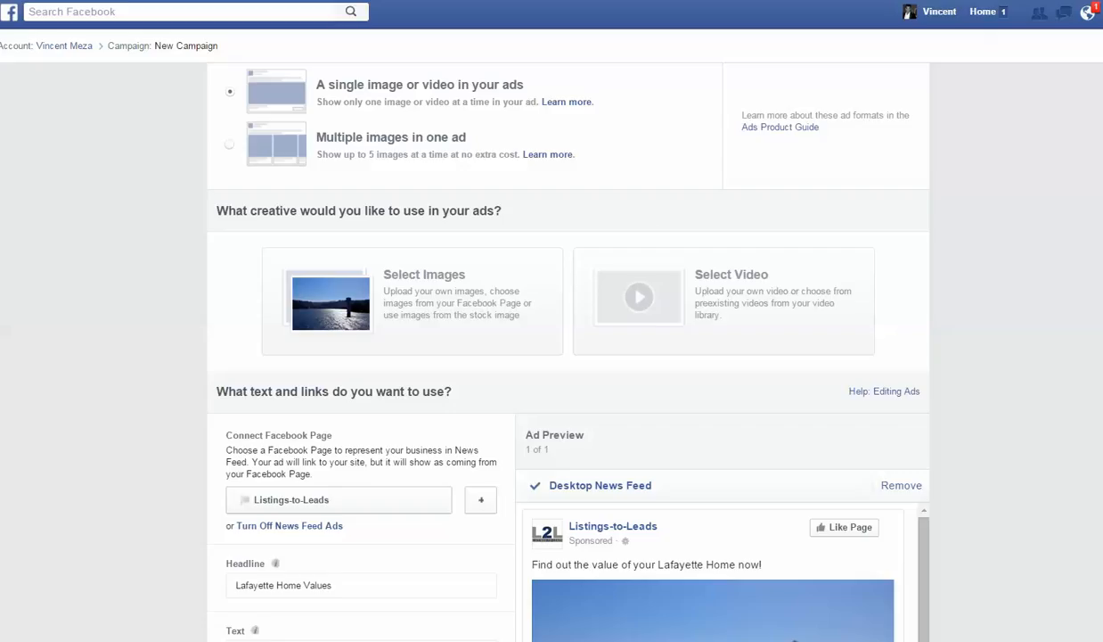
scroll(568, 356, "up", 6)
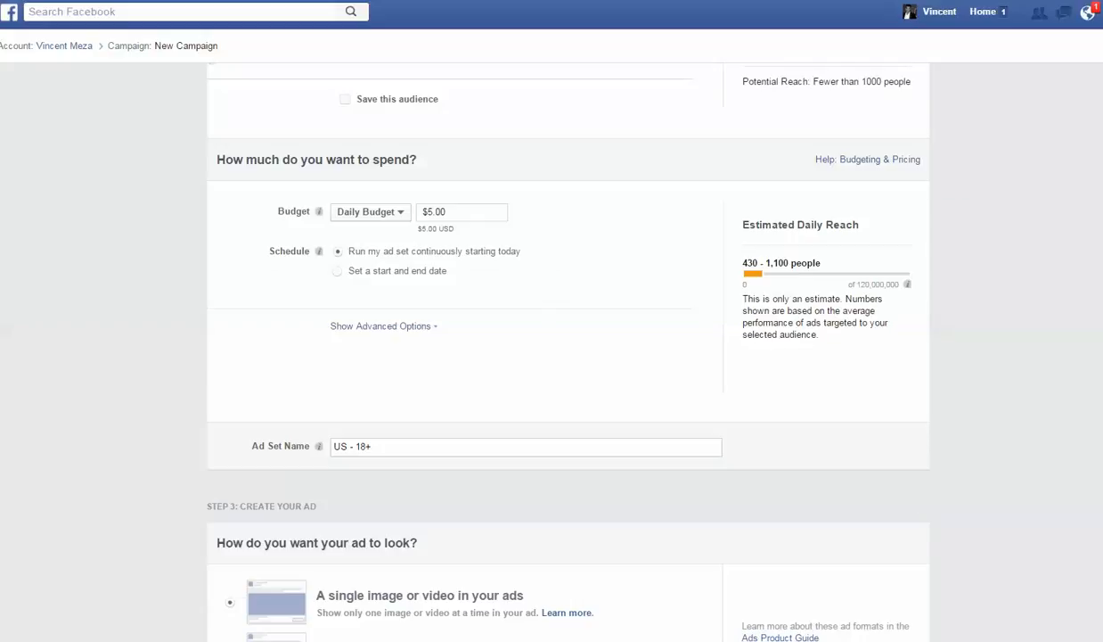
scroll(569, 356, "up", 6)
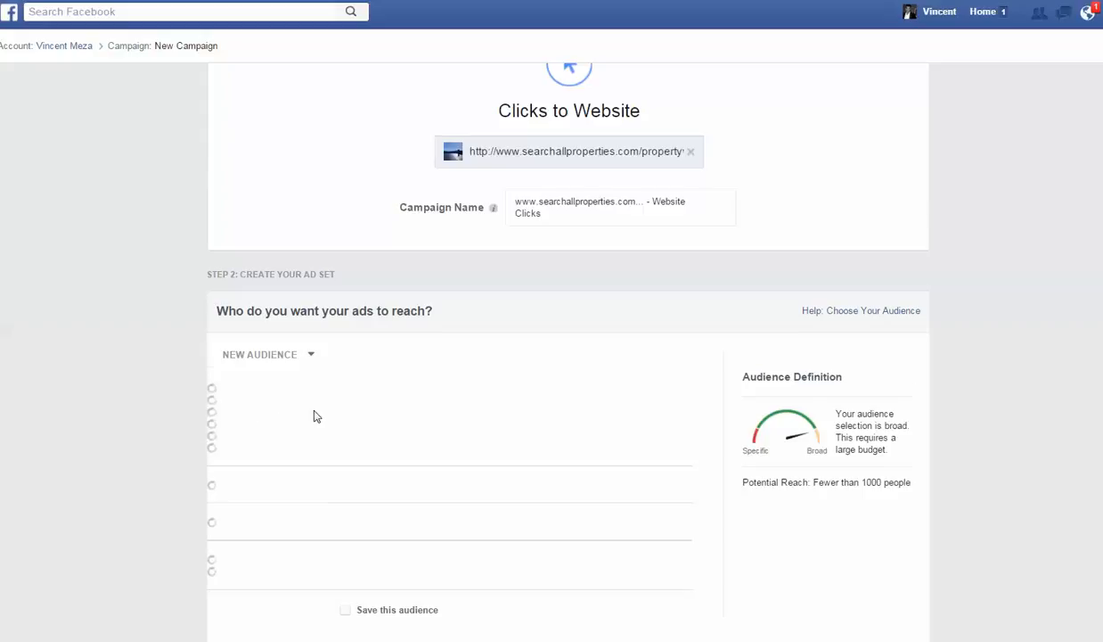
scroll(313, 416, "down", 3)
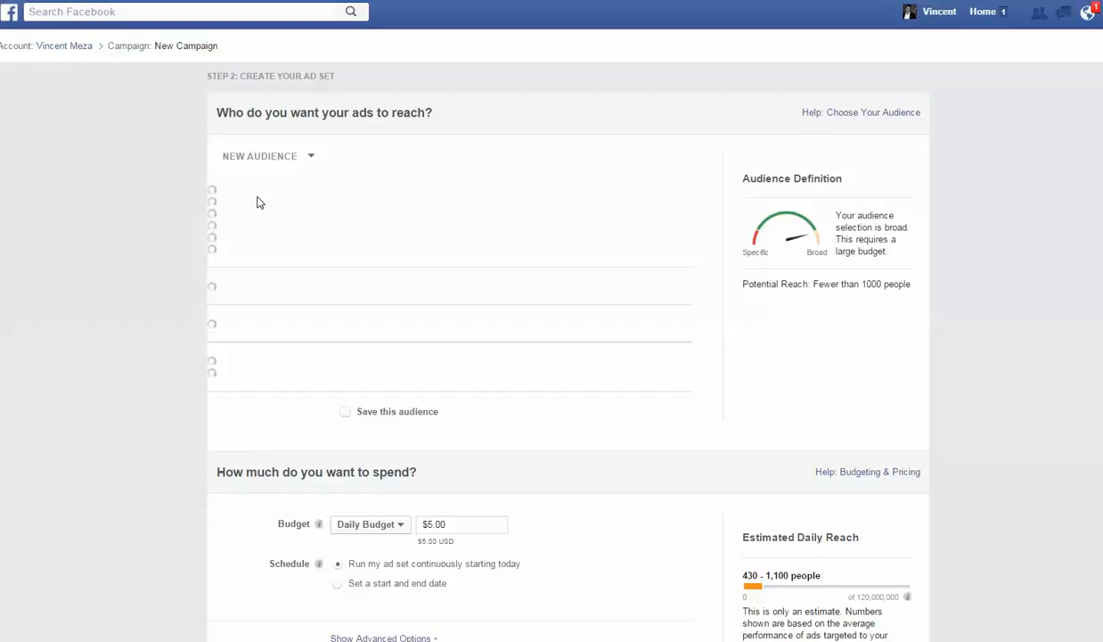
scroll(568, 247, "up", 1)
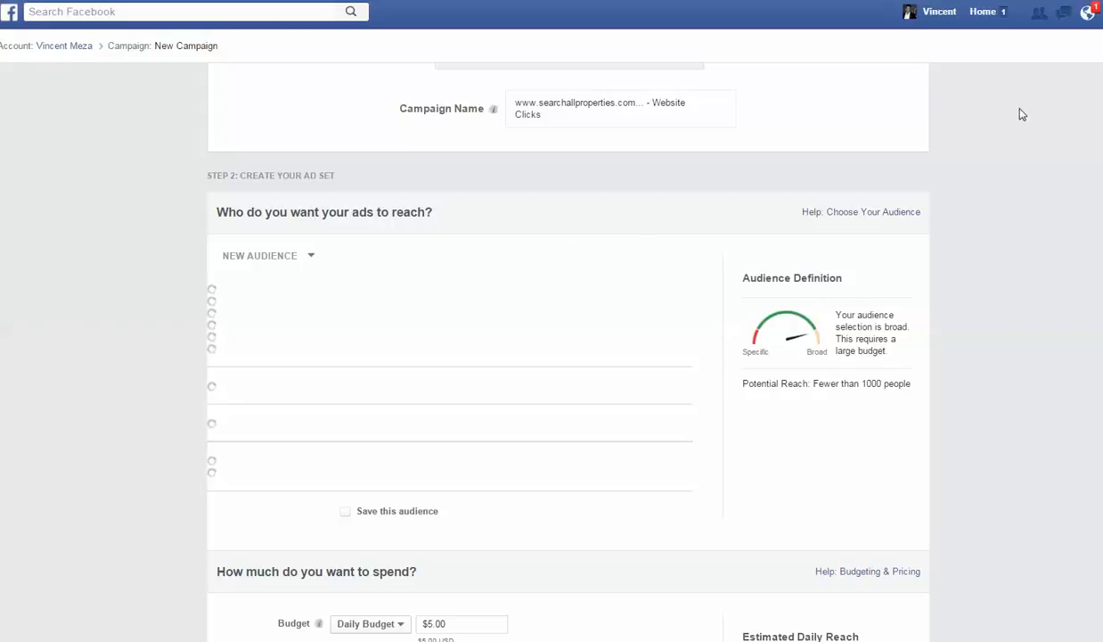
- Go through the ad's format, creative and text sections and remove the Mobile News Feed placement from the ad preview
scroll(567, 352, "down", 1)
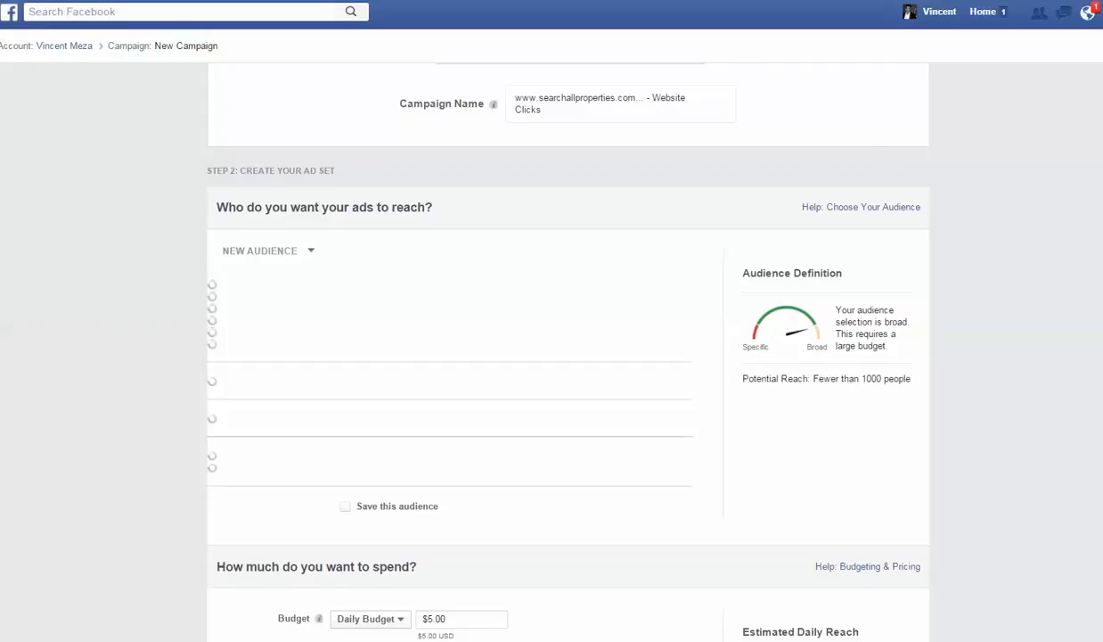
scroll(567, 352, "down", 7)
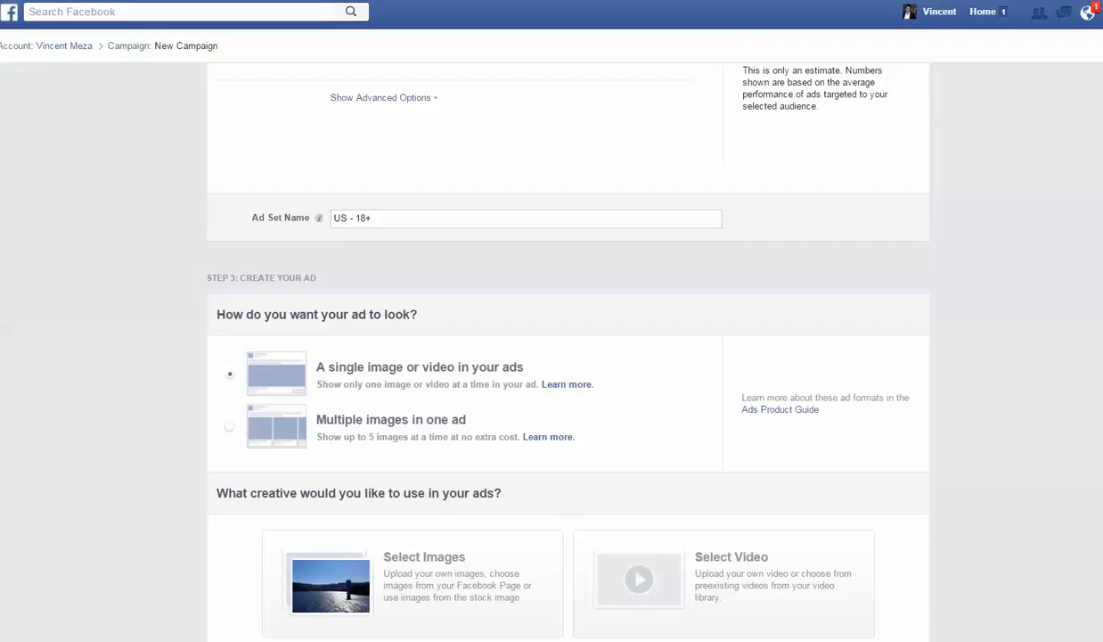
scroll(567, 352, "down", 1)
scroll(577, 222, "down", 2)
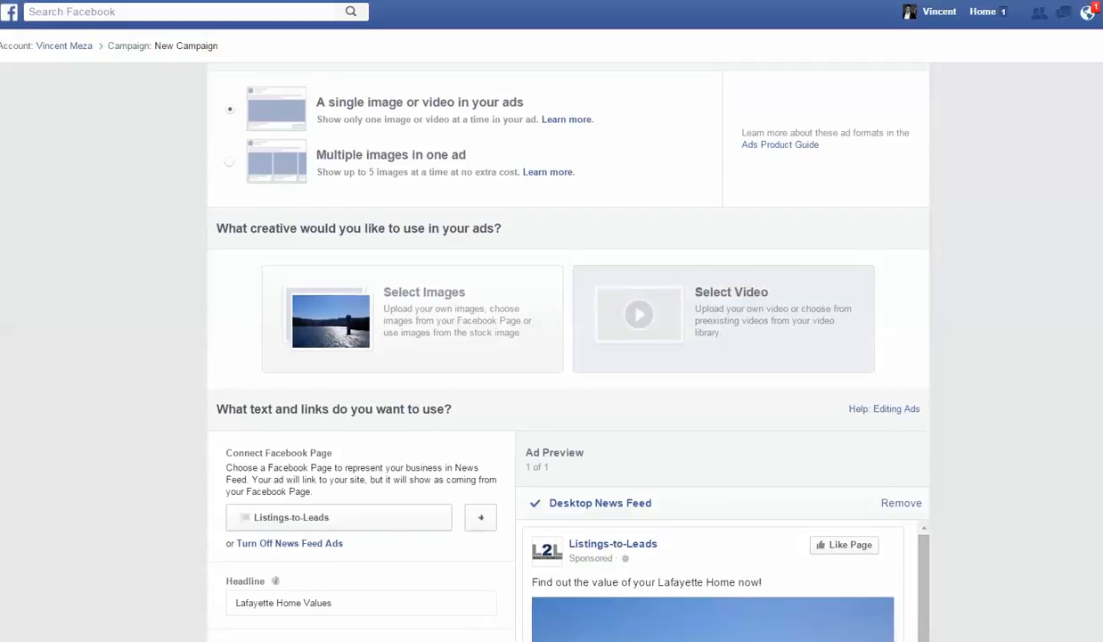
scroll(550, 352, "down", 1)
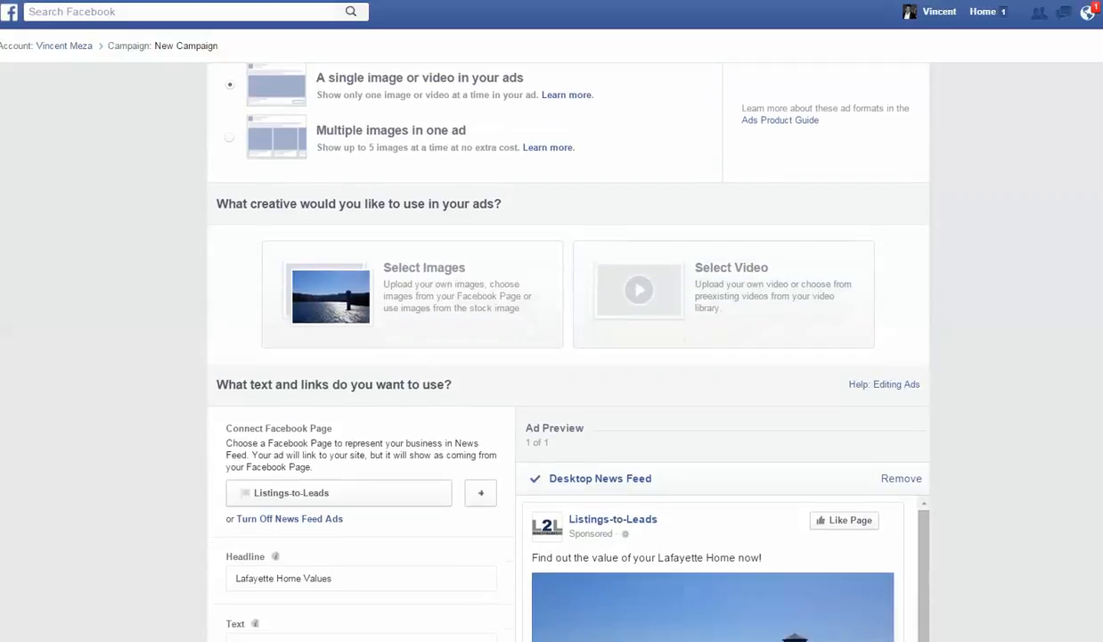
scroll(569, 356, "down", 3)
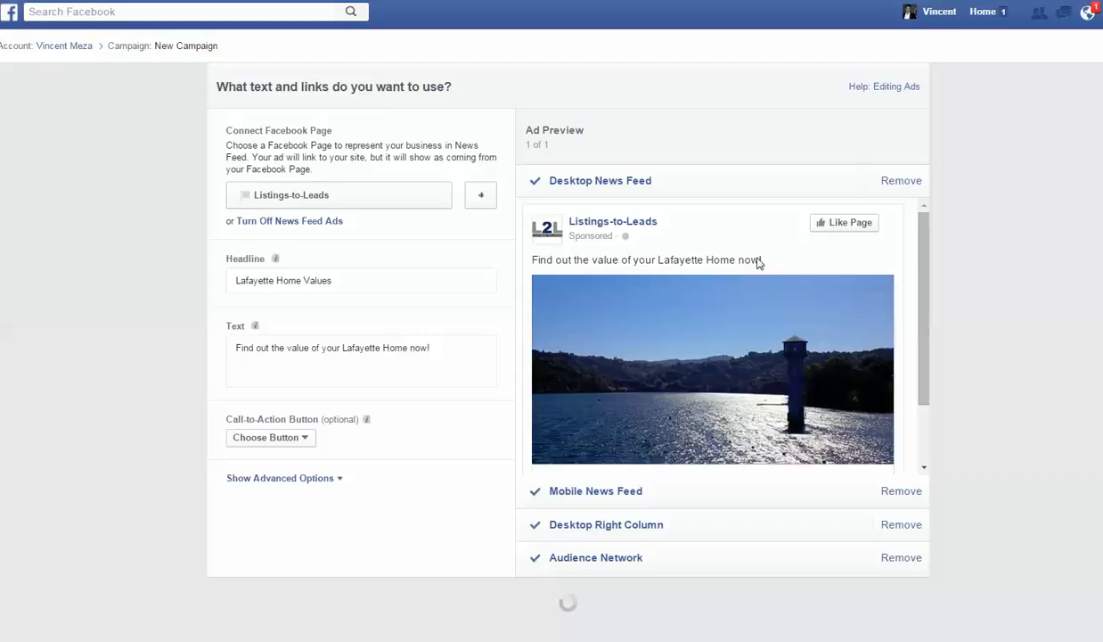
left_click(912, 497)
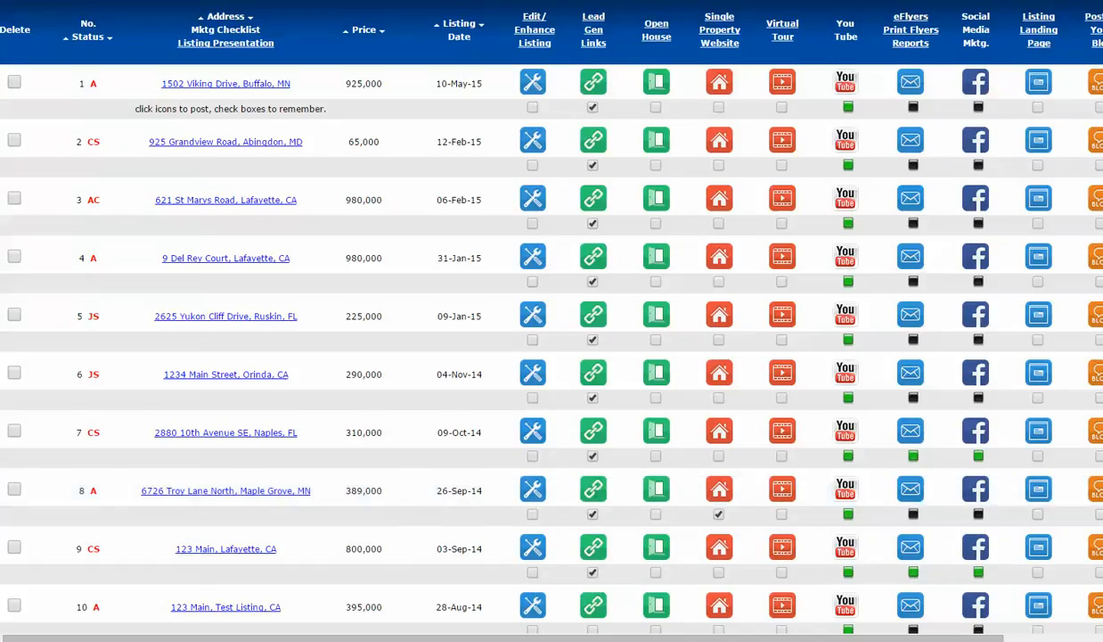
- Expand the online meeting's control panel over the listings page and unmute the third attendee in the list
left_click(1101, 62)
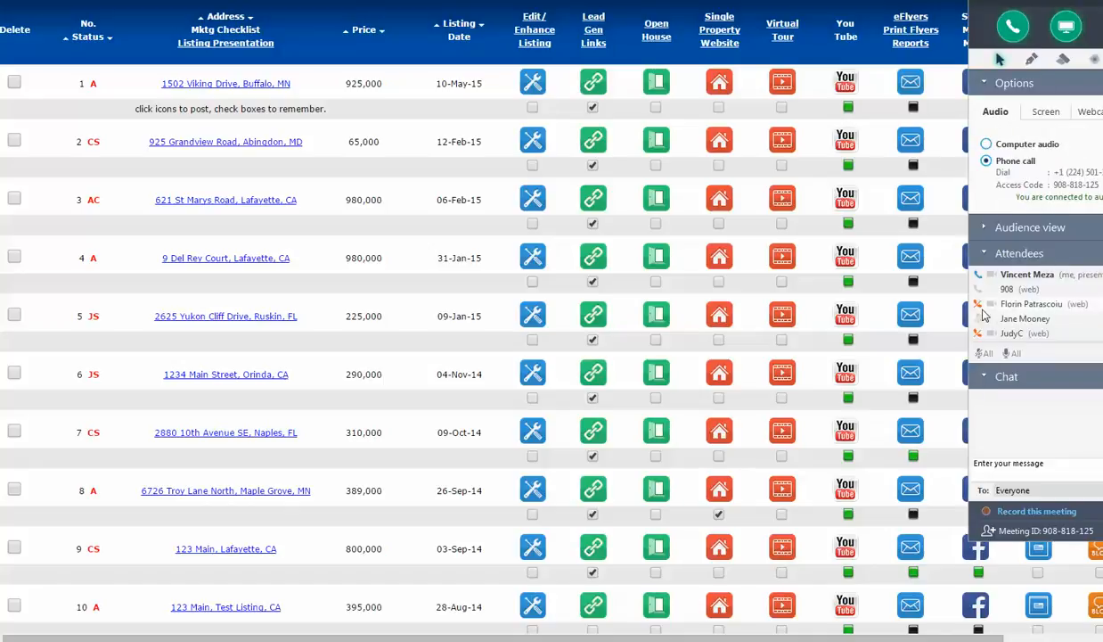
left_click(979, 306)
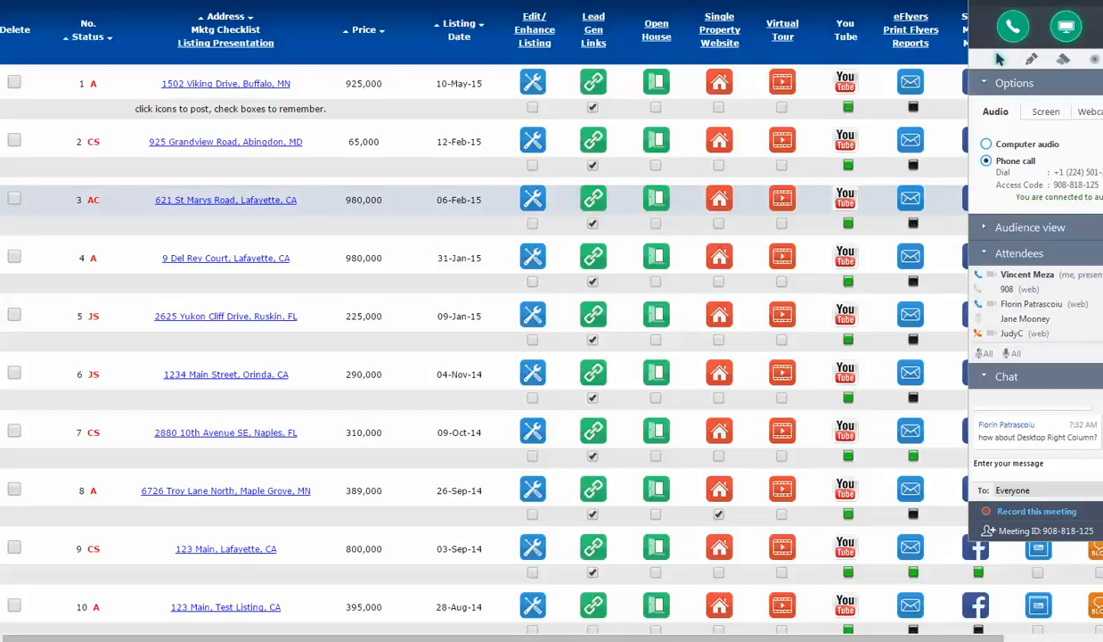
left_click(1096, 5)
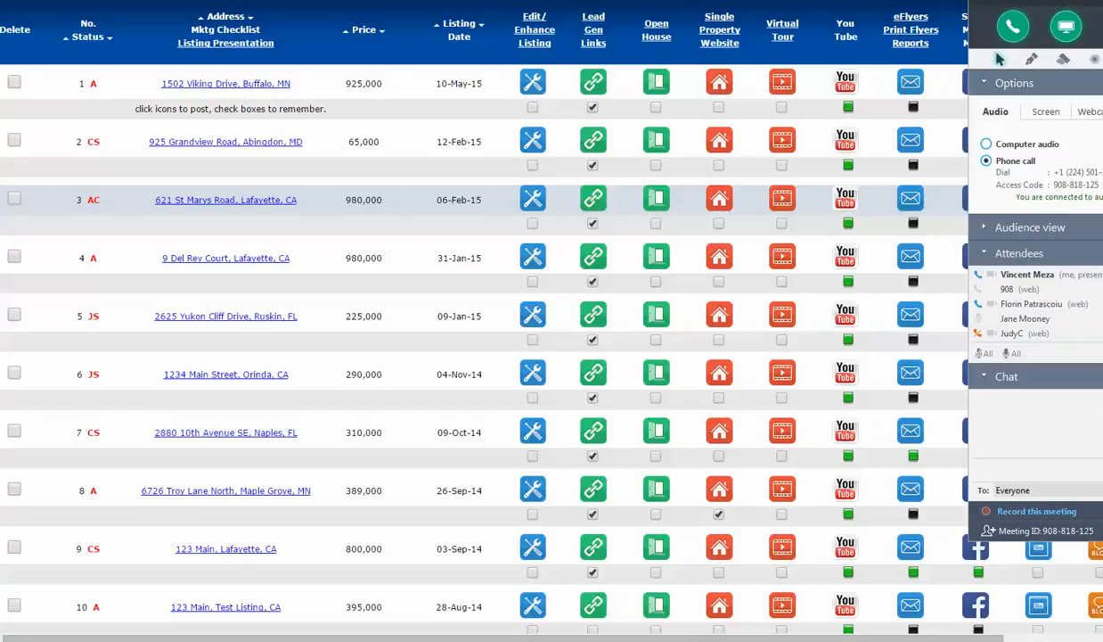
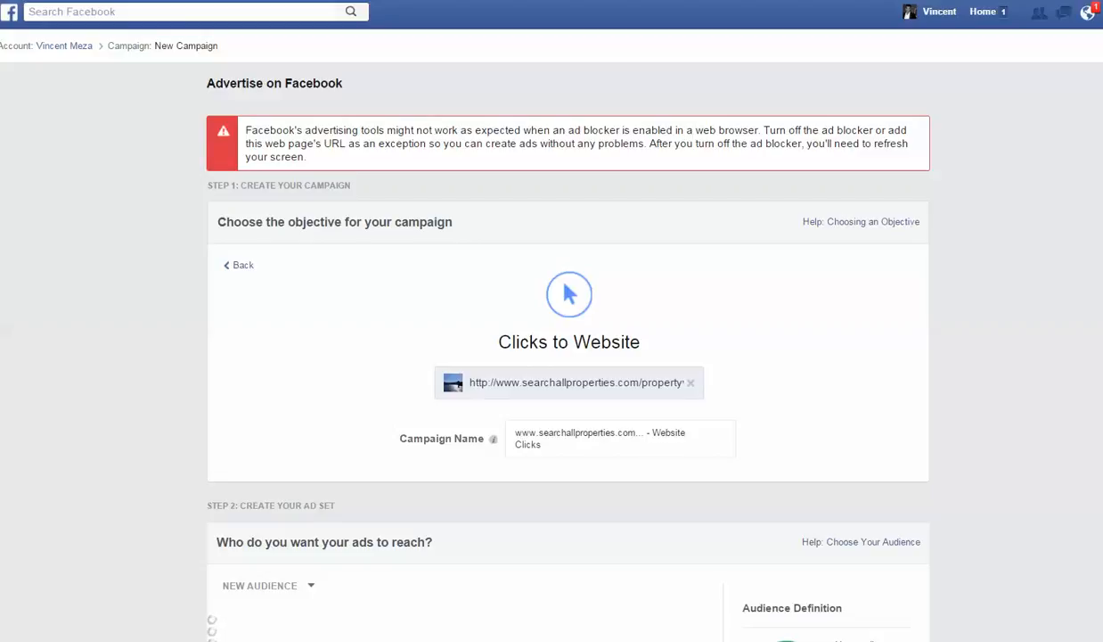
- Switch to the Facebook login page, log in with the prefilled credentials, and show the ads summary for the Listings-to-Leads page
key("alt+Tab")
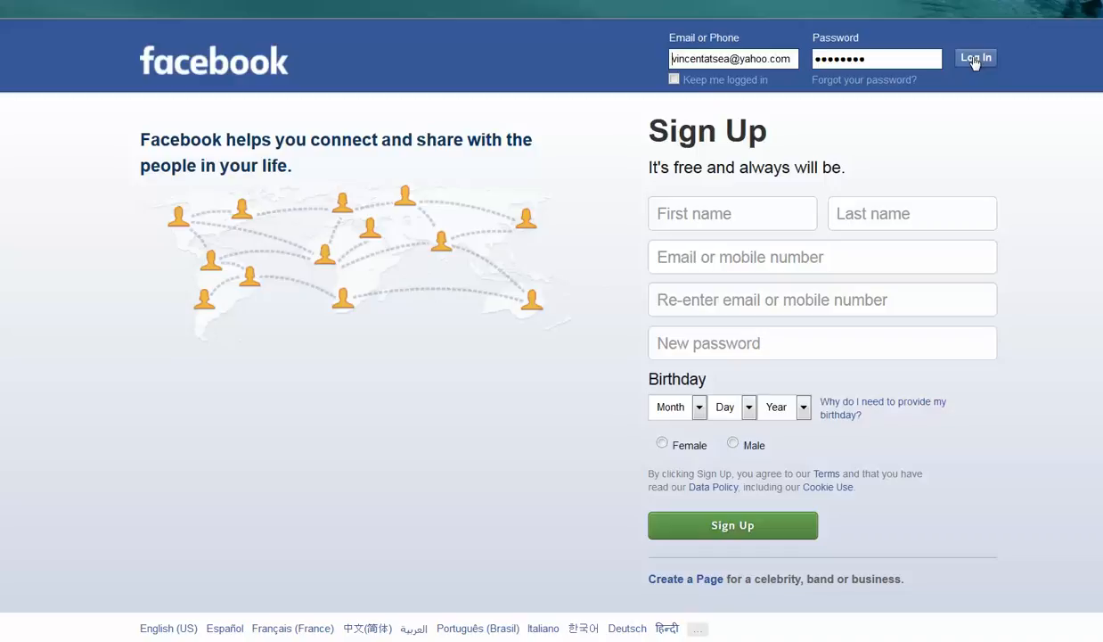
left_click(975, 59)
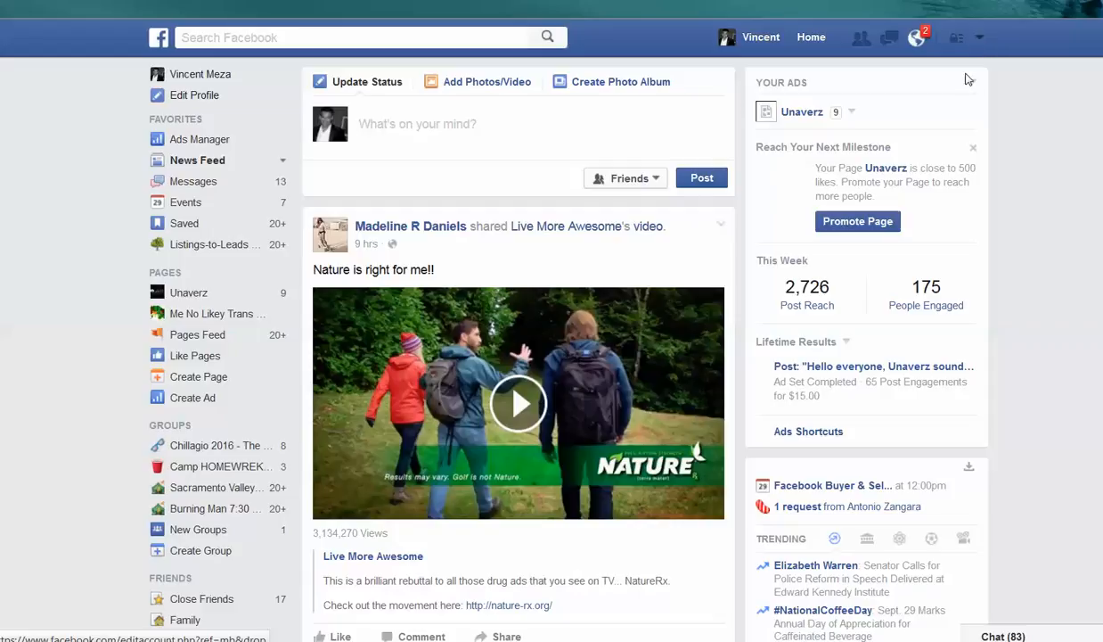
left_click(853, 113)
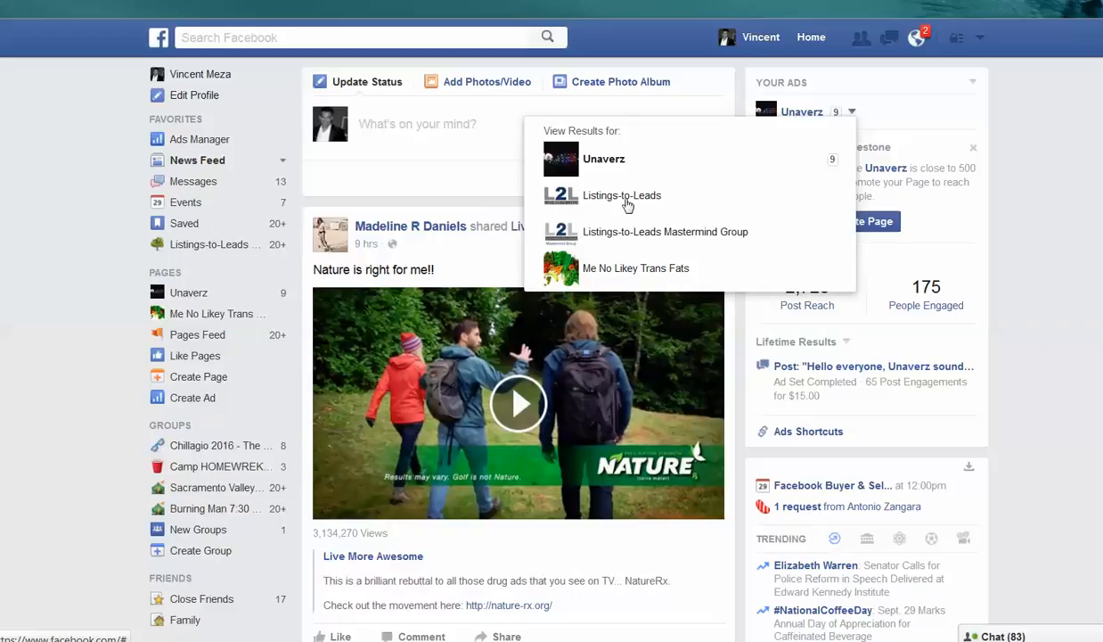
left_click(605, 194)
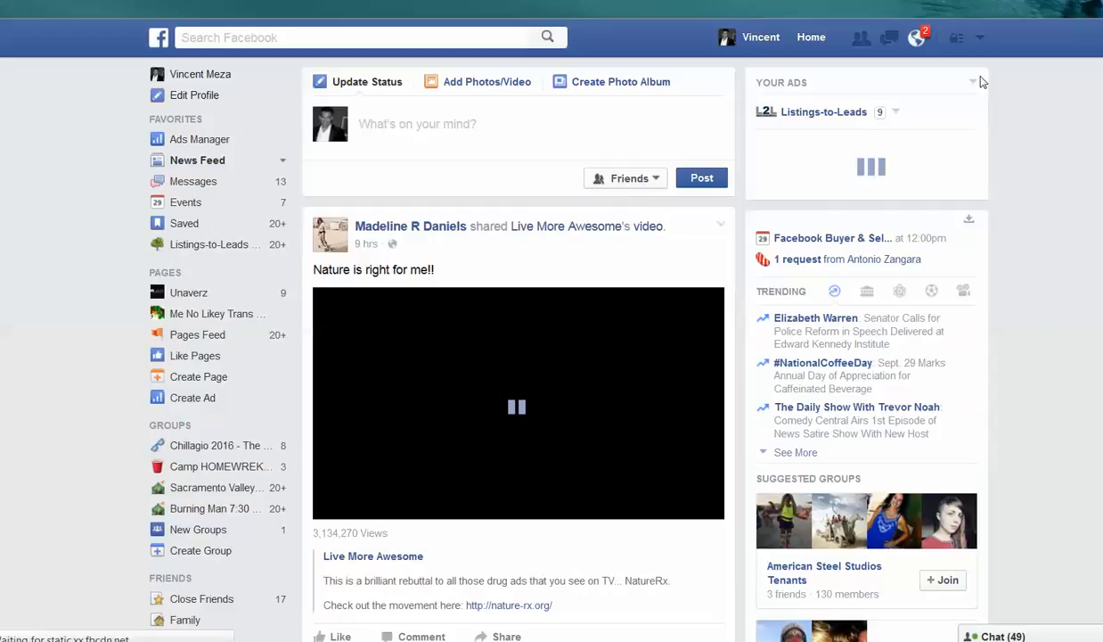
- Start creating a new ad and choose "Send people to your website" as the campaign objective
left_click(981, 45)
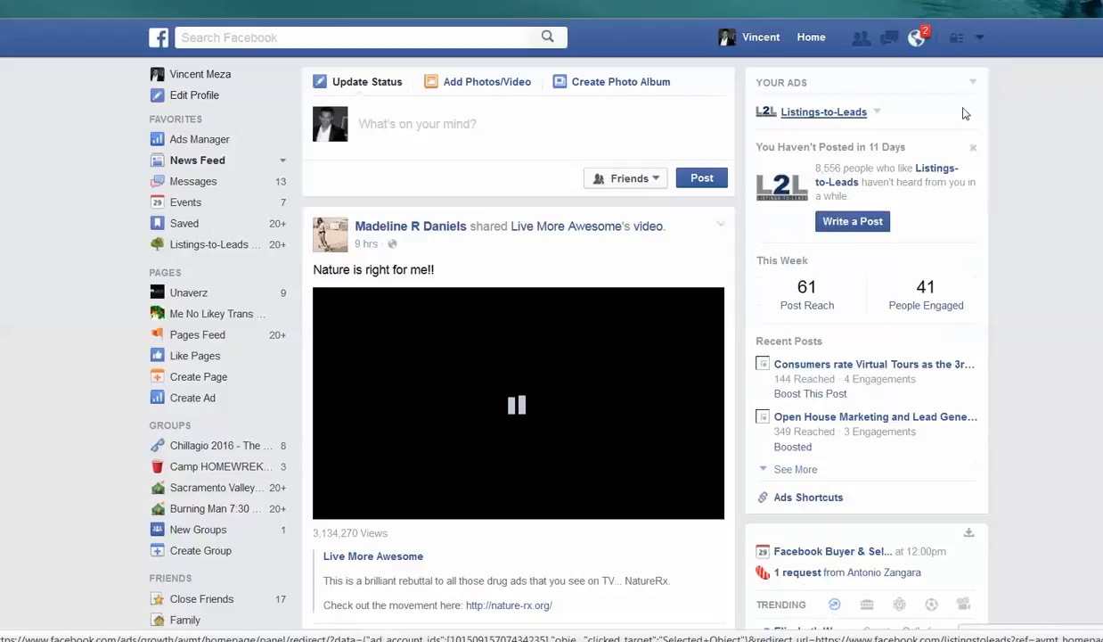
left_click(981, 39)
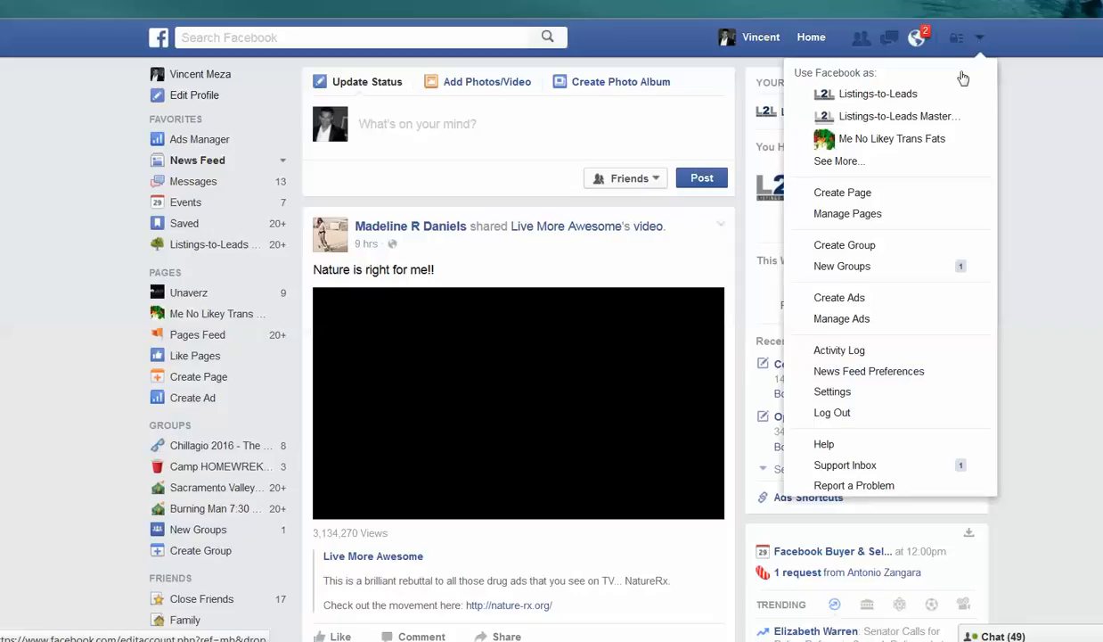
left_click(849, 297)
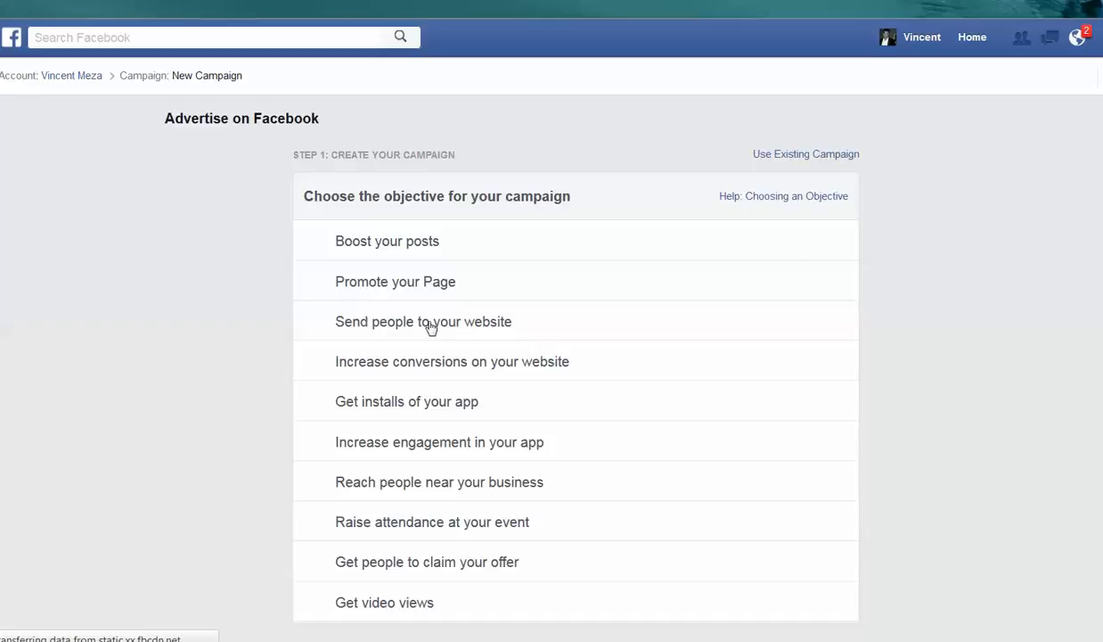
left_click(431, 326)
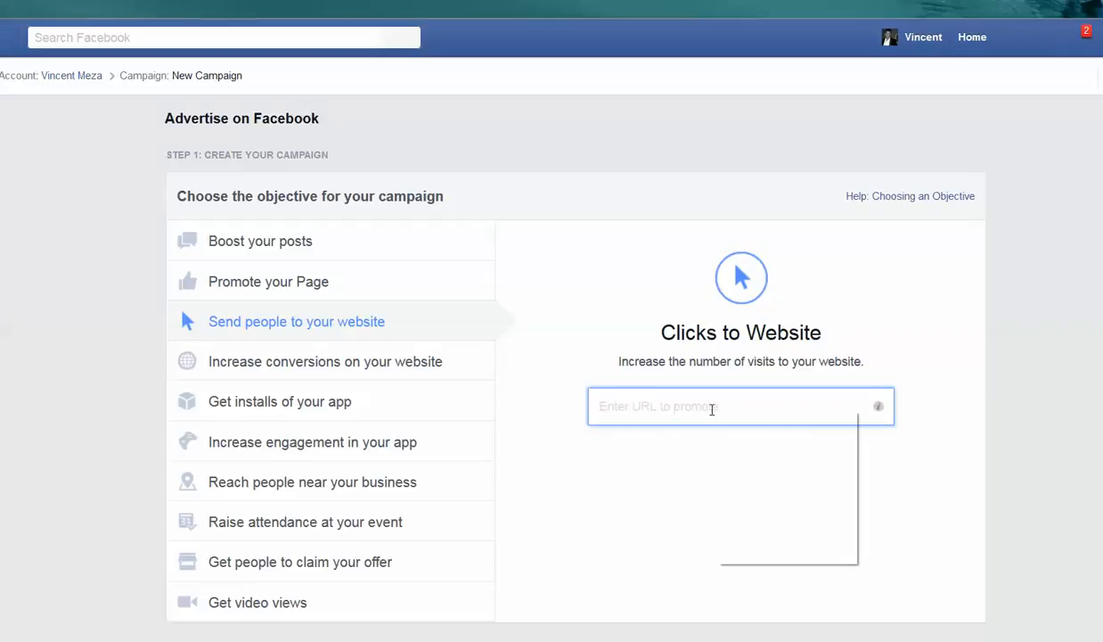
- Paste the searchallproperties.com Lafayette property valuation address as the URL to promote, accept it and continue to the ad set
right_click(713, 409)
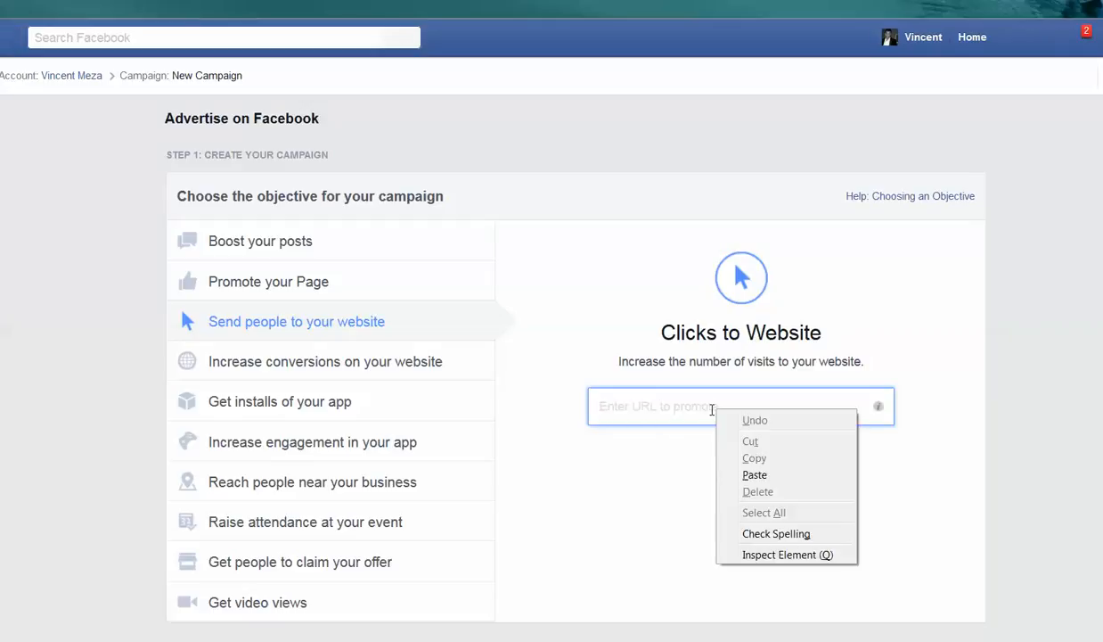
left_click(752, 477)
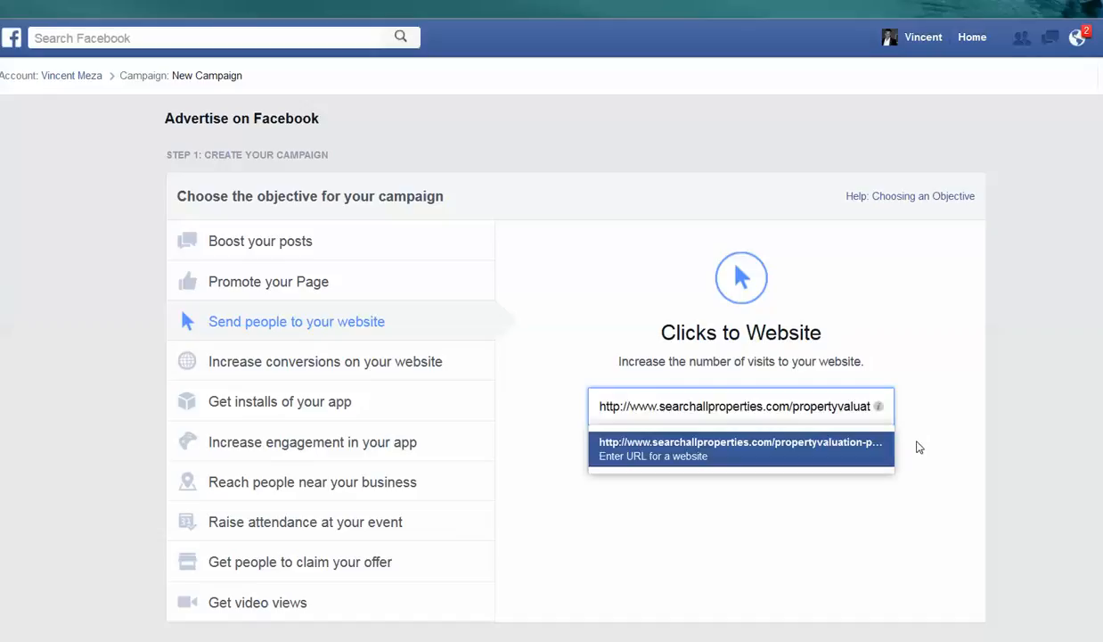
left_click(757, 448)
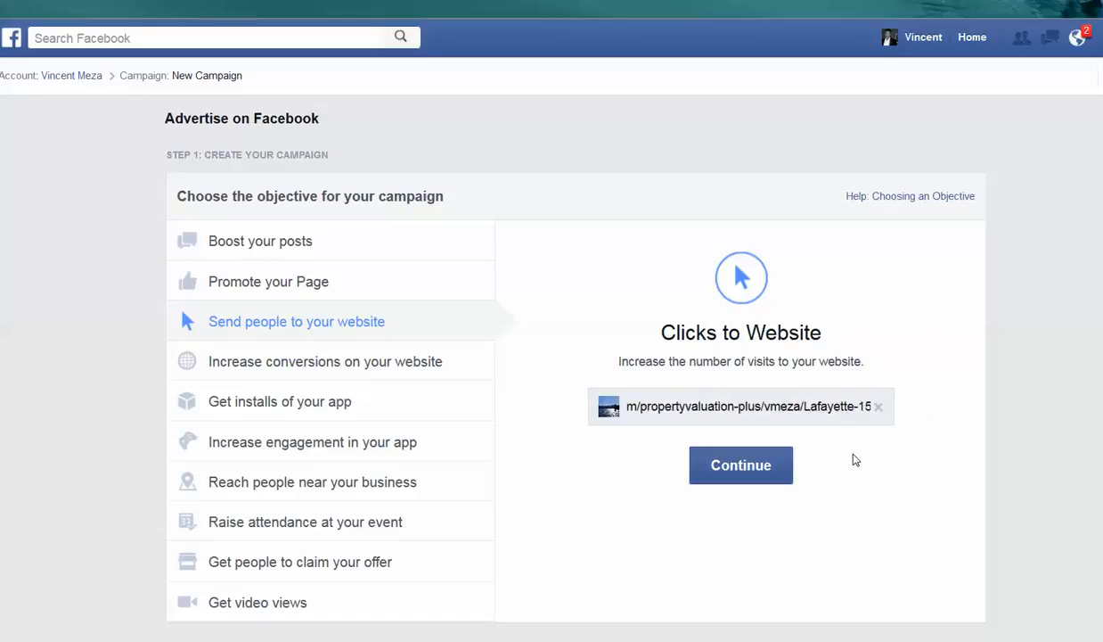
left_click(768, 472)
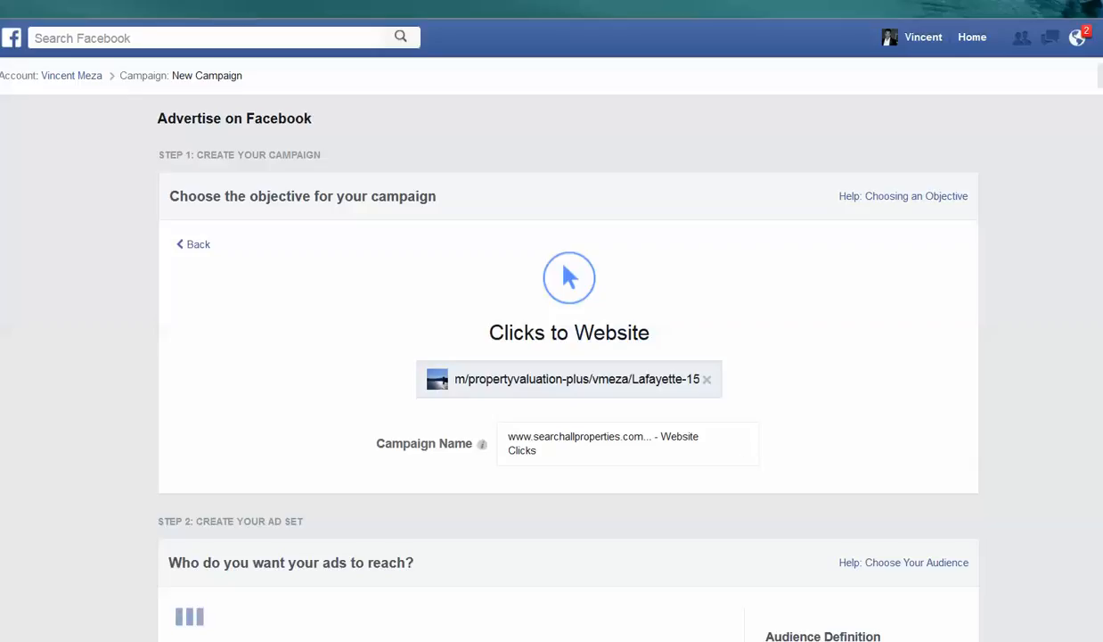
- Set the audience location to Lafayette, California, United States, with no radius around the city
scroll(568, 367, "down", 1)
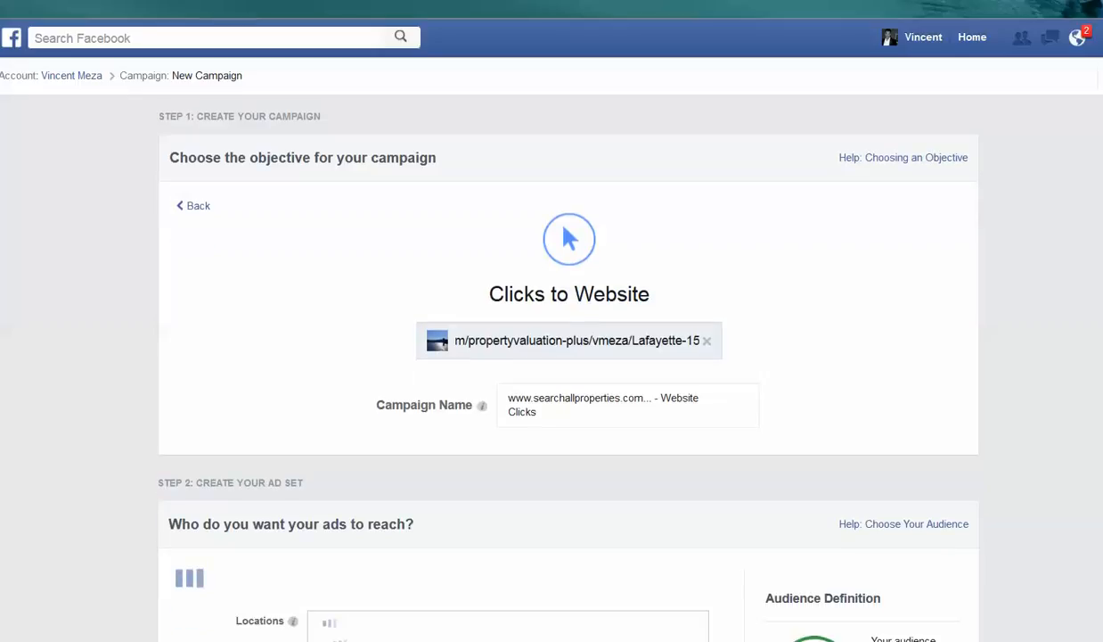
scroll(568, 367, "down", 4)
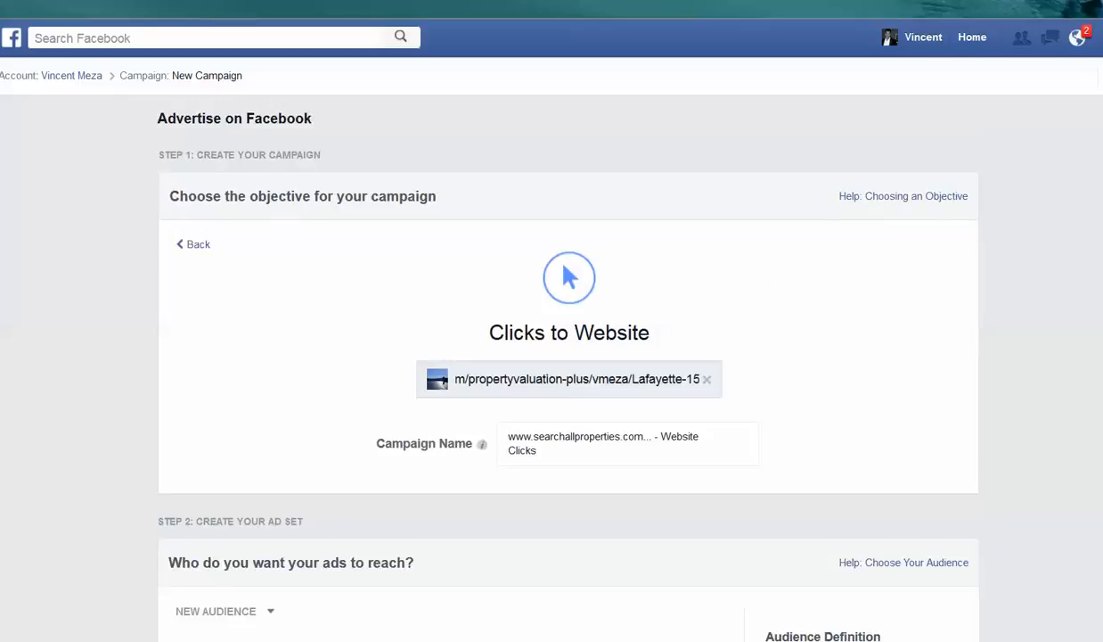
scroll(1000, 282, "down", 5)
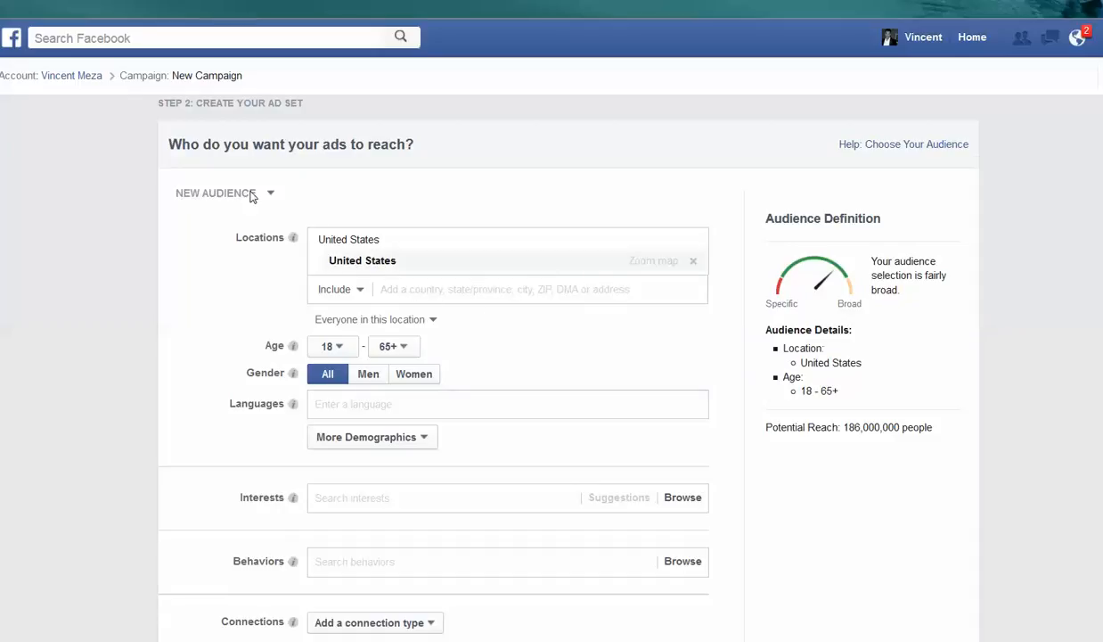
left_click(406, 291)
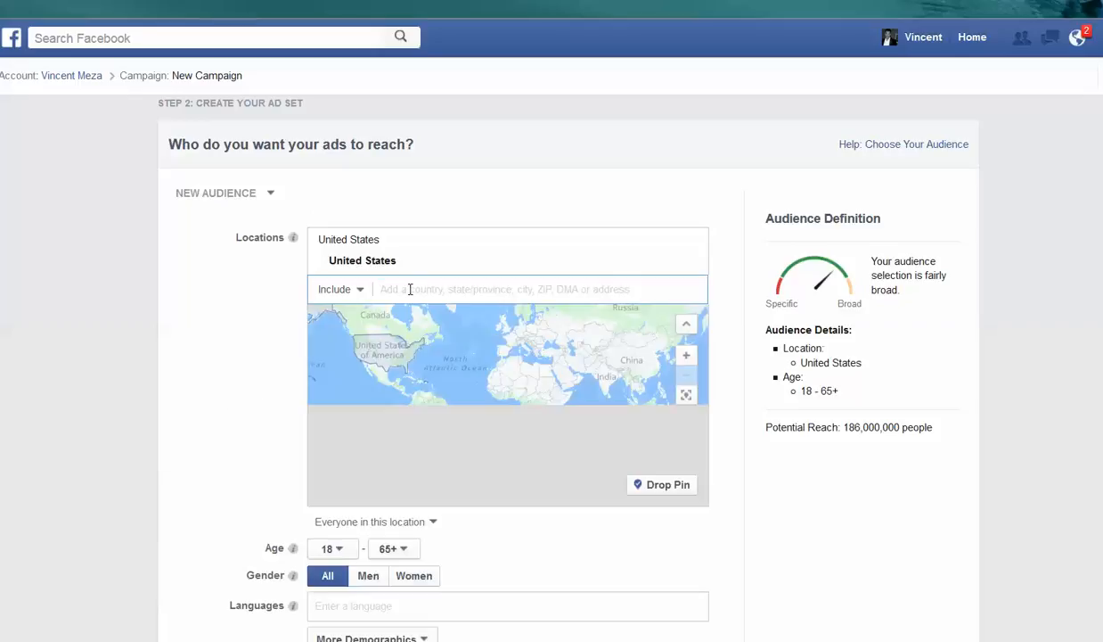
type("la")
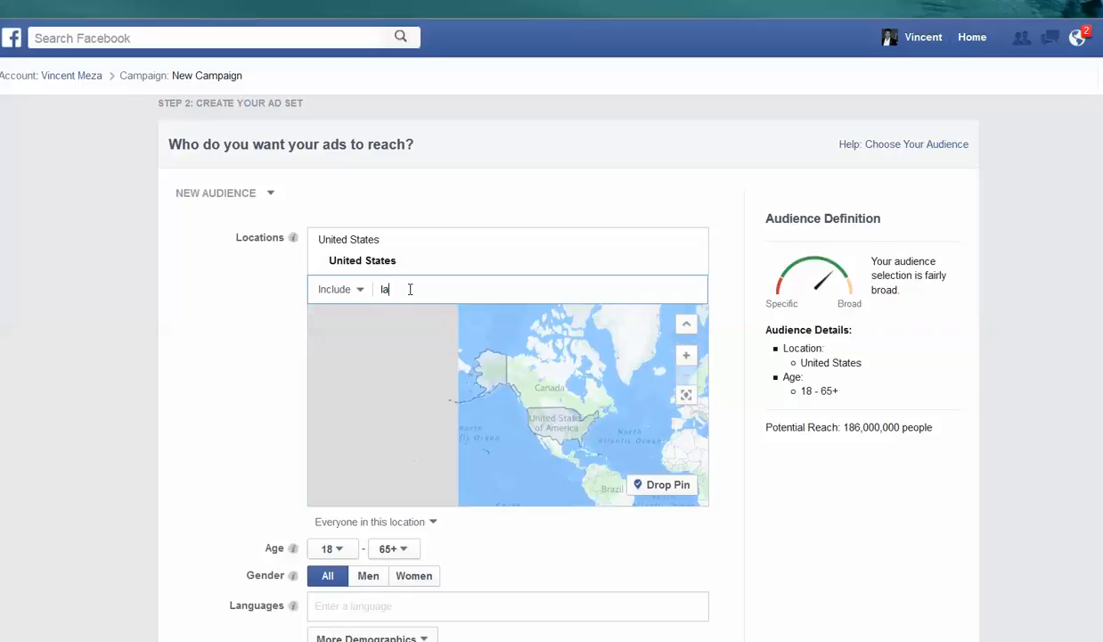
type("fayette")
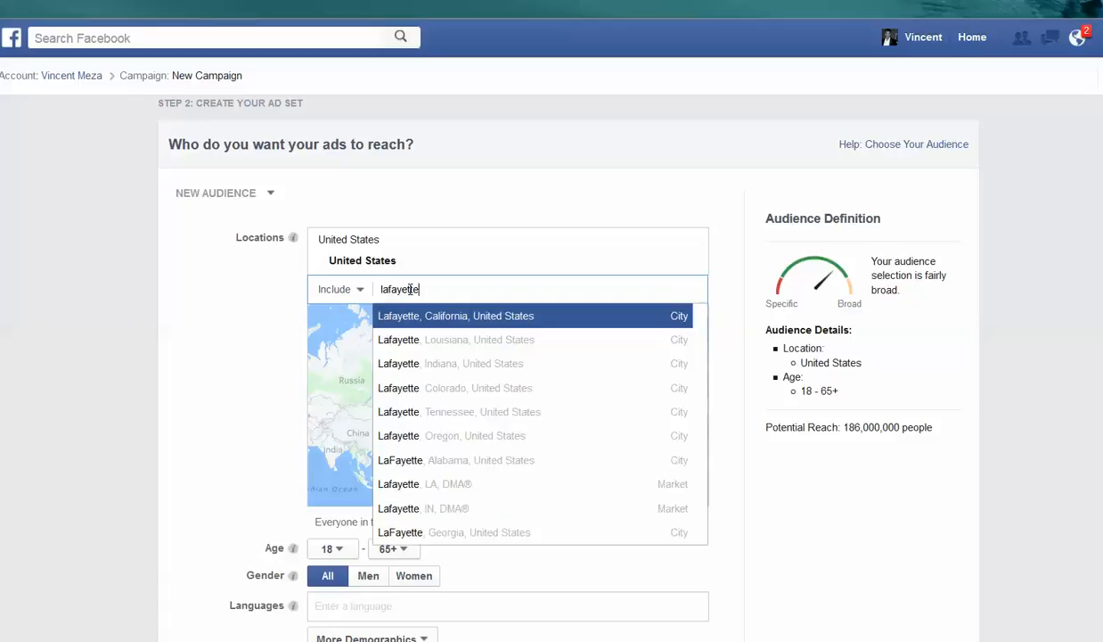
key("Return")
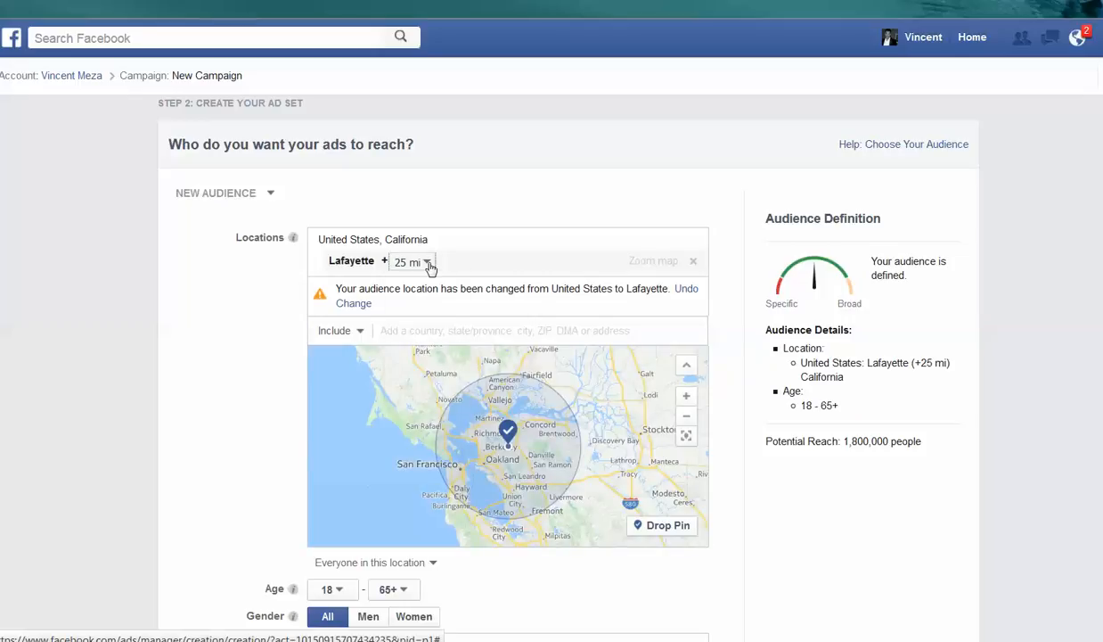
left_click(427, 264)
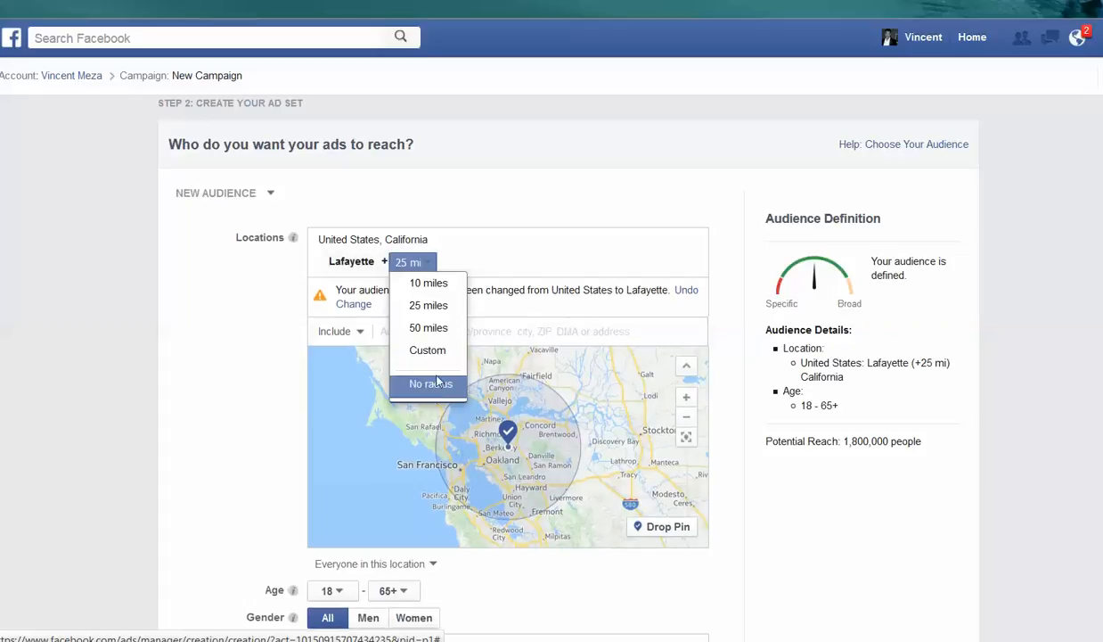
left_click(438, 382)
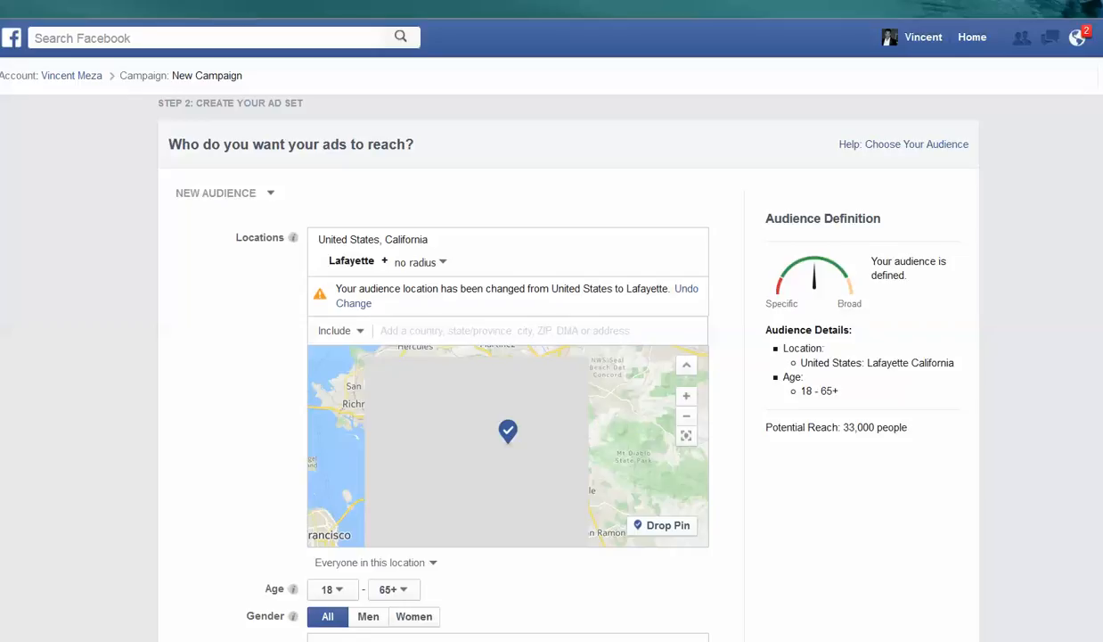
- Expand the online meeting's control panel and mute the third attendee in the list
left_click(1102, 37)
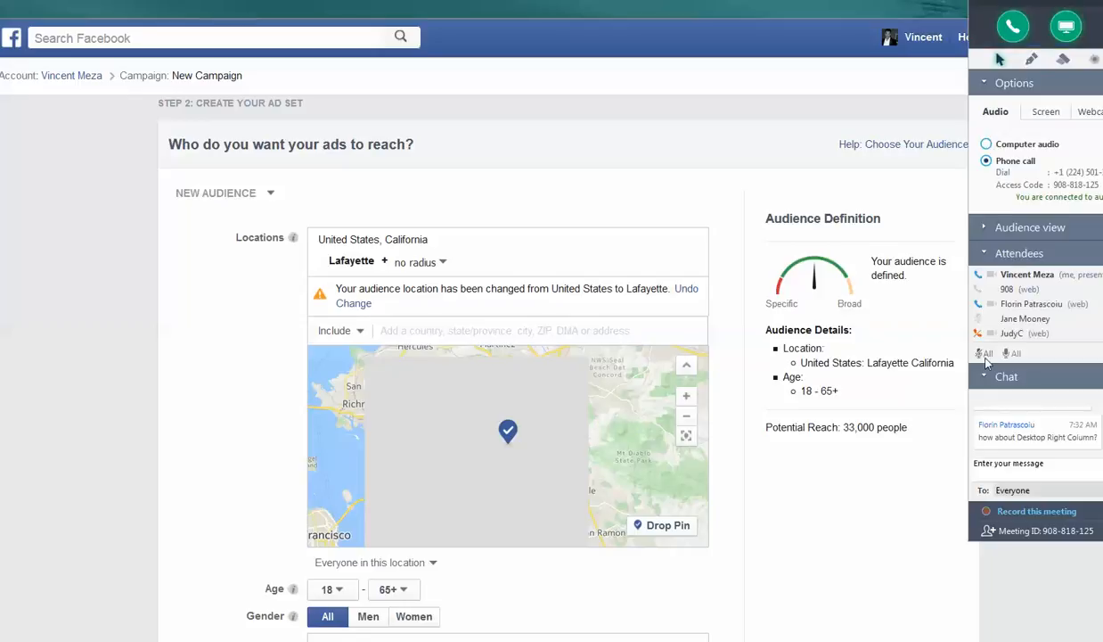
left_click(979, 306)
- Set the minimum age of the Lafayette audience to 25
mouse_move(374, 265)
scroll(790, 473, "down", 2)
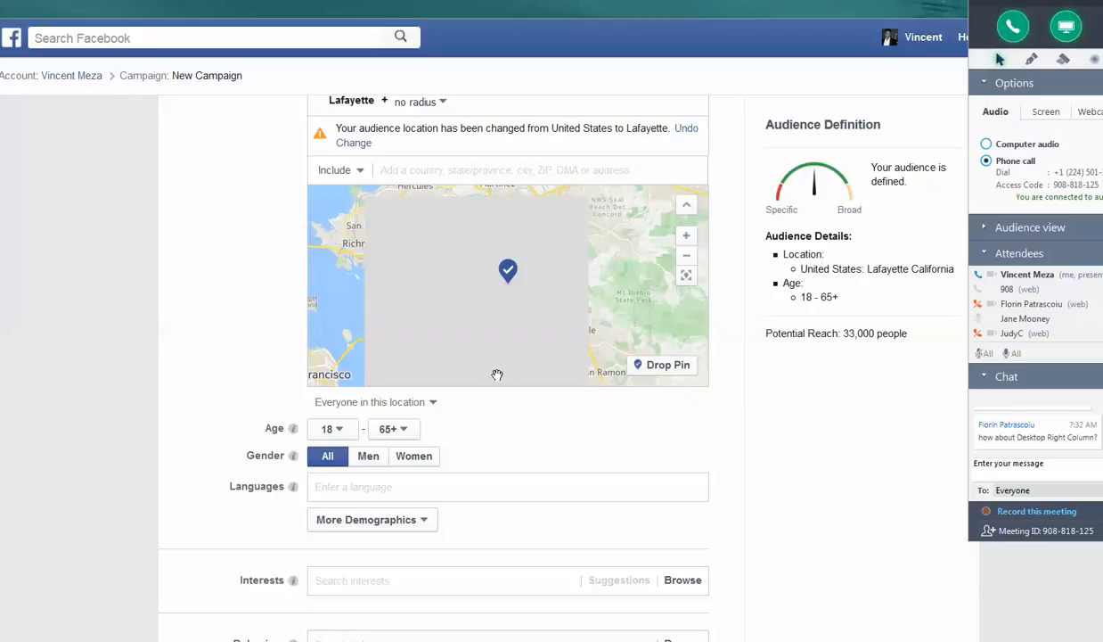
scroll(796, 464, "up", 2)
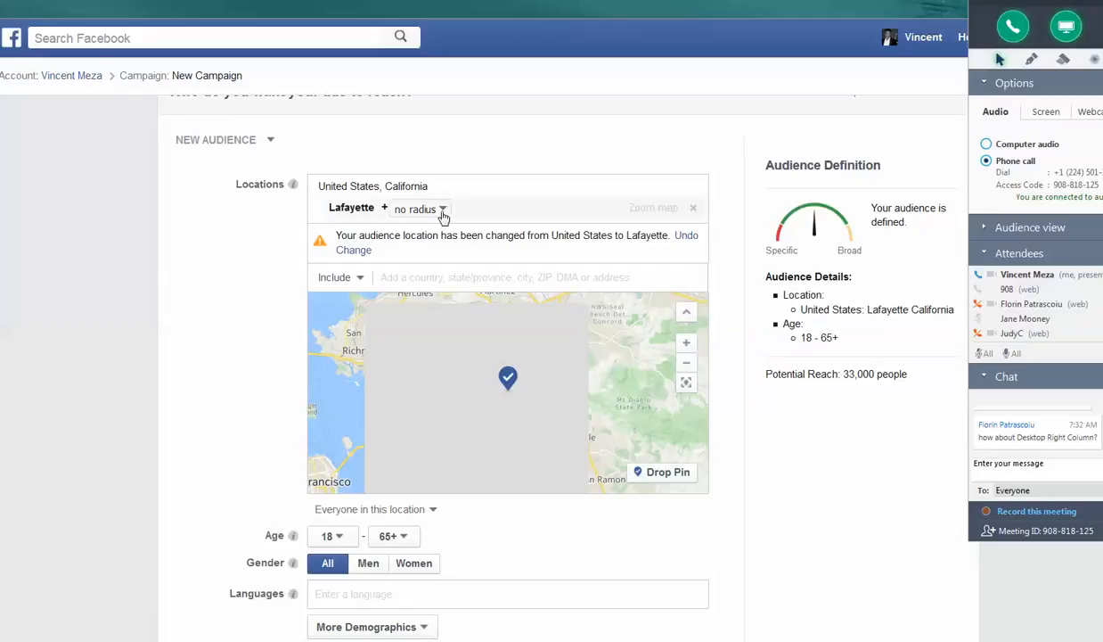
left_click(351, 537)
left_click(351, 539)
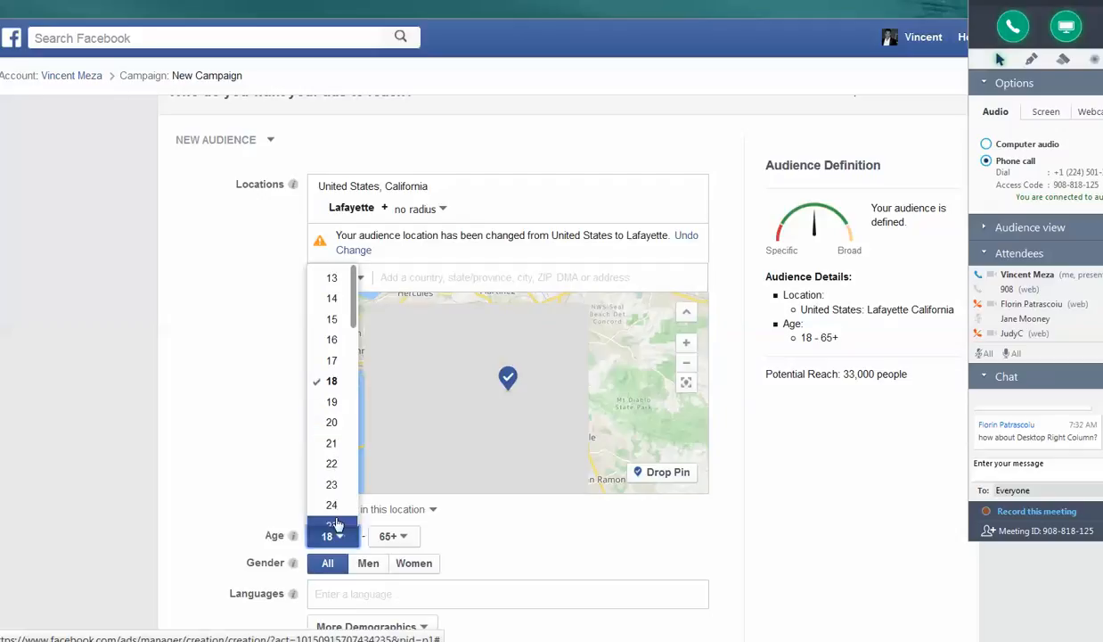
left_click(337, 525)
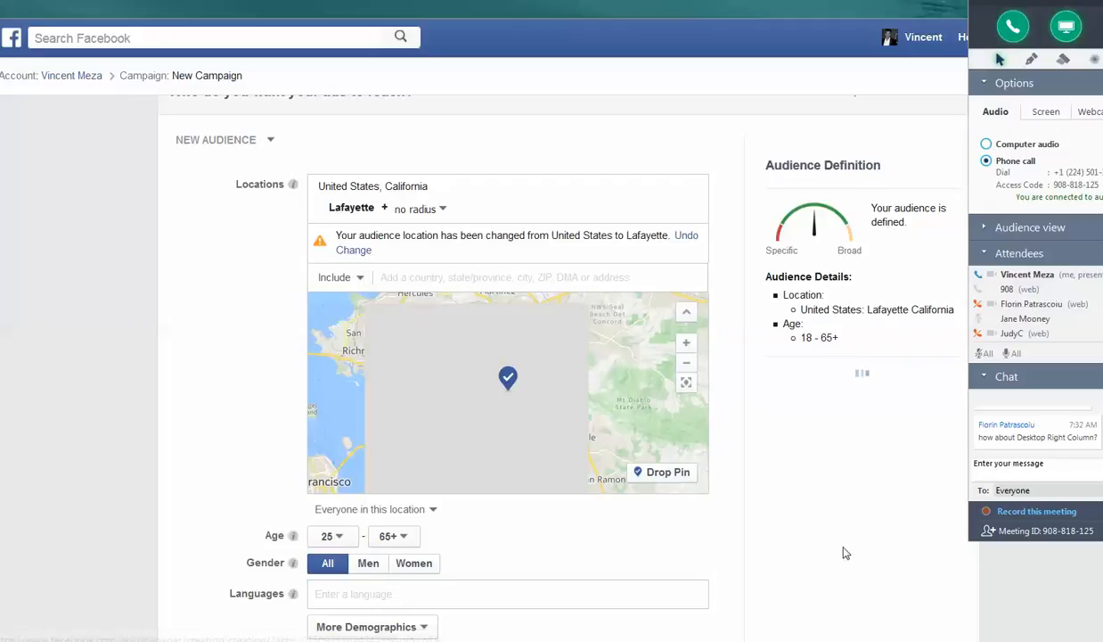
- Go through the remaining audience options to the budget section and switch the schedule to a set start and end date
scroll(833, 535, "down", 1)
scroll(828, 525, "down", 2)
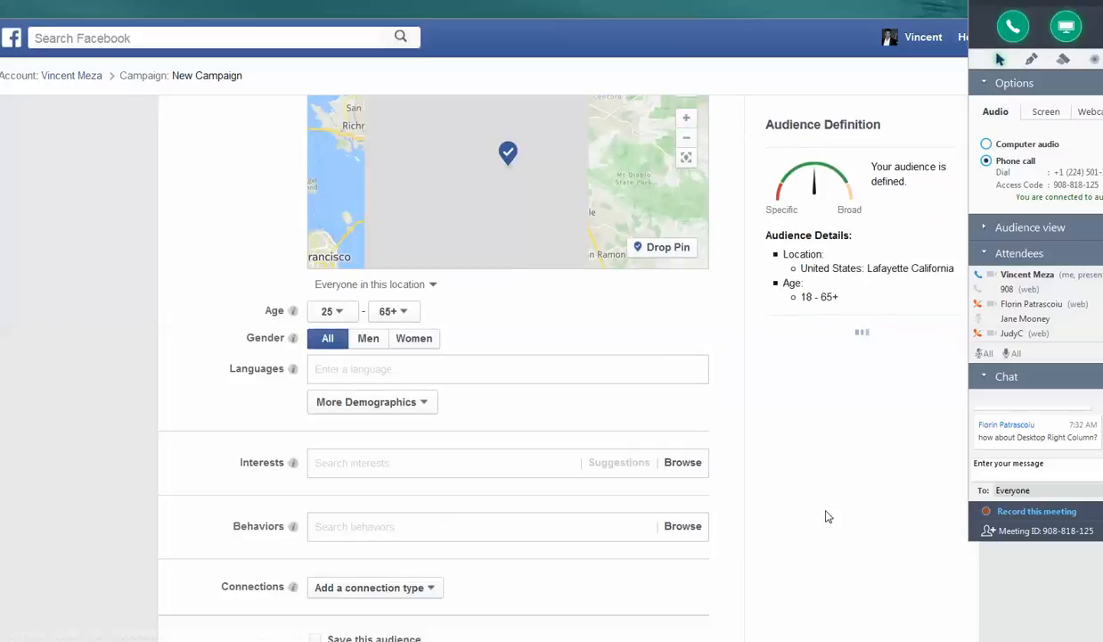
scroll(827, 515, "down", 1)
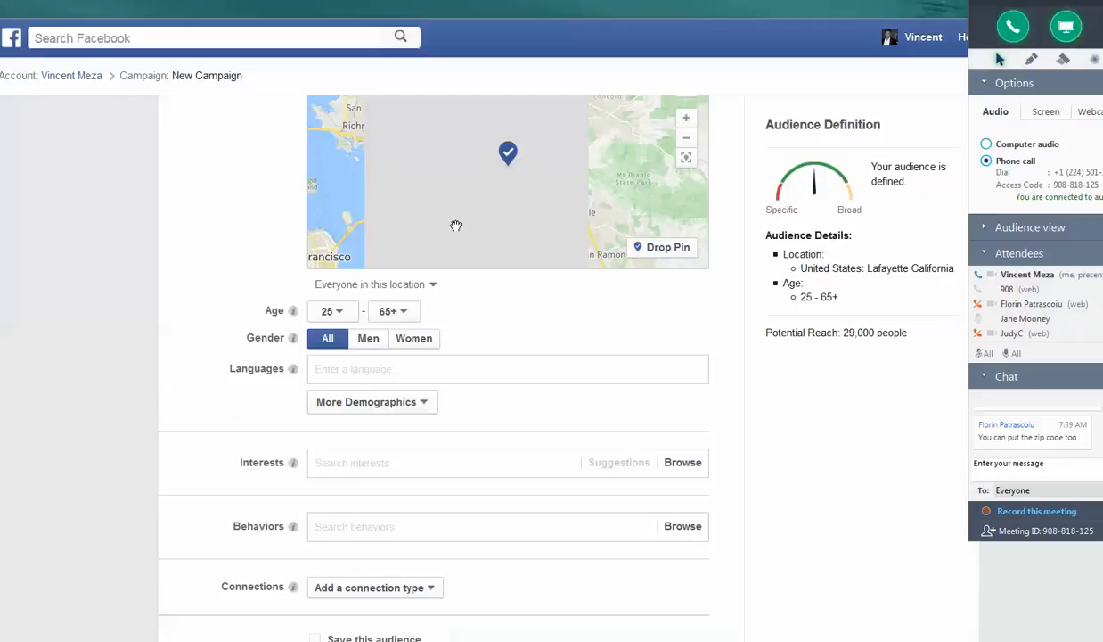
scroll(460, 202, "up", 1)
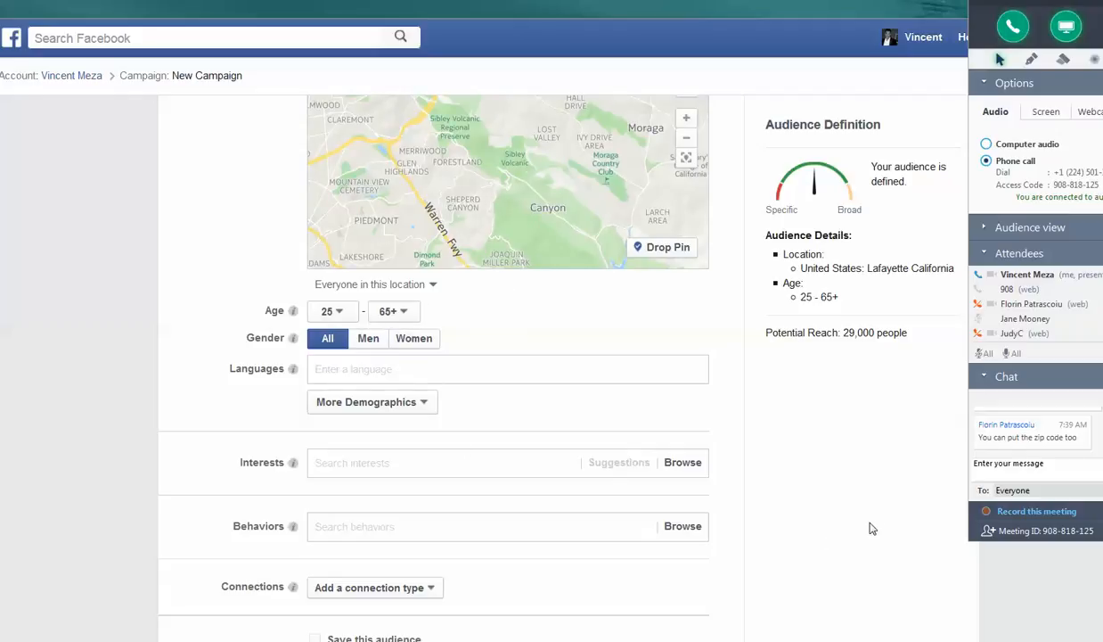
scroll(872, 529, "down", 1)
scroll(873, 529, "down", 1)
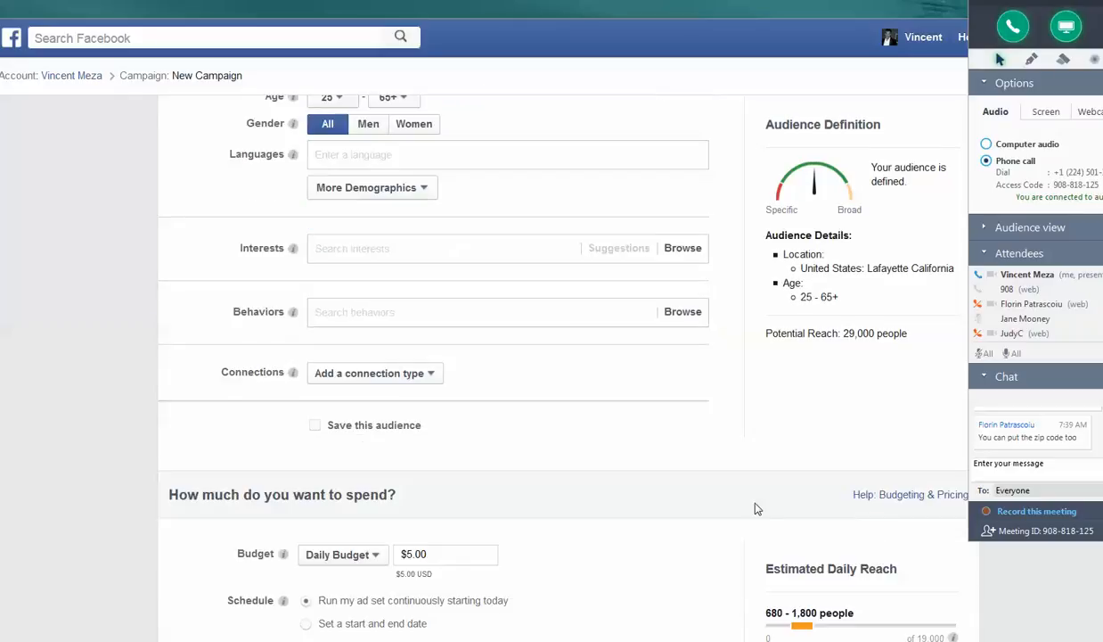
scroll(690, 493, "down", 1)
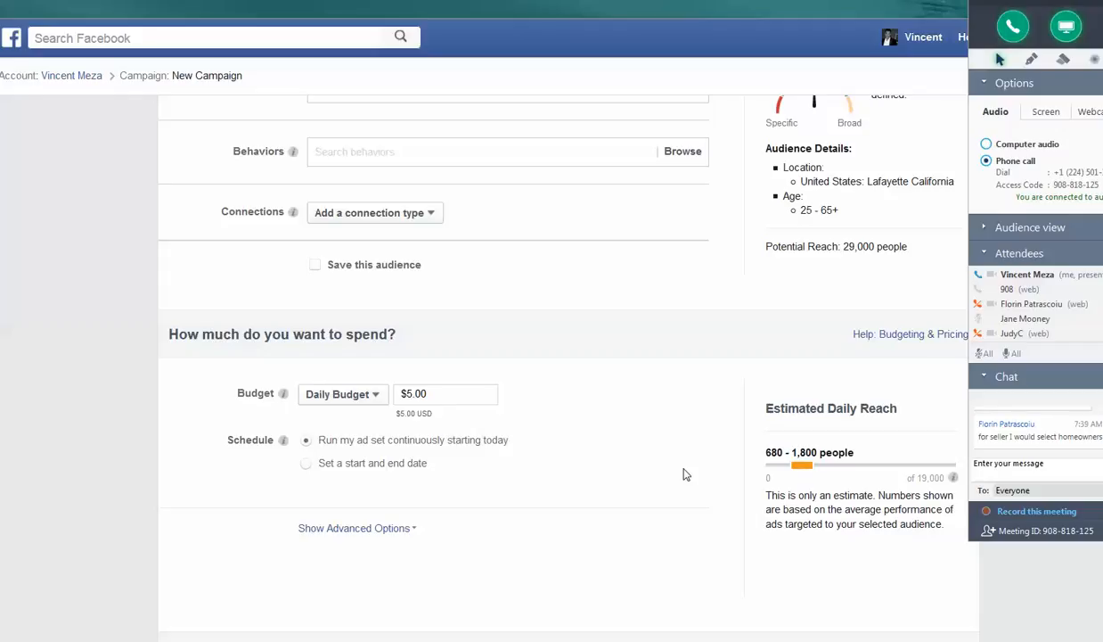
left_click(308, 469)
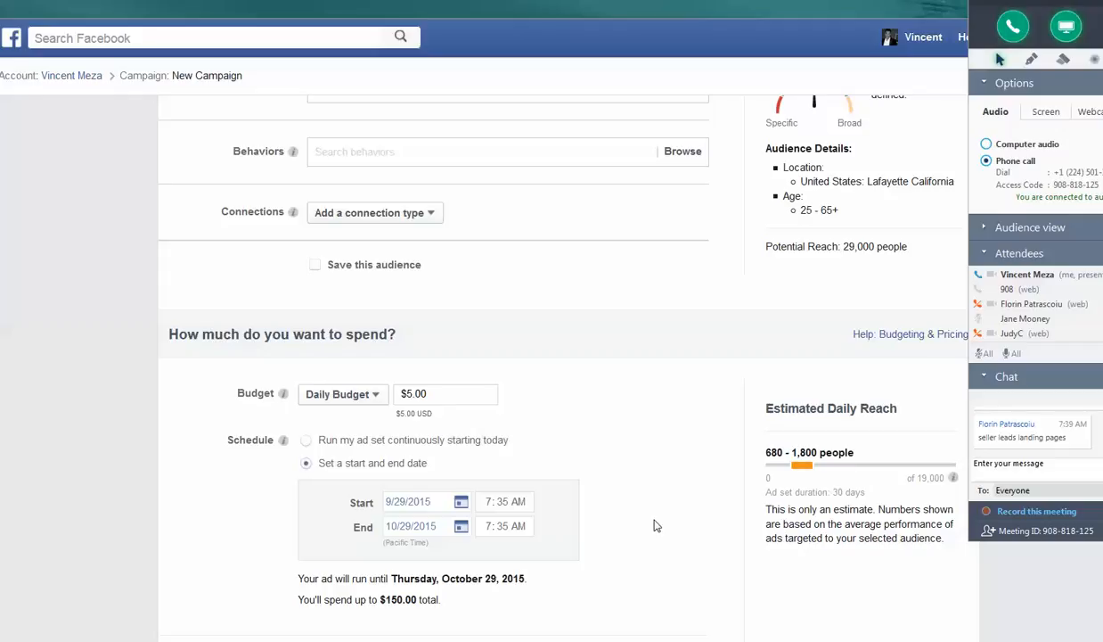
- Review the ad set name, ad format, creative, headline and text, and the placements in the ad preview
scroll(653, 524, "down", 2)
scroll(650, 521, "down", 3)
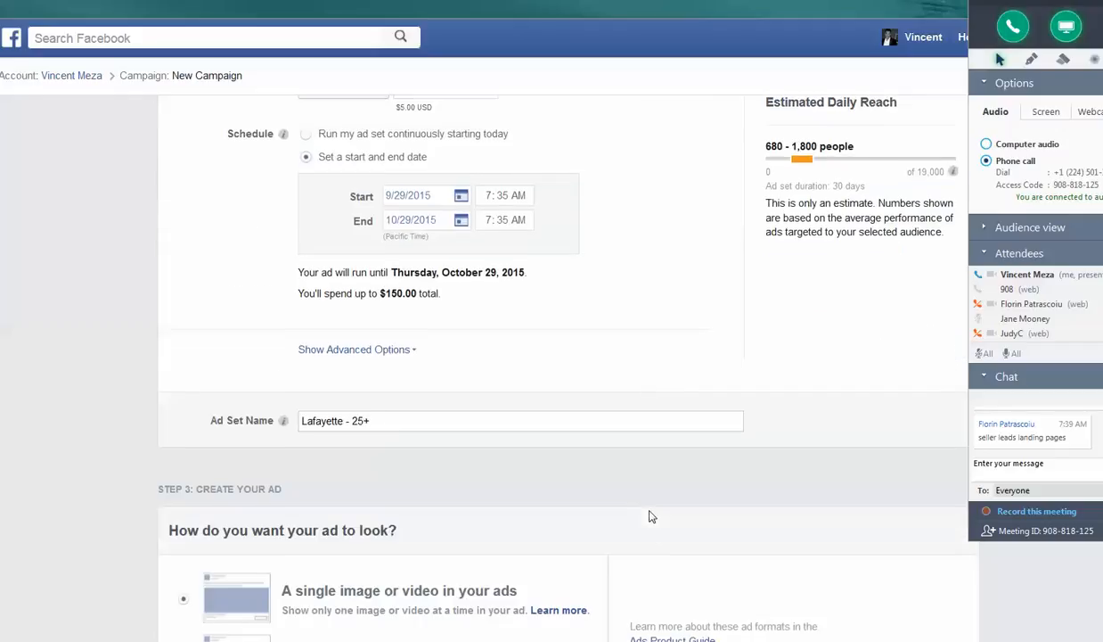
scroll(640, 501, "down", 3)
scroll(637, 506, "down", 4)
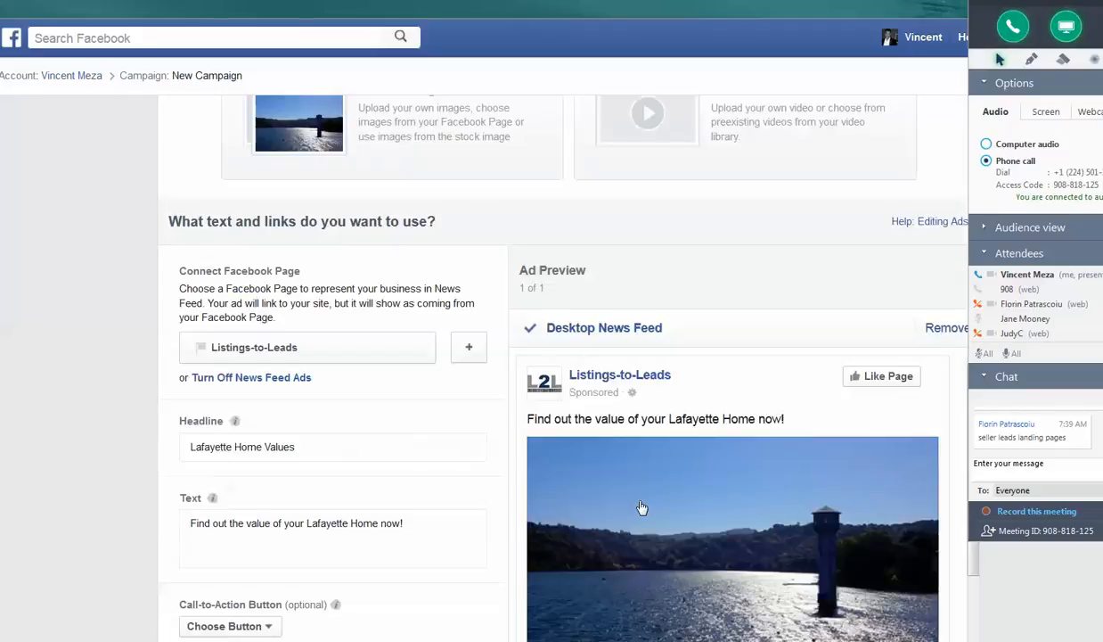
scroll(643, 499, "down", 3)
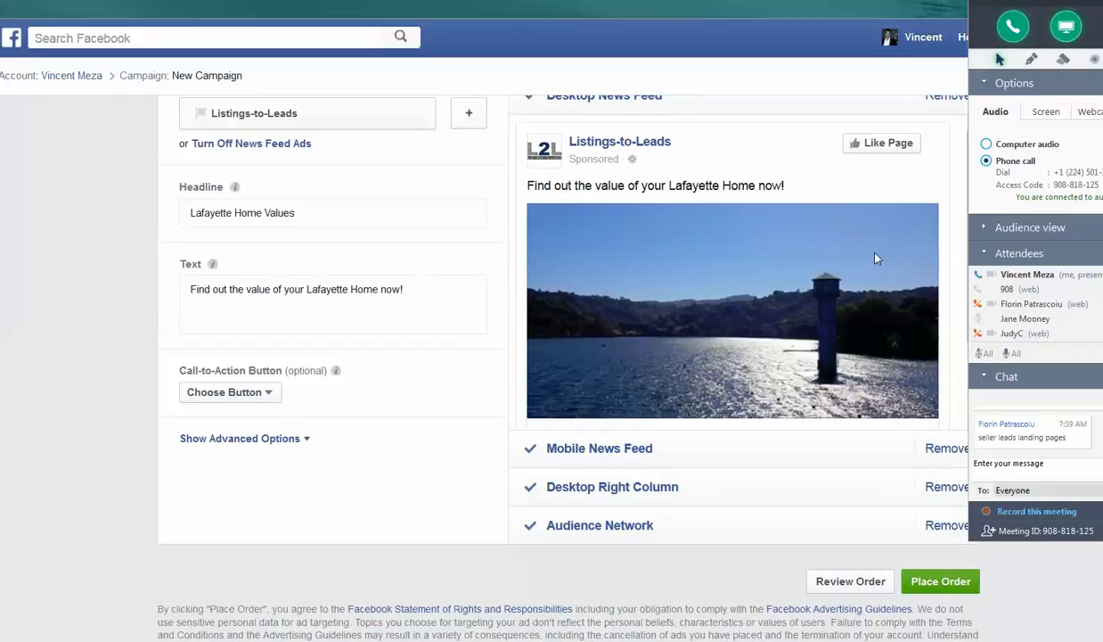
- Replace the ad's body text with "Click here to get you online home value in less than 15 seconds"
left_click_drag(418, 289, 167, 290)
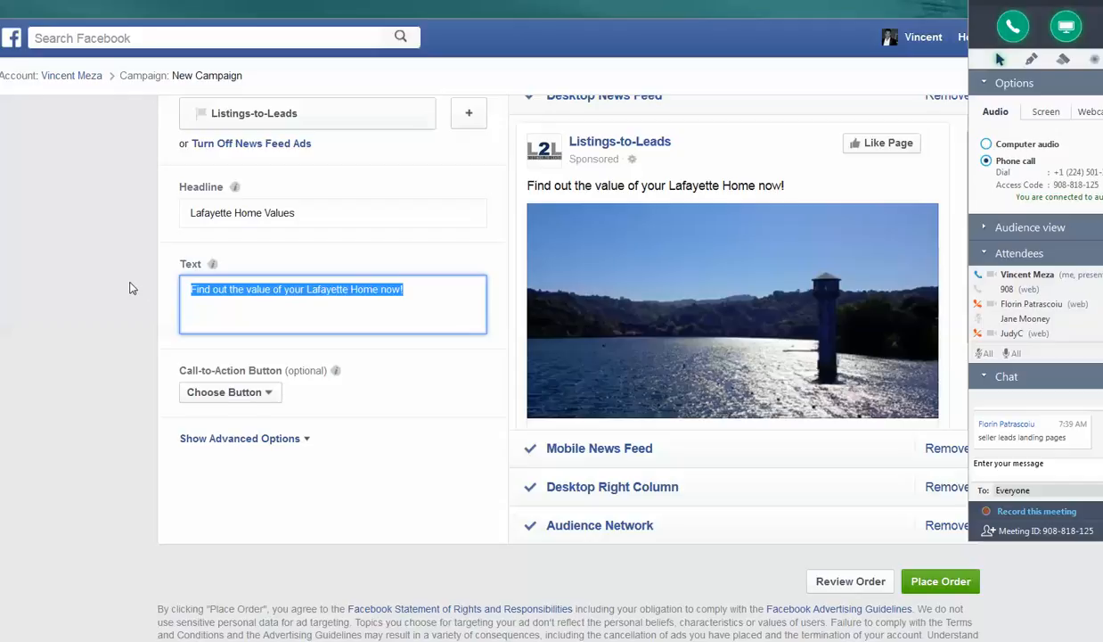
type("Cl")
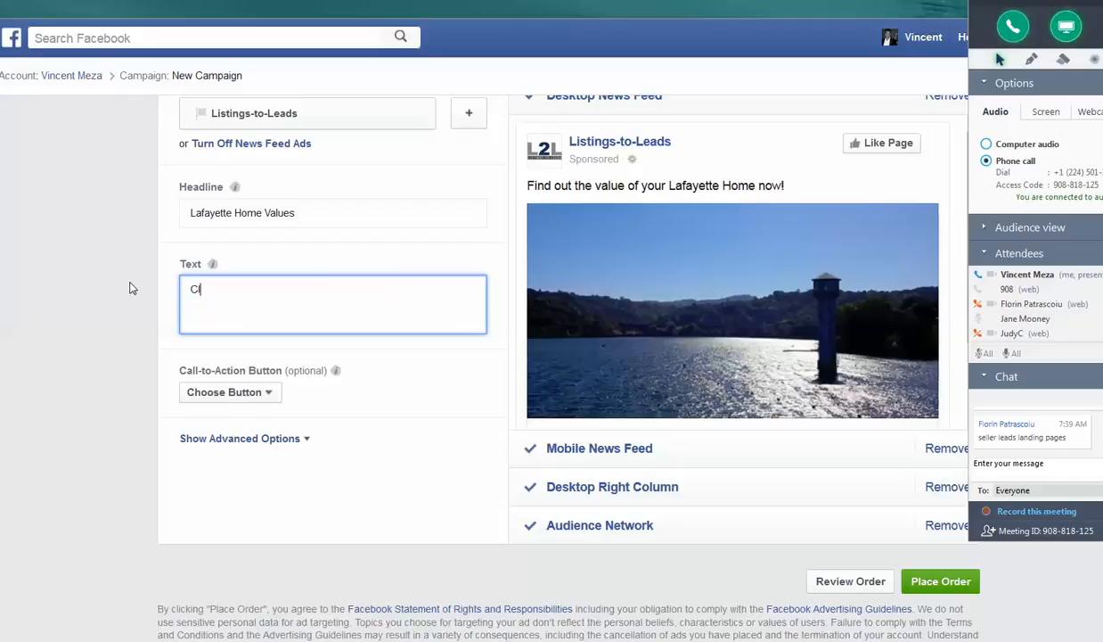
type("ick here to get you online")
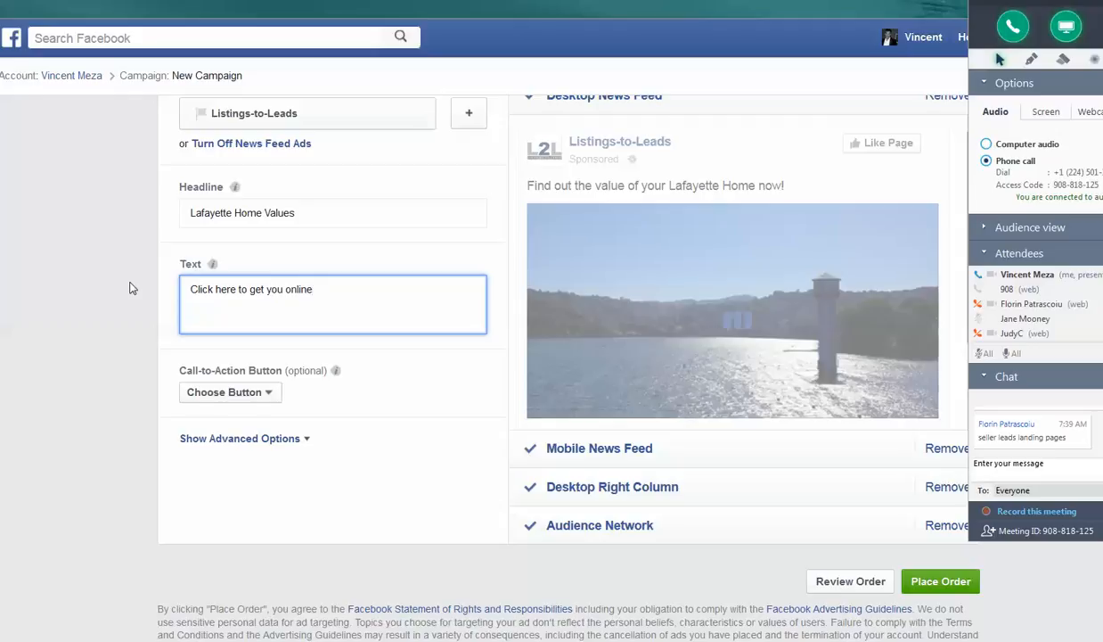
type(" home value in li")
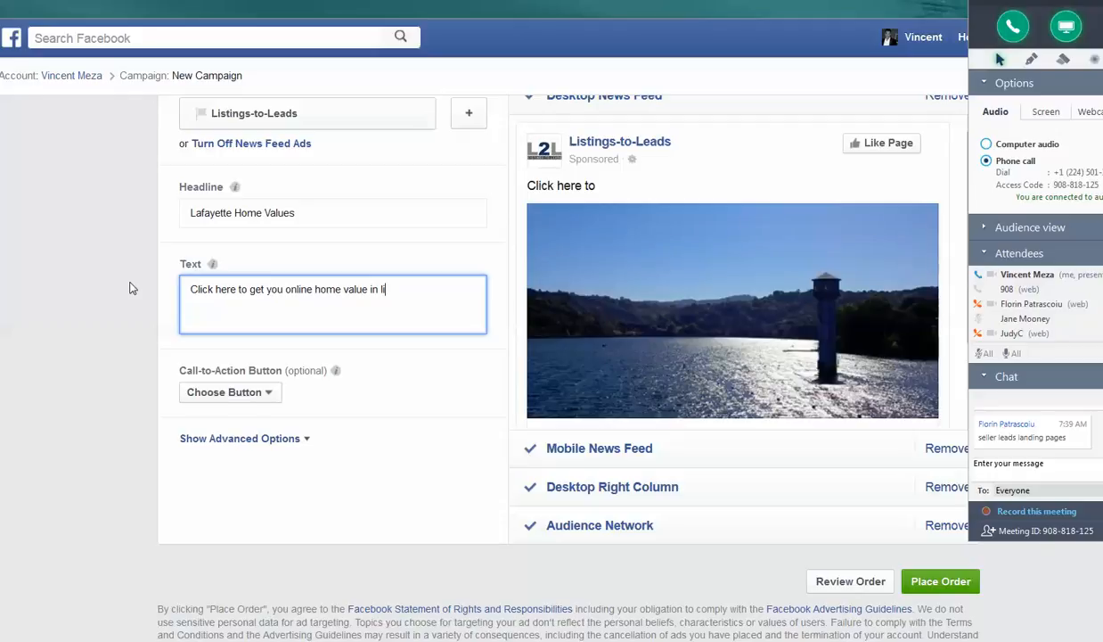
type("ess tan")
key("BackSpace")
key("BackSpace")
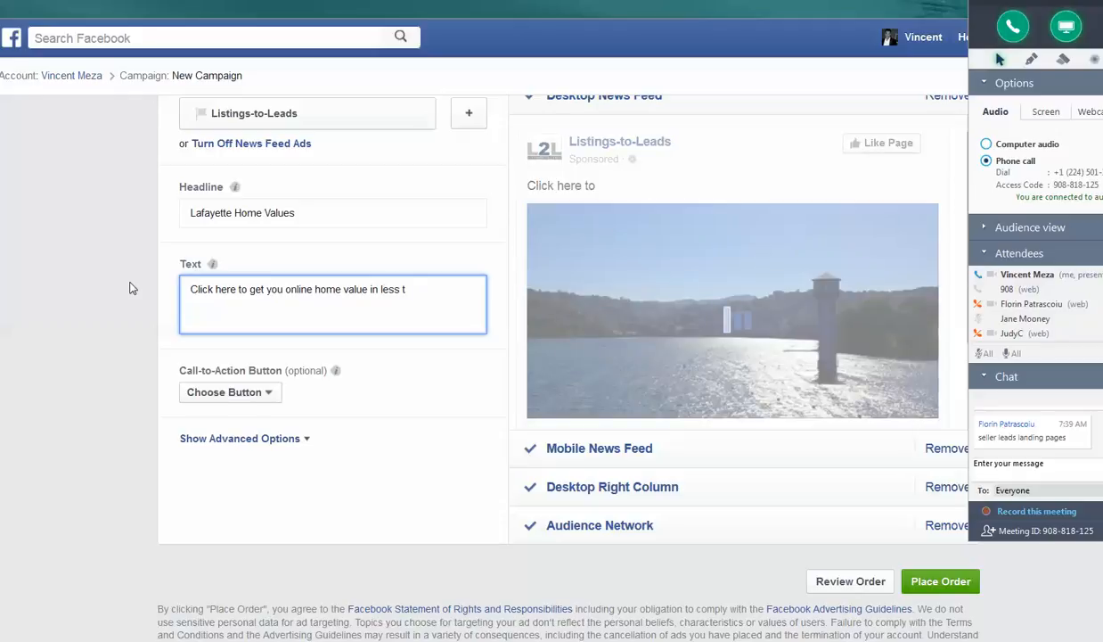
type("han 15 seconds")
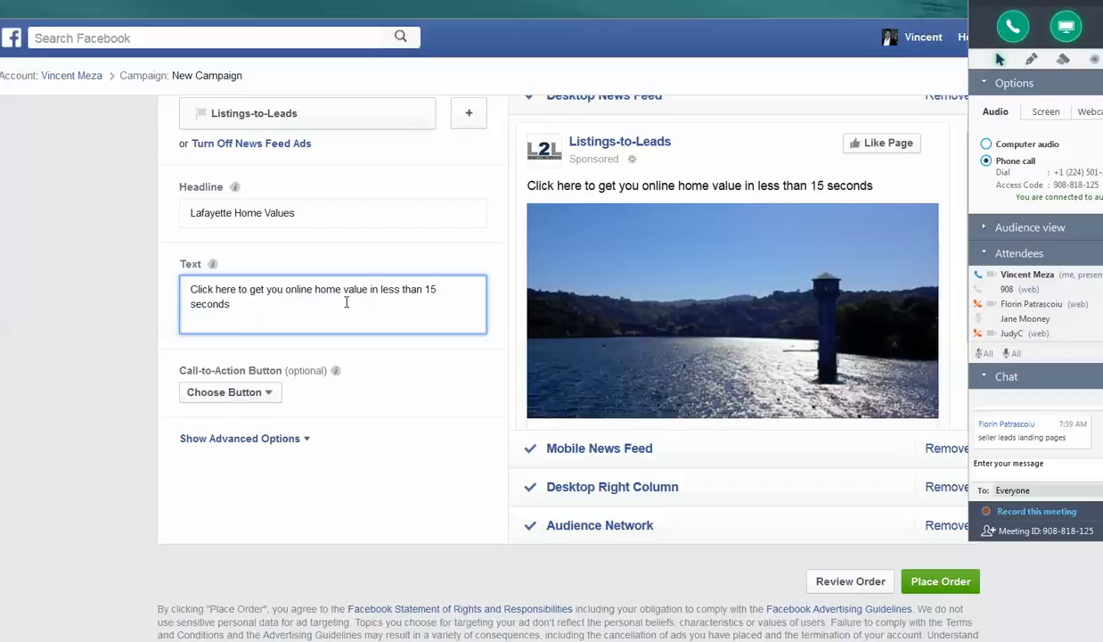
- Remove the Mobile News Feed and Desktop Right Column placements and set the ad's call-to-action to Learn More
left_click(951, 459)
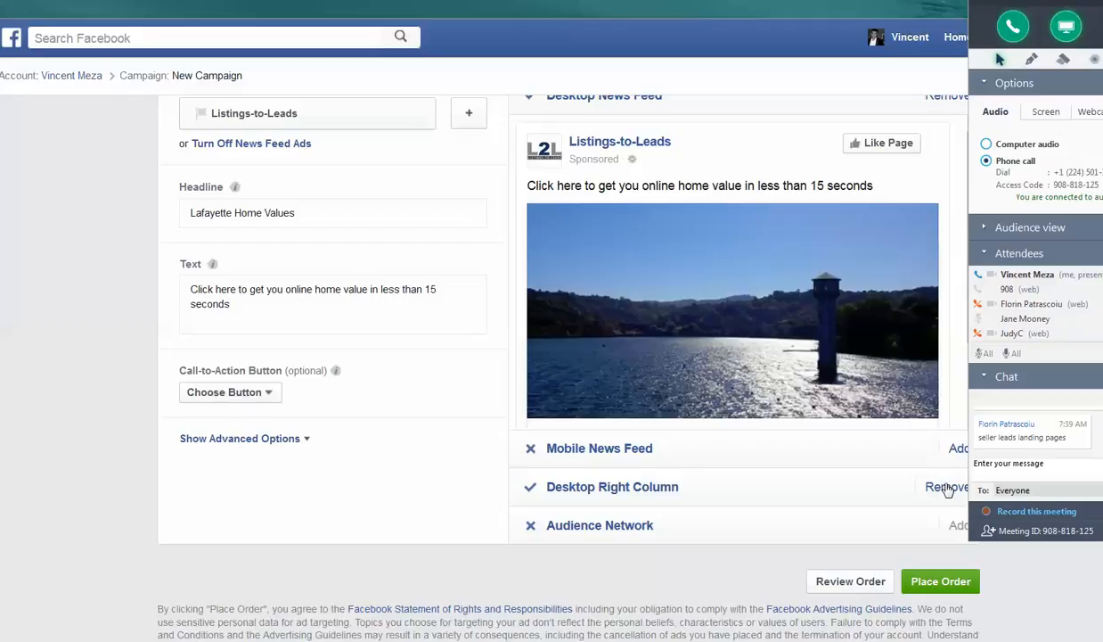
left_click(947, 488)
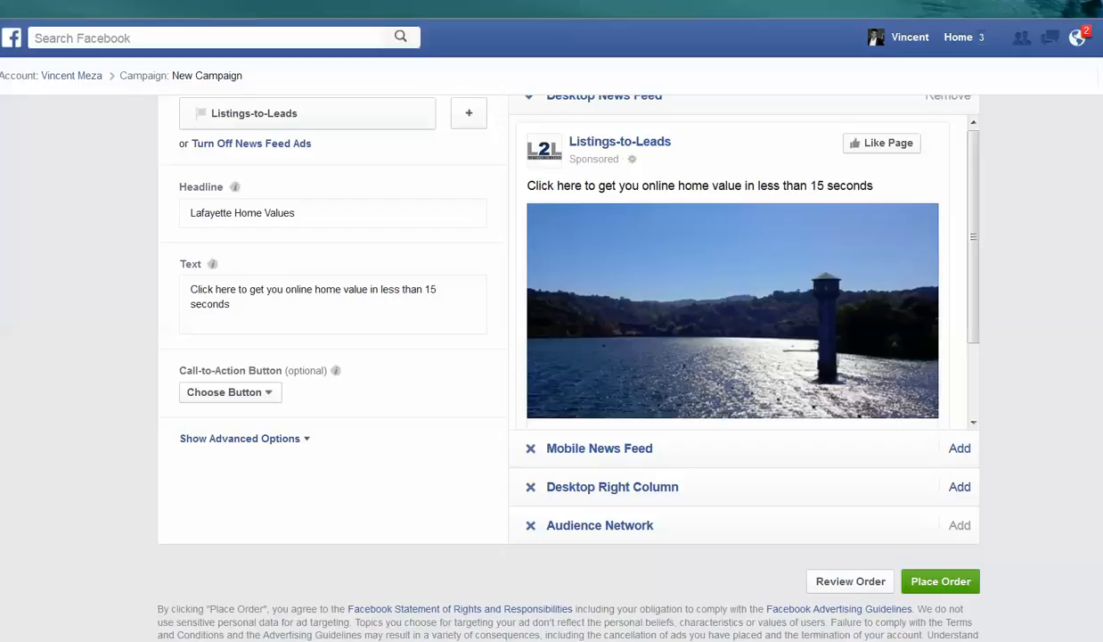
left_click(257, 398)
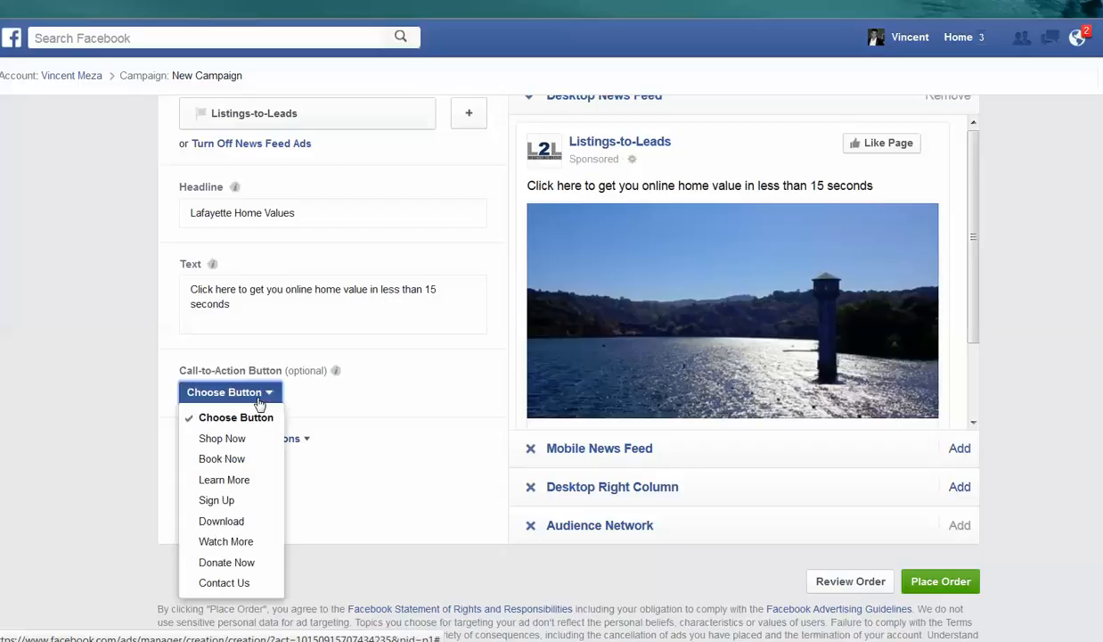
left_click(226, 481)
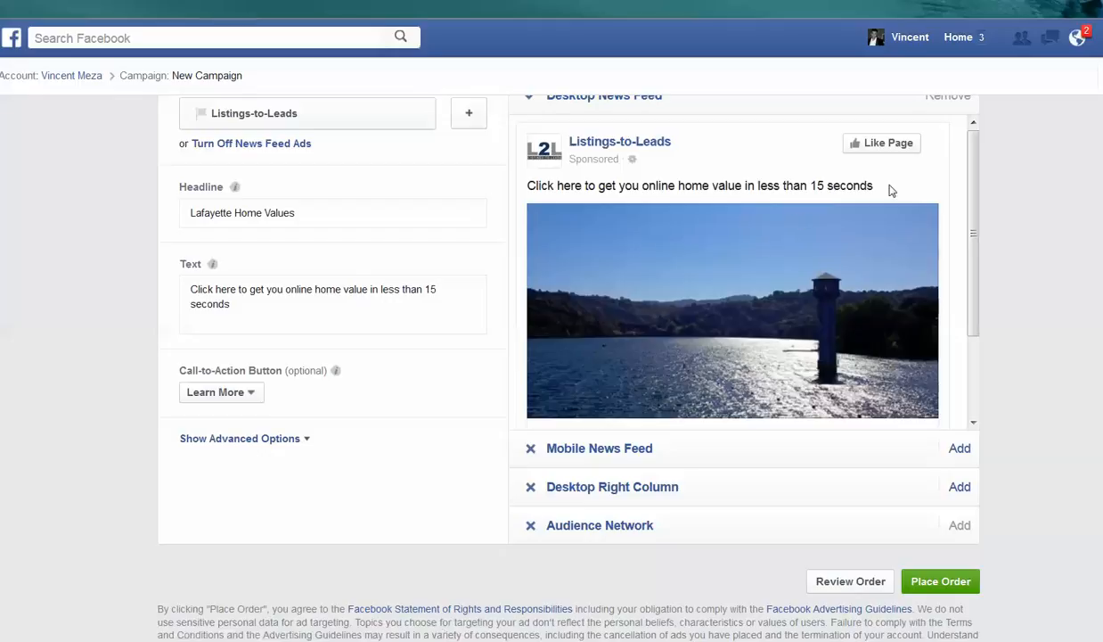
- Go back through the ad preview, creative, budget and schedule, and review the audience's location and demographic settings
left_click_drag(972, 185, 976, 187)
scroll(553, 357, "up", 5)
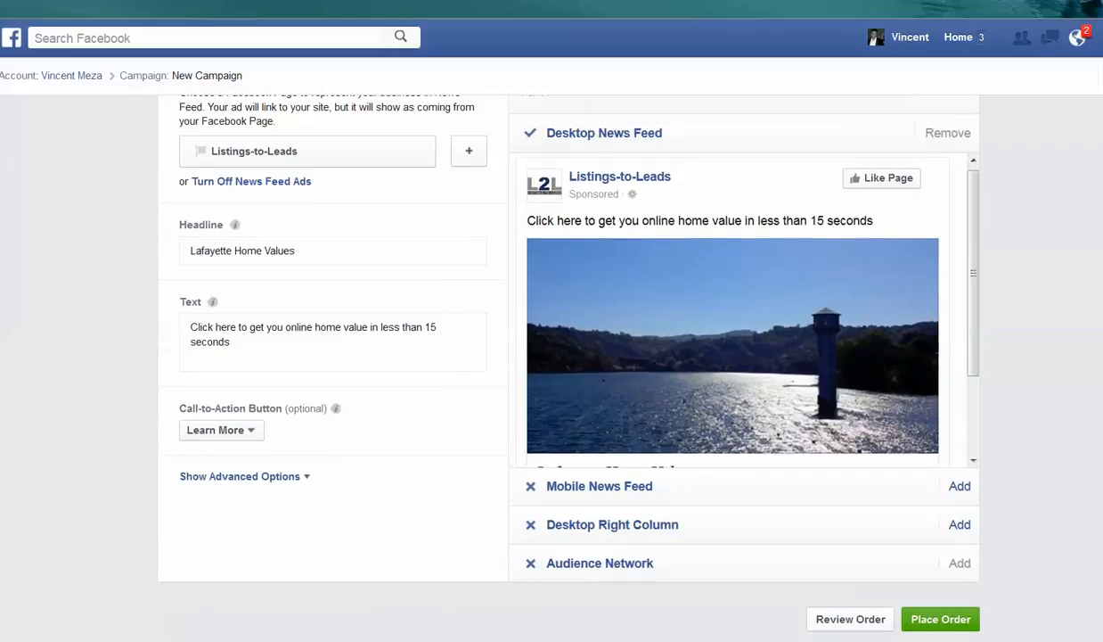
scroll(552, 357, "up", 6)
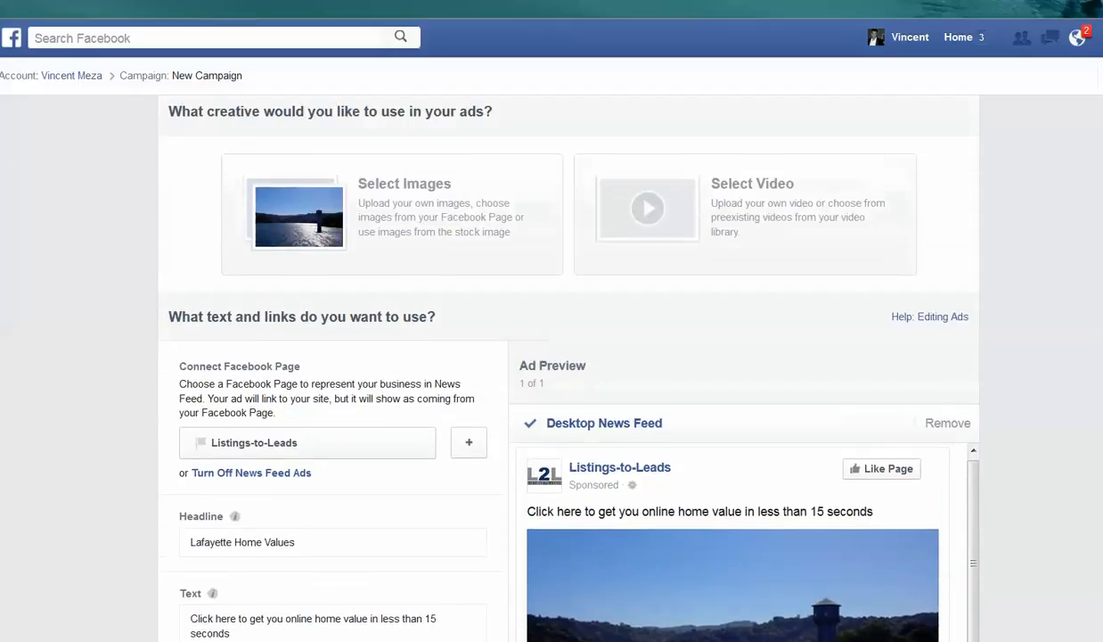
scroll(552, 357, "up", 10)
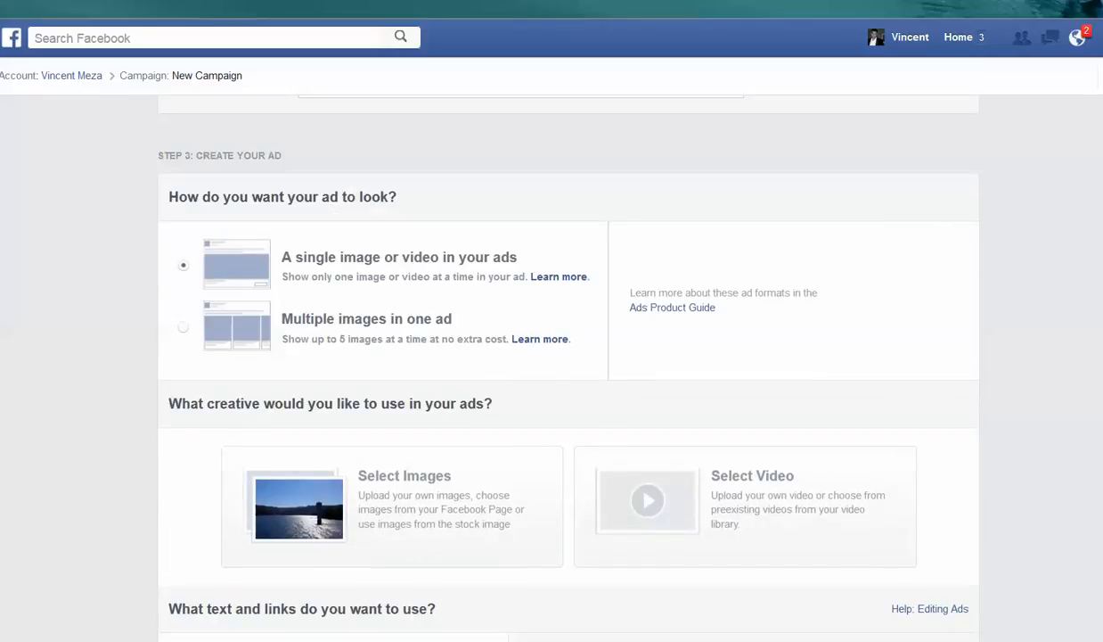
scroll(552, 357, "up", 6)
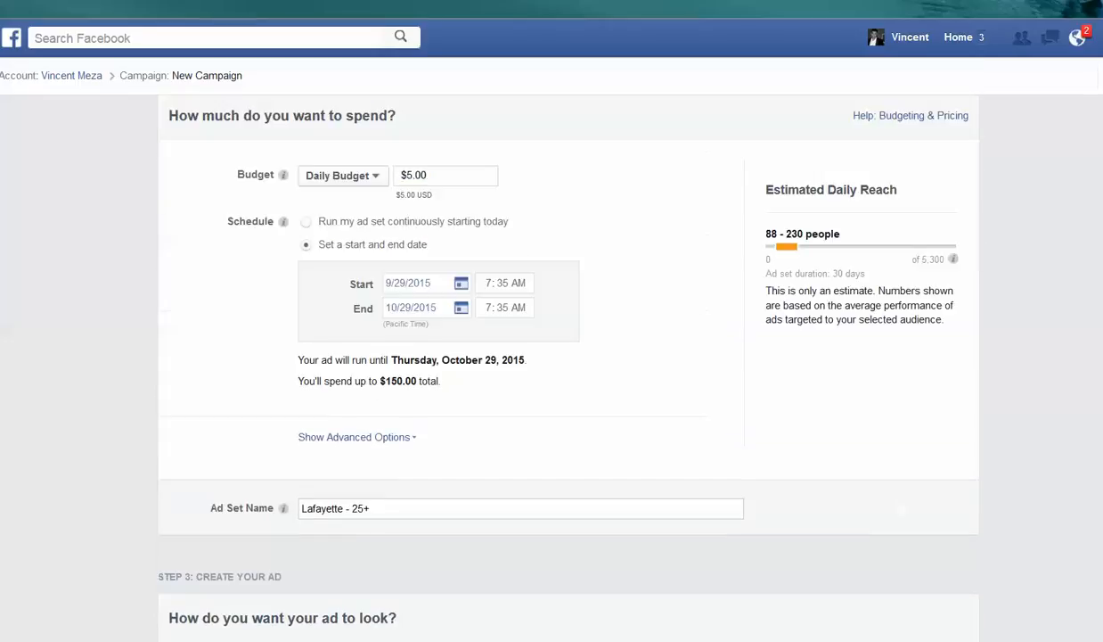
scroll(553, 357, "up", 3)
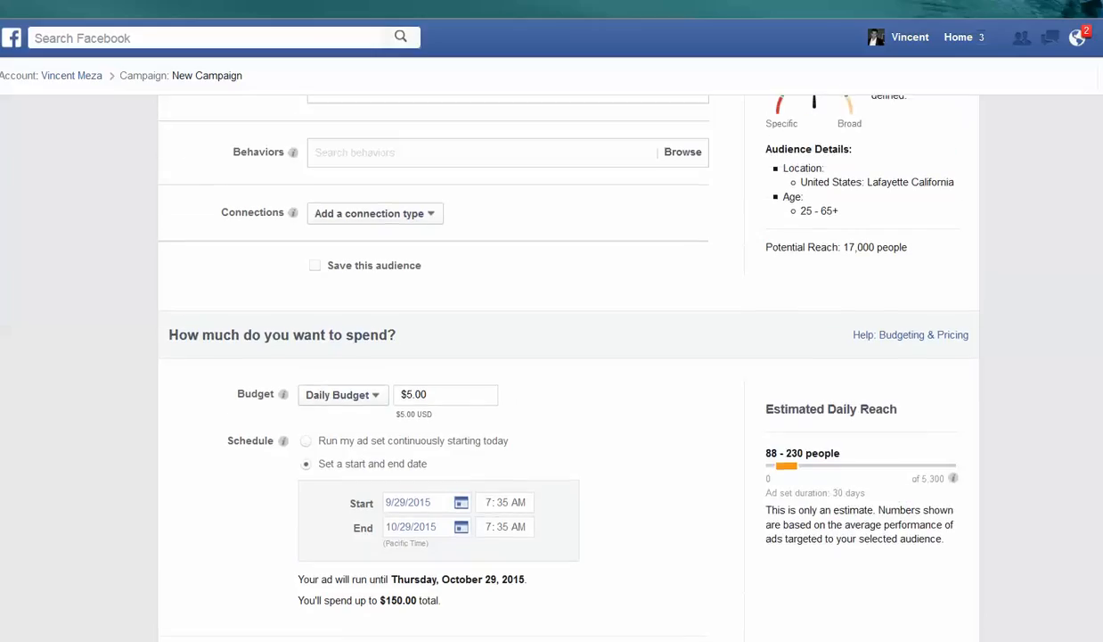
scroll(553, 357, "up", 4)
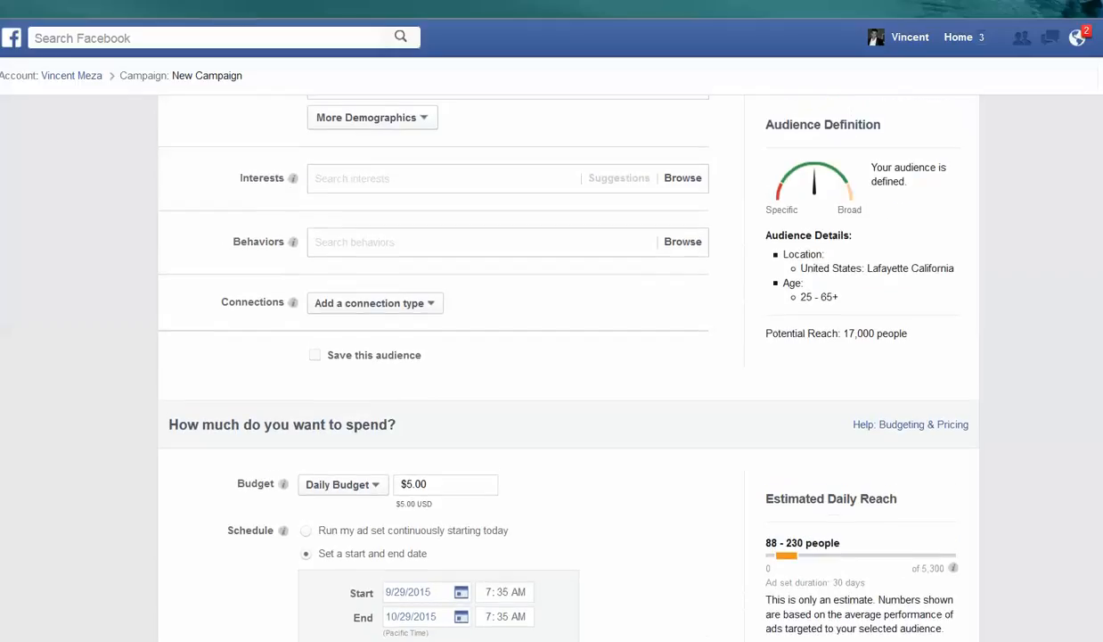
scroll(552, 357, "up", 2)
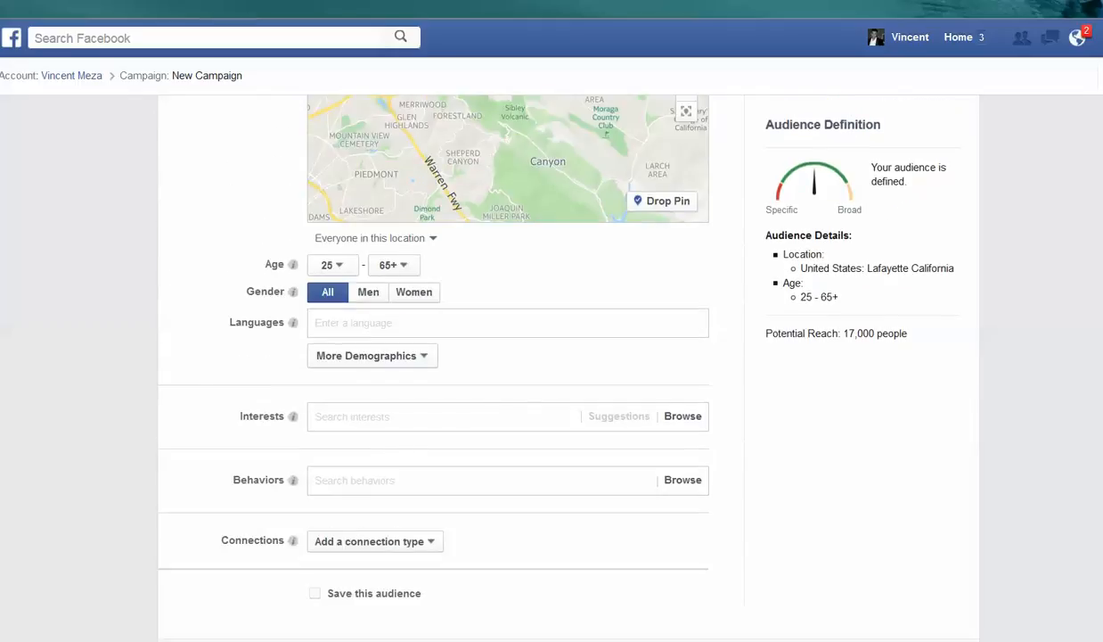
scroll(552, 356, "up", 5)
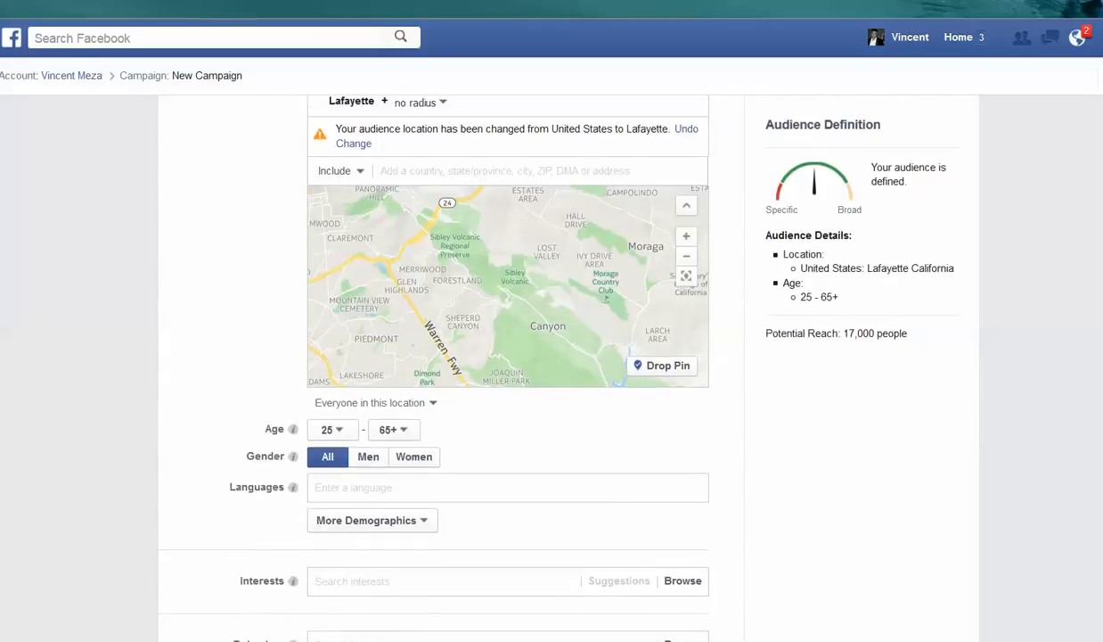
scroll(552, 357, "up", 1)
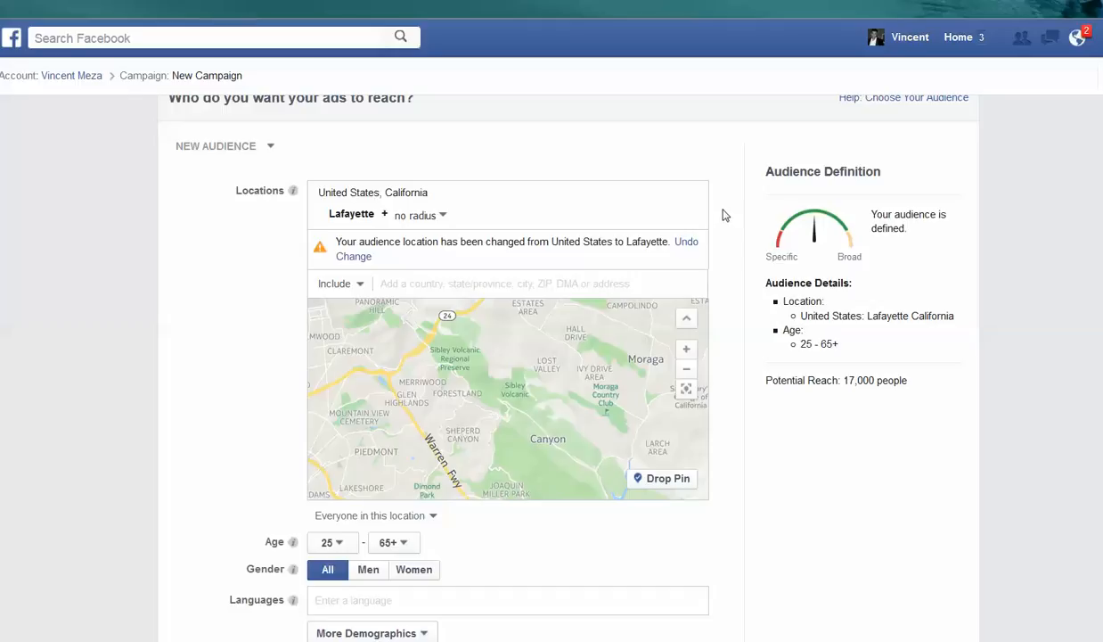
scroll(898, 298, "down", 3)
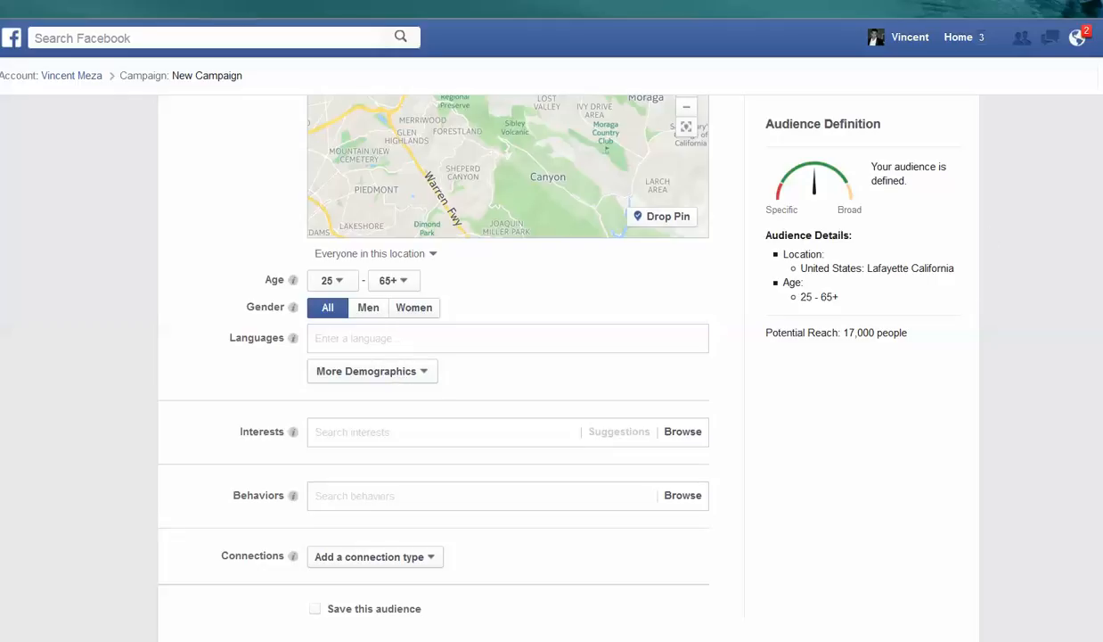
scroll(551, 357, "up", 5)
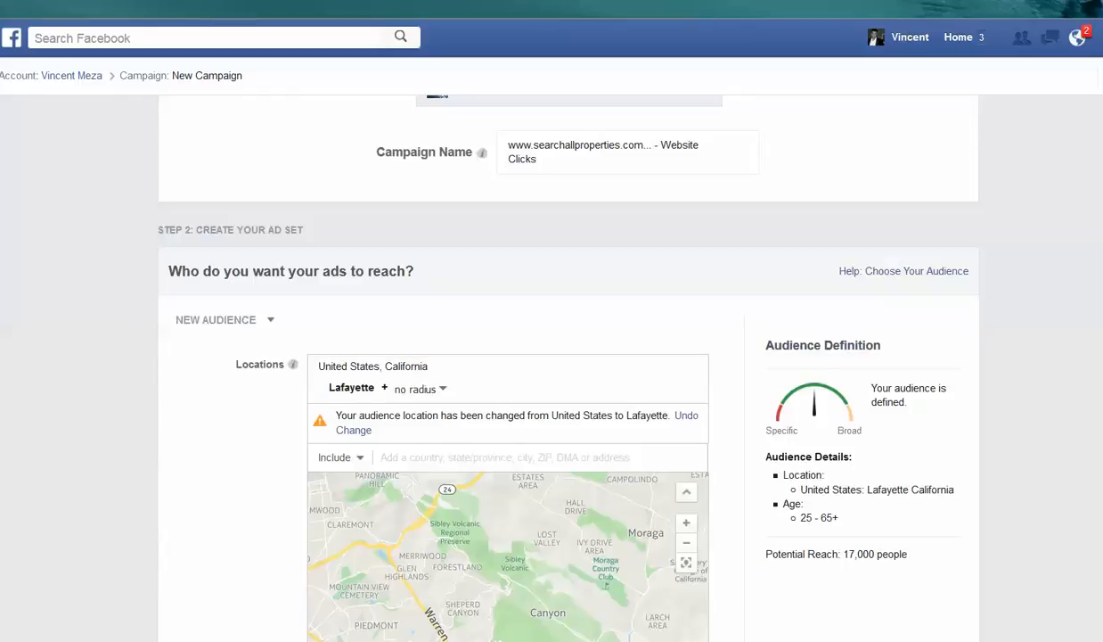
scroll(573, 181, "down", 4)
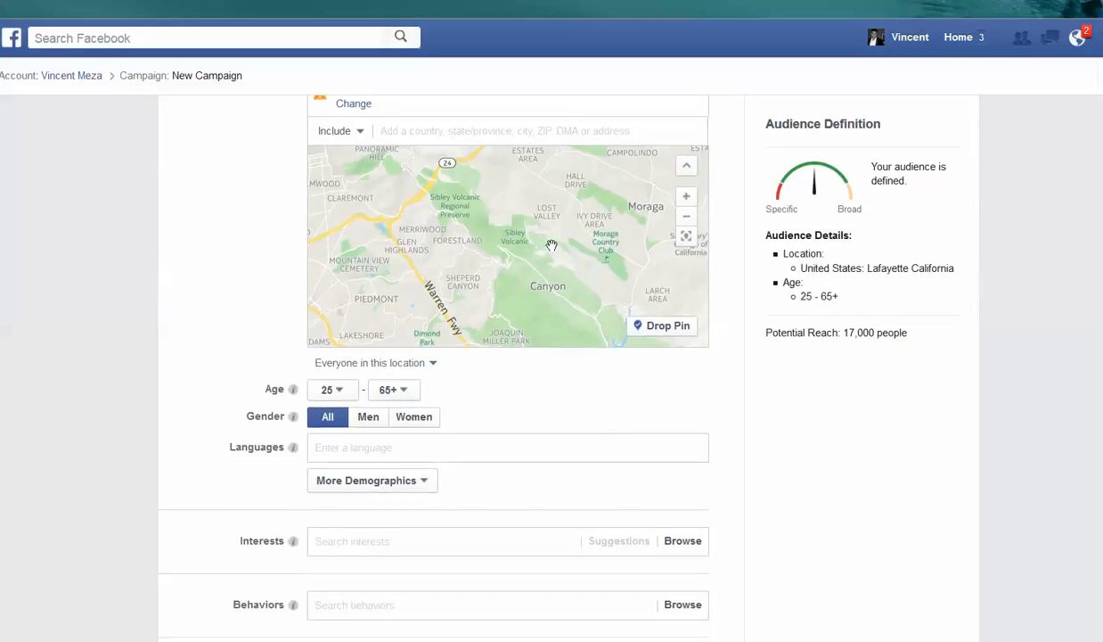
- Centre the audience map on Lafayette and set the location's targeting radius to 10 miles
left_click_drag(533, 243, 554, 295)
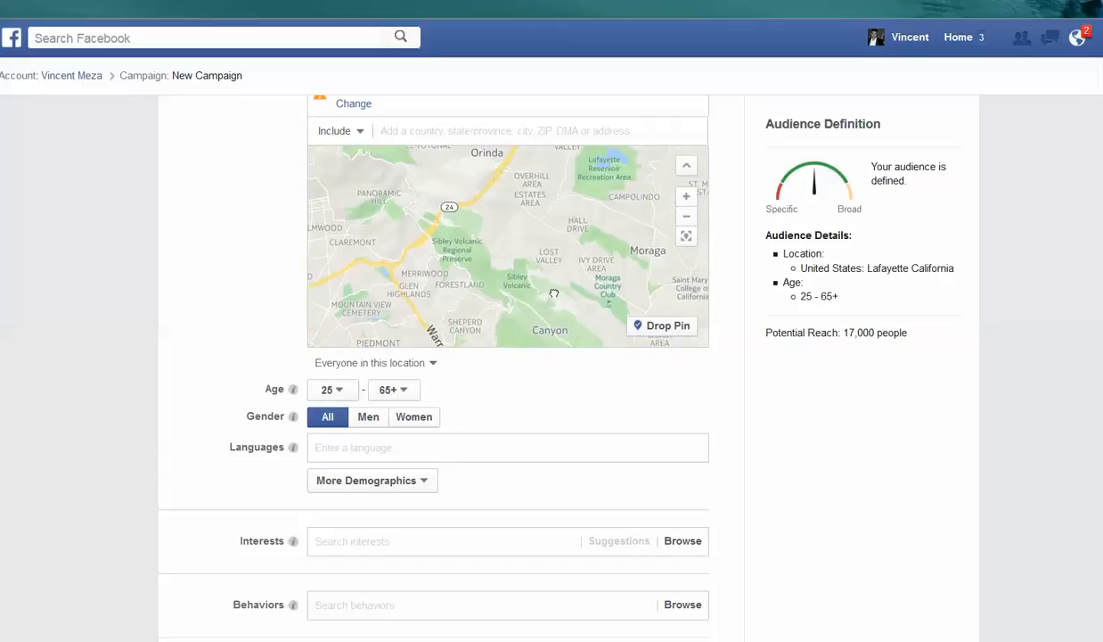
left_click_drag(558, 200, 554, 293)
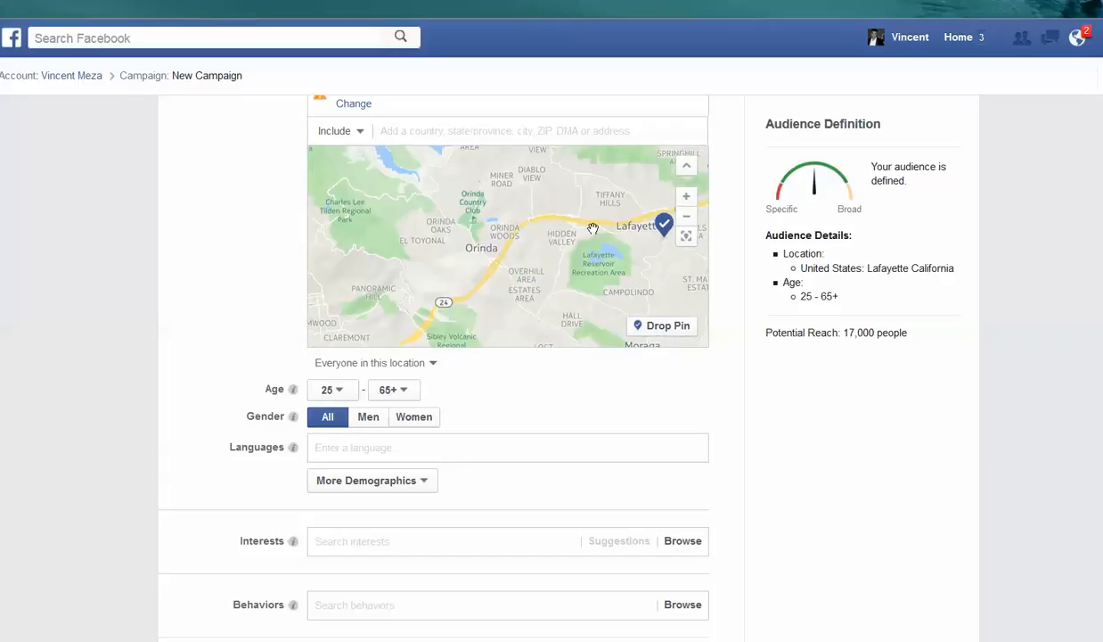
left_click_drag(539, 247, 401, 265)
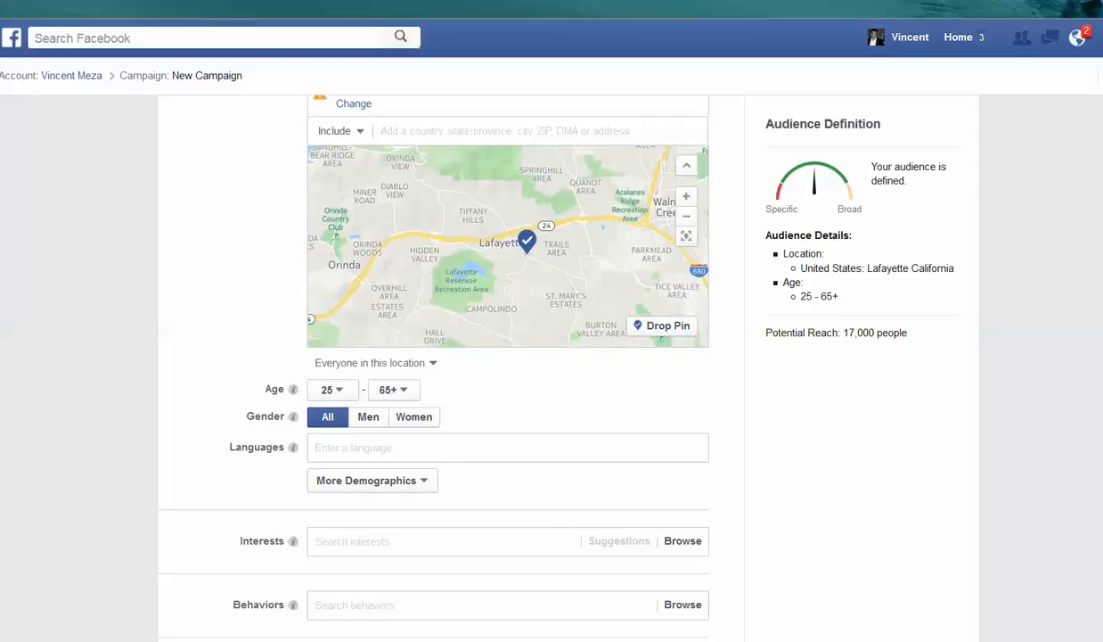
scroll(1070, 141, "up", 2)
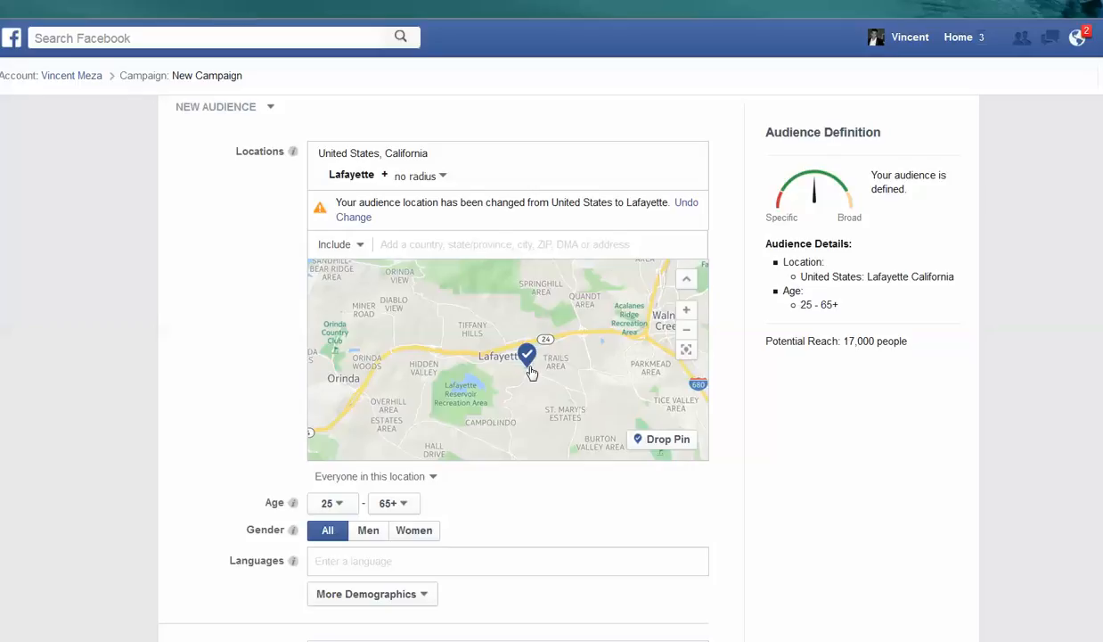
left_click(446, 178)
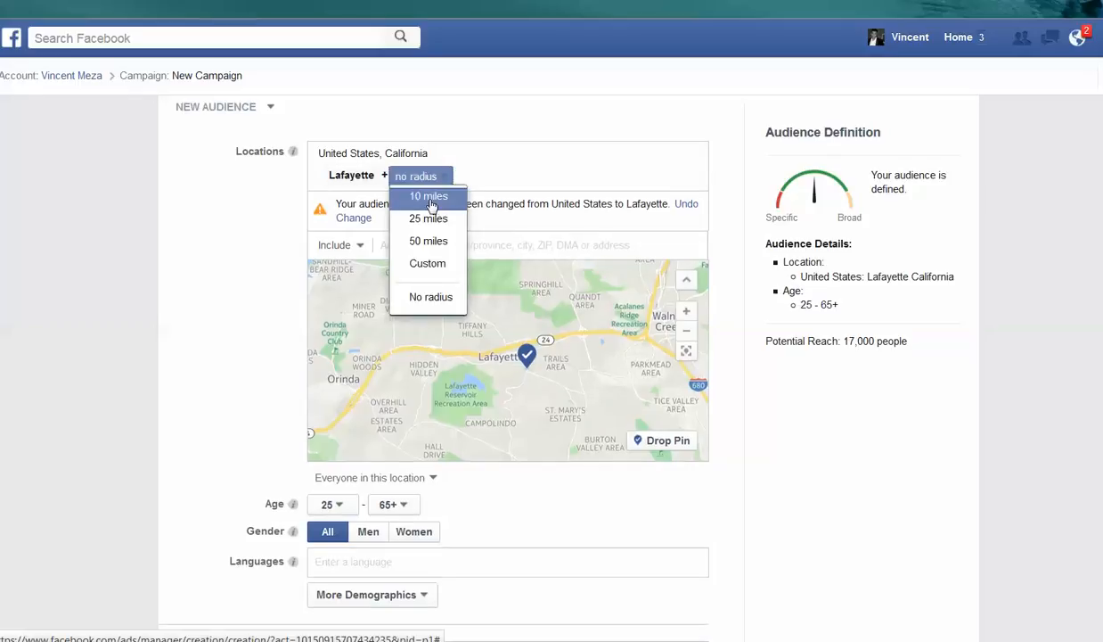
left_click(430, 198)
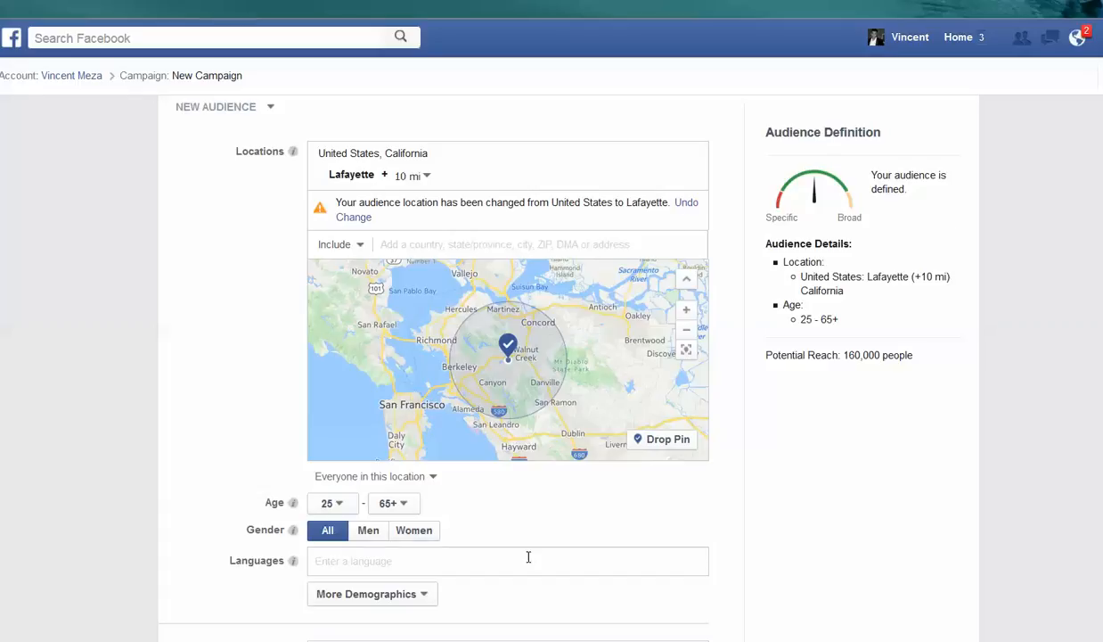
mouse_move(369, 641)
left_click(369, 574)
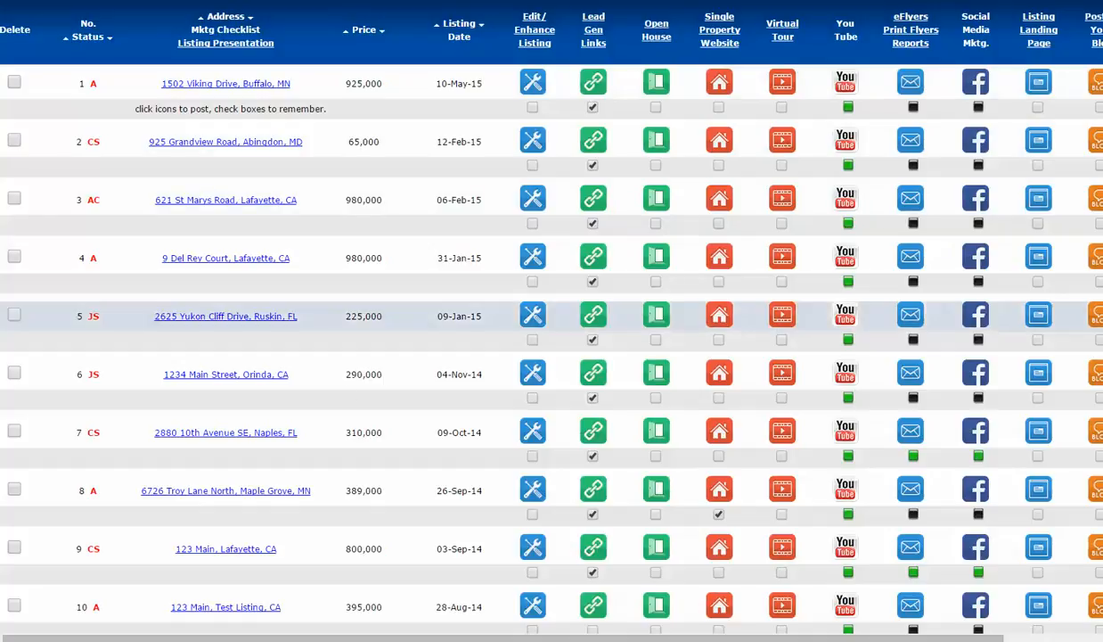
left_click(194, 637)
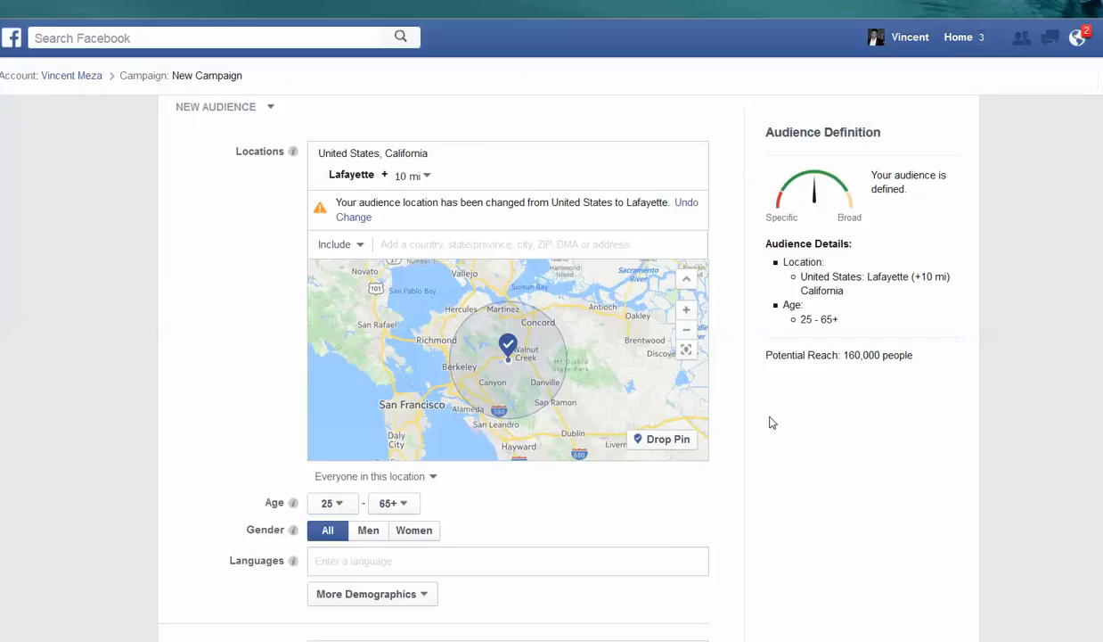
- Review the audience details, daily budget, estimated daily reach and schedule, and the ad's text and links
scroll(762, 277, "down", 1)
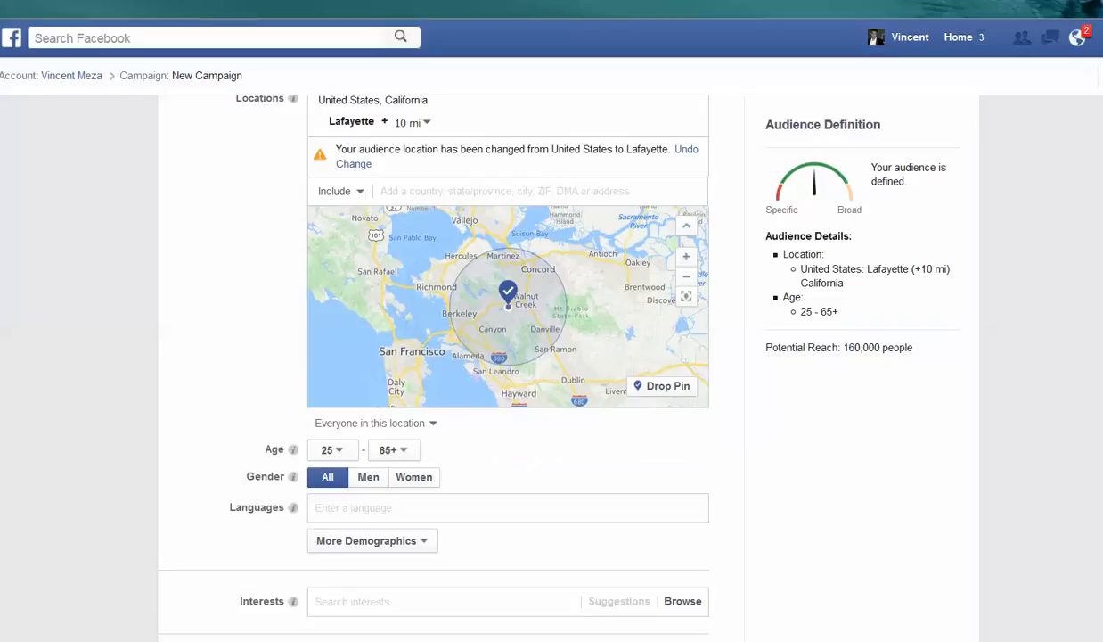
scroll(699, 323, "down", 3)
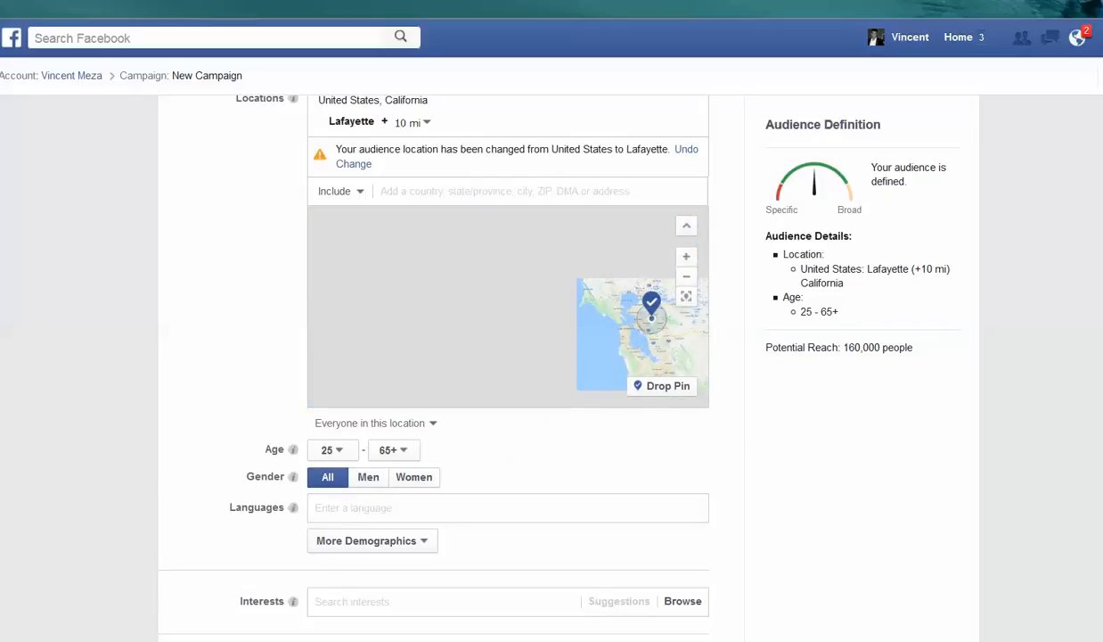
scroll(508, 356, "down", 6)
scroll(743, 295, "down", 5)
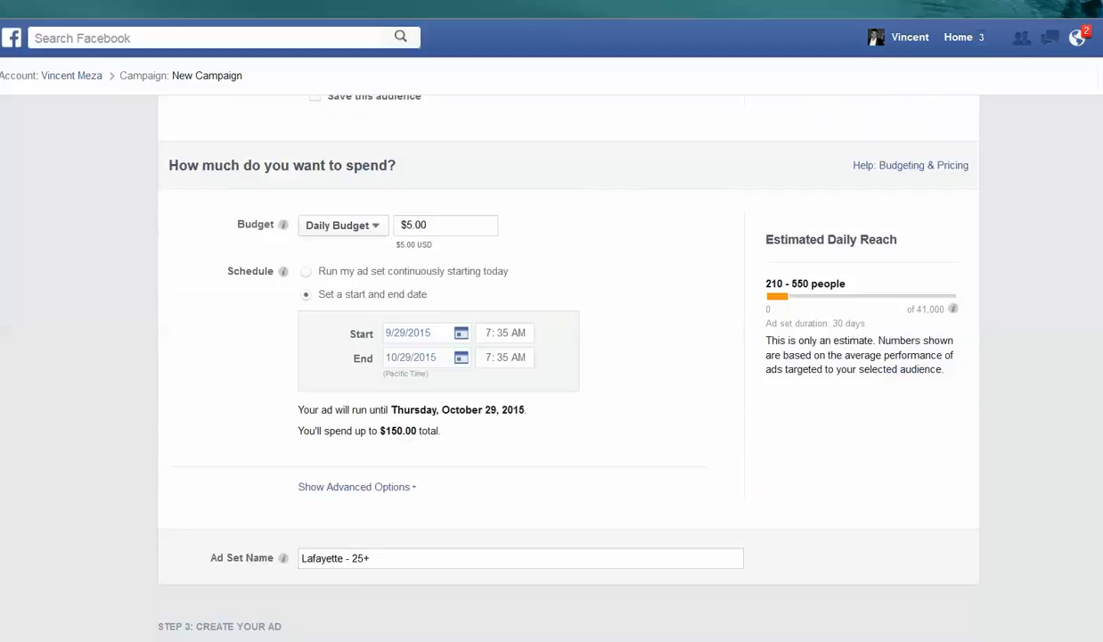
scroll(743, 295, "up", 1)
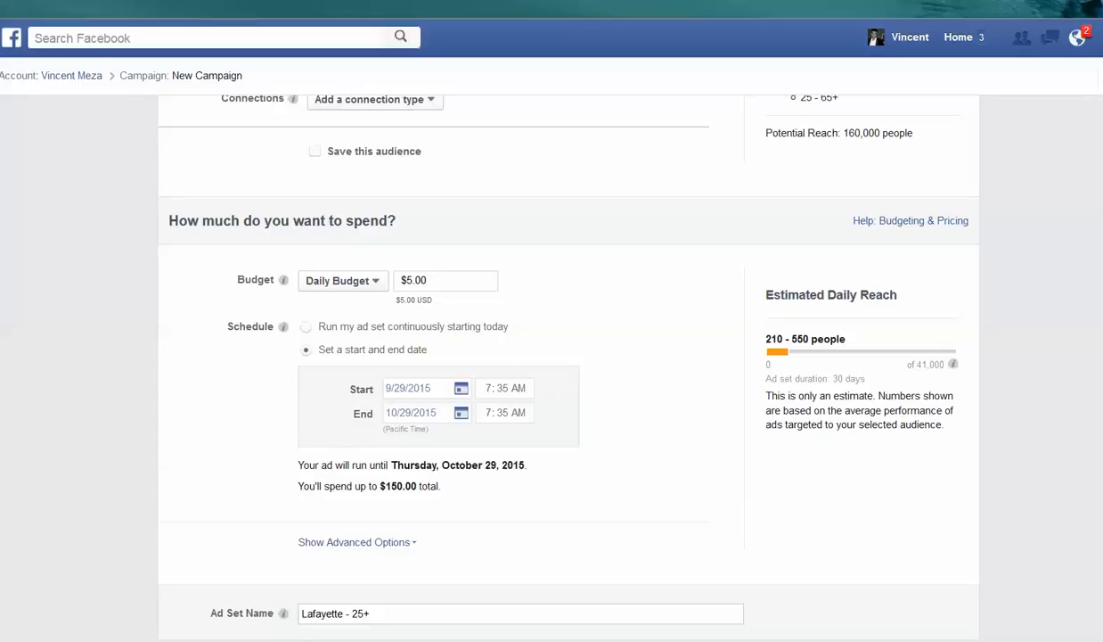
scroll(551, 357, "down", 12)
scroll(552, 357, "down", 2)
scroll(552, 356, "up", 1)
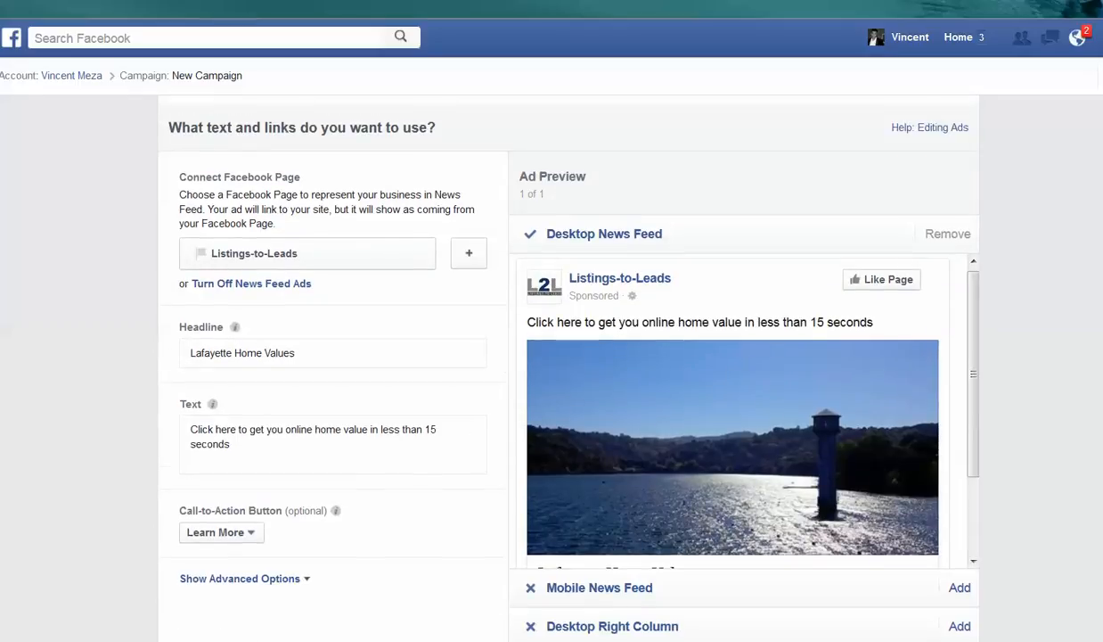
- Review the ad's call-to-action and placement options, and switch to the Listings-to-Leads listings table
scroll(553, 356, "down", 3)
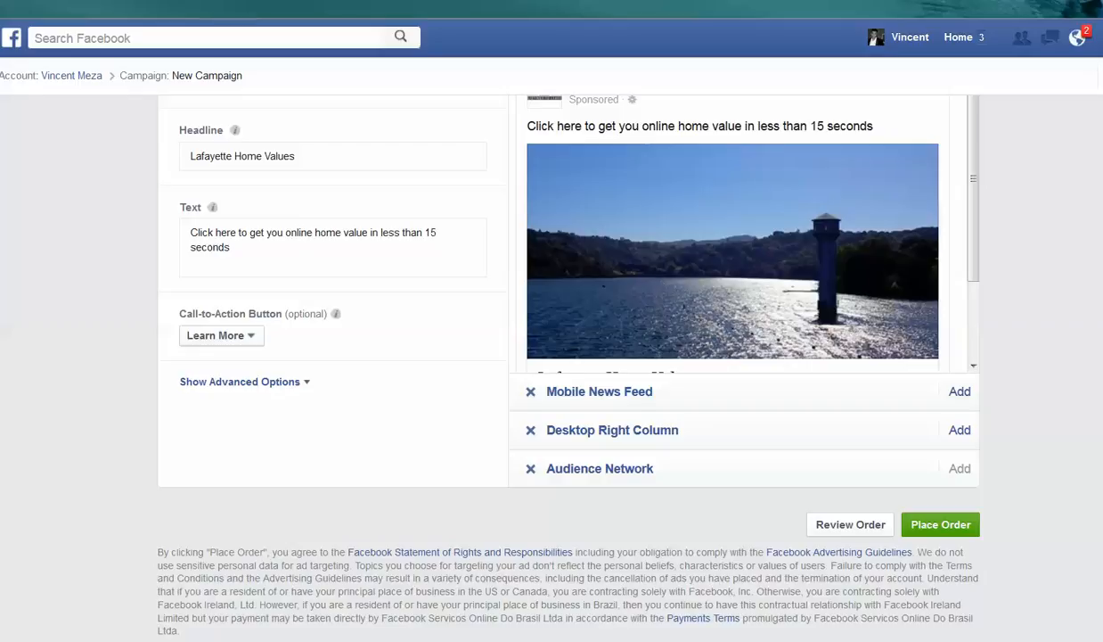
mouse_move(194, 640)
left_click(369, 640)
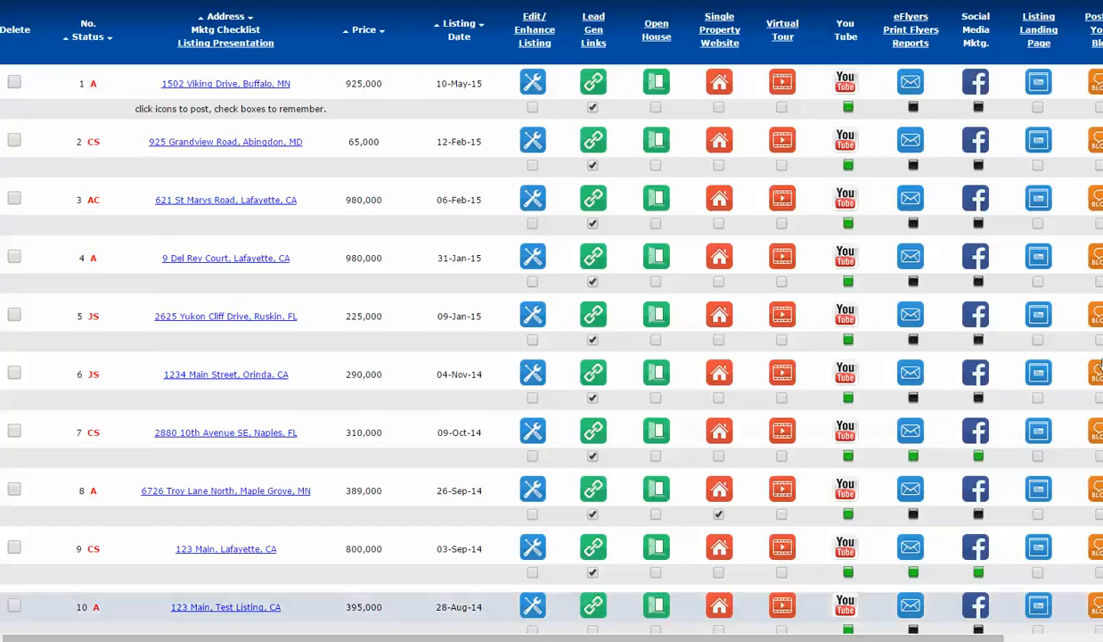
scroll(552, 356, "up", 2)
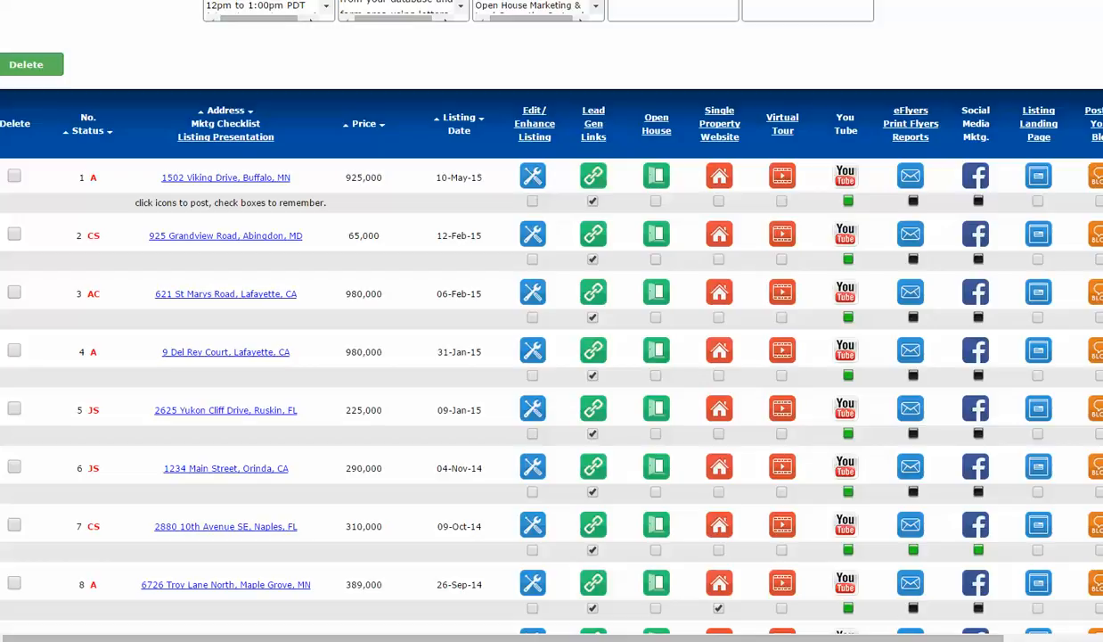
- Bring up the GoToMeeting control panel and look through the list of attendees
left_click(1099, 303)
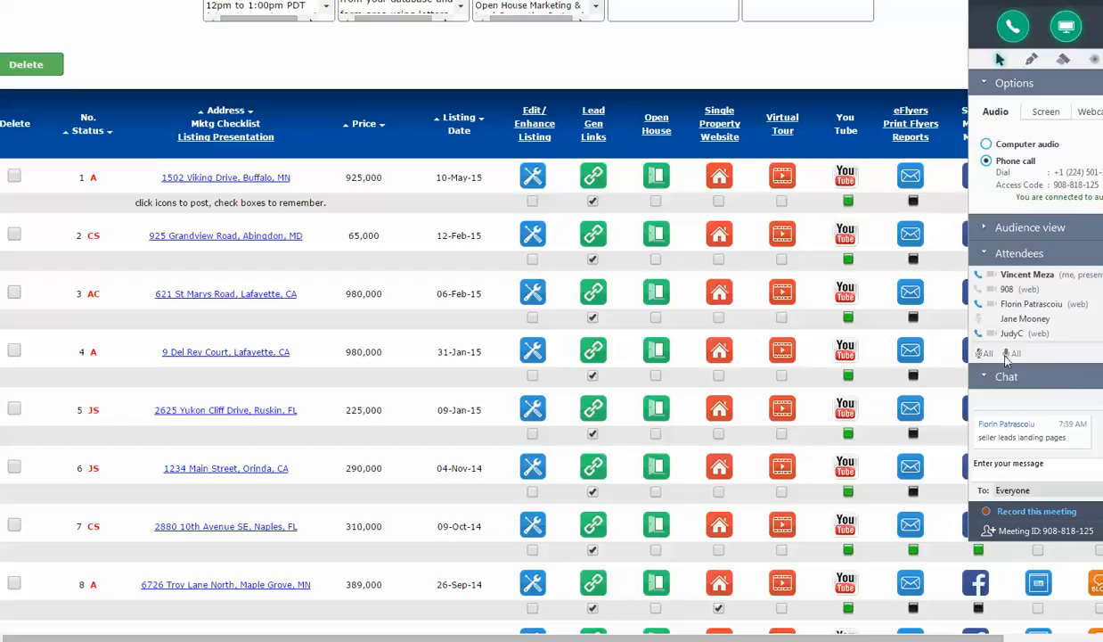
scroll(1036, 305, "down", 2)
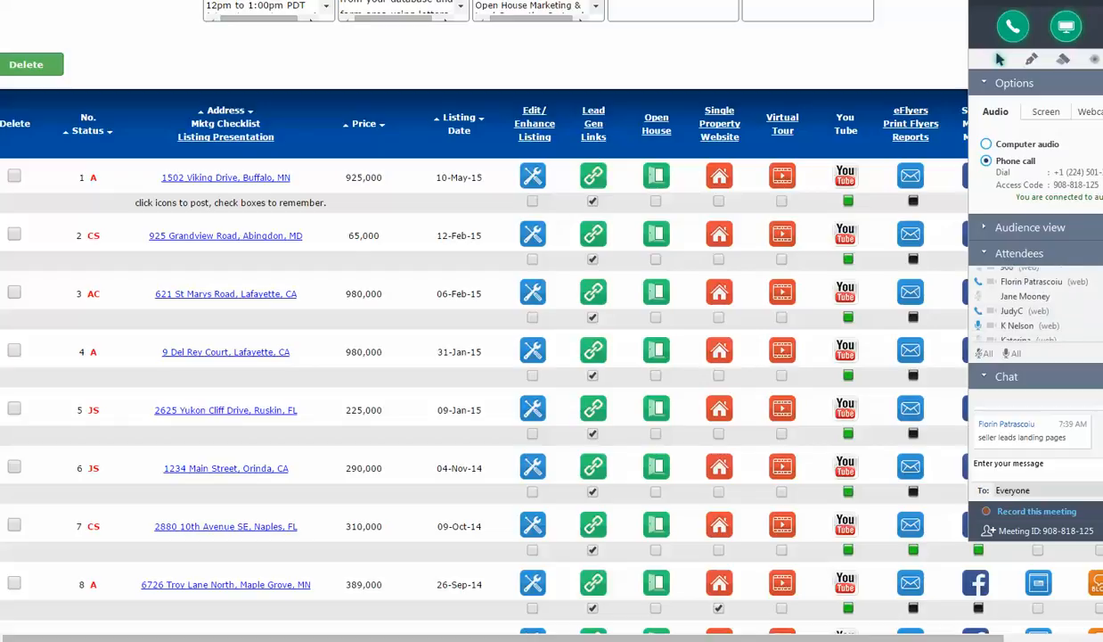
scroll(1036, 304, "down", 1)
scroll(1035, 305, "down", 1)
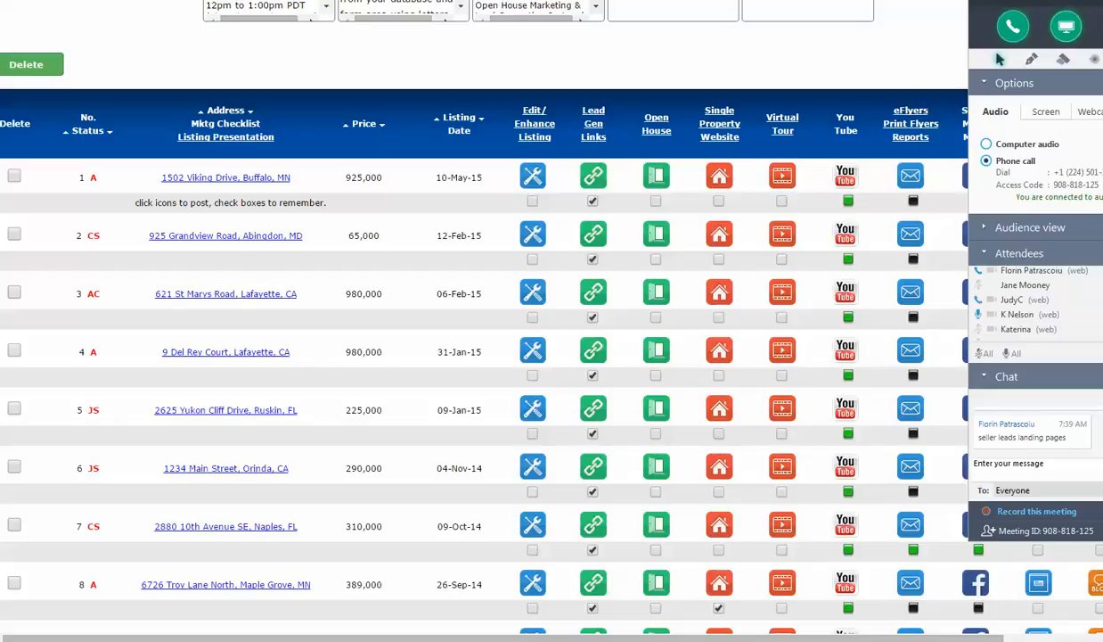
scroll(1035, 305, "down", 3)
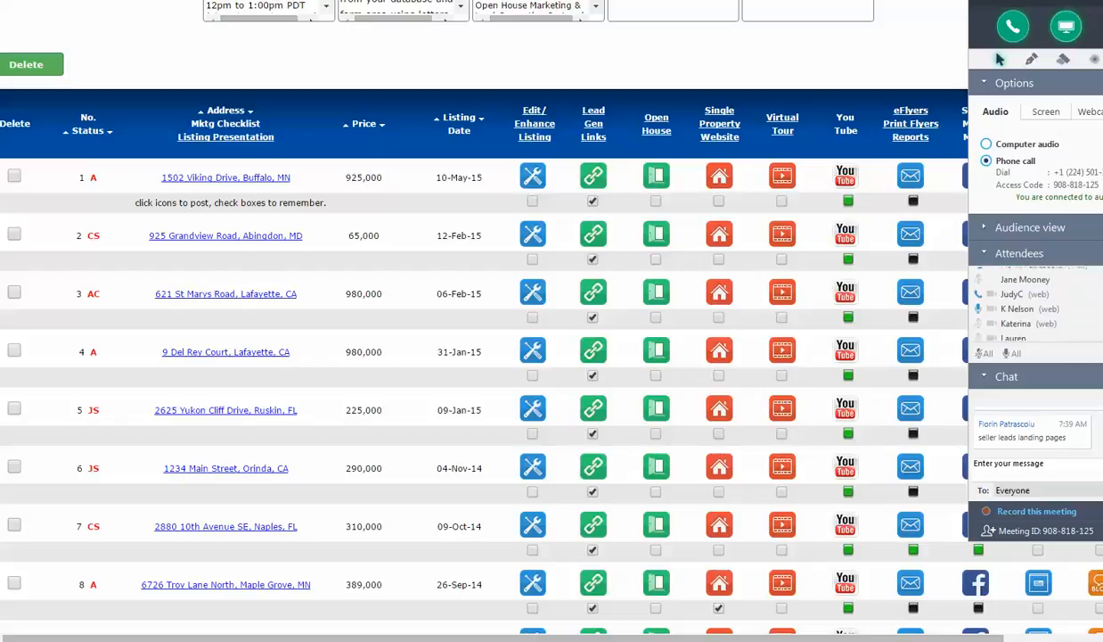
scroll(1036, 305, "down", 1)
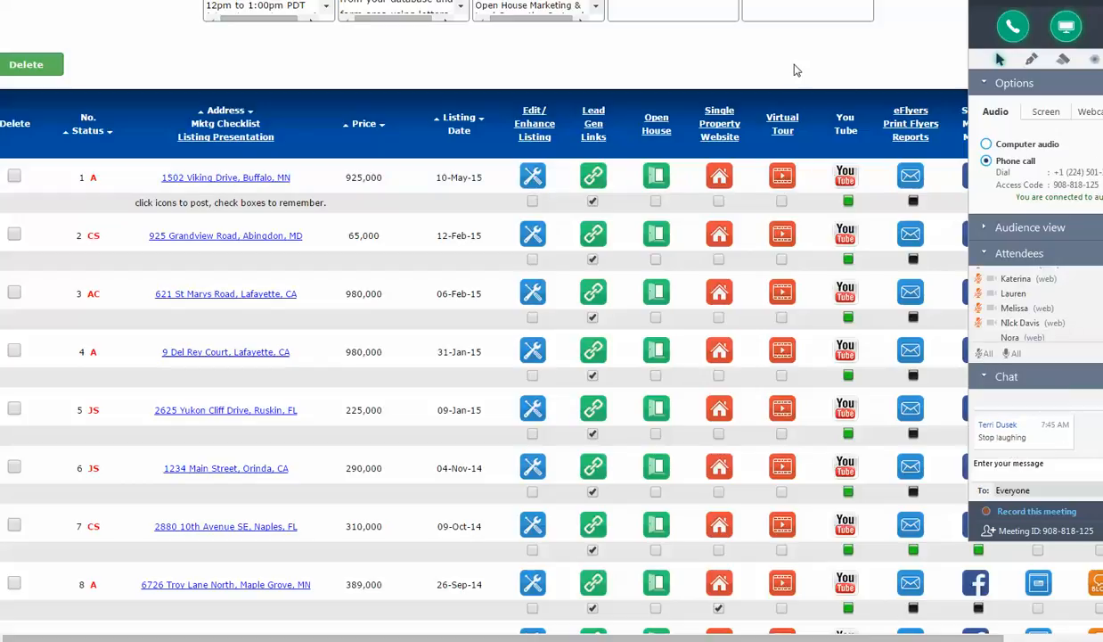
- Open the Listings-to-Leads landing page dashboard and create a landing page series for the farm area Tampa
scroll(288, 132, "up", 4)
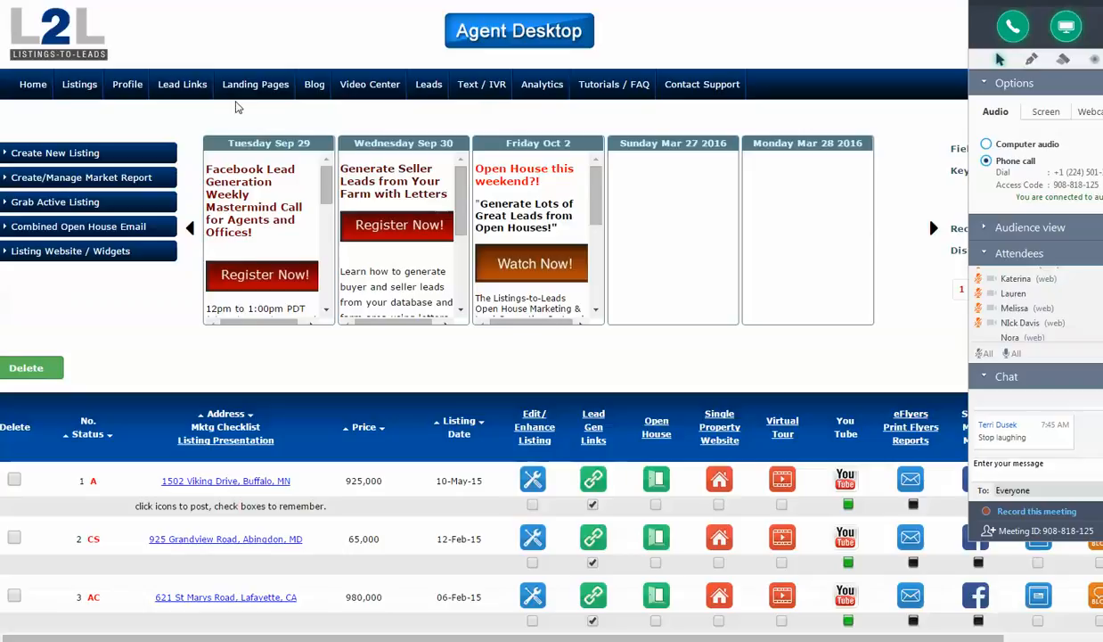
left_click(254, 88)
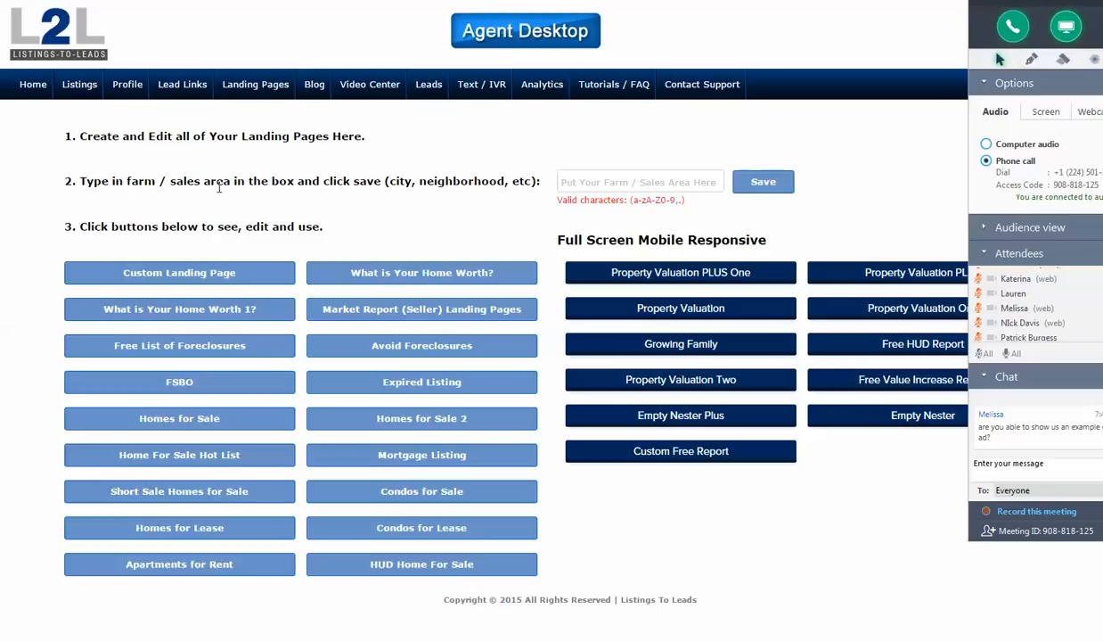
left_click(624, 179)
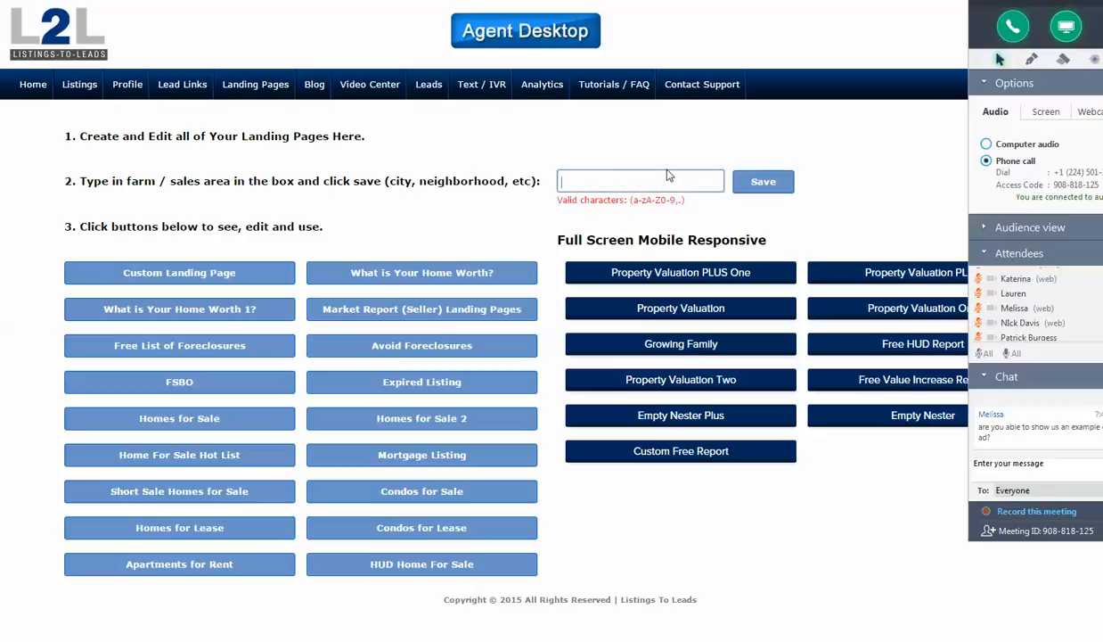
type("Tampa")
left_click(759, 185)
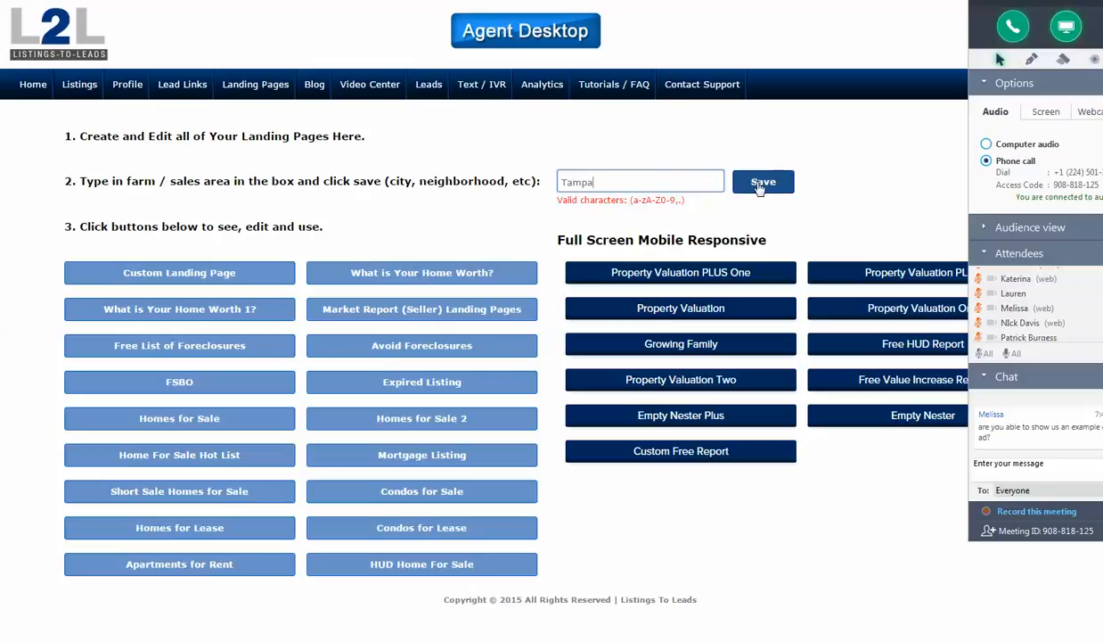
left_click(760, 186)
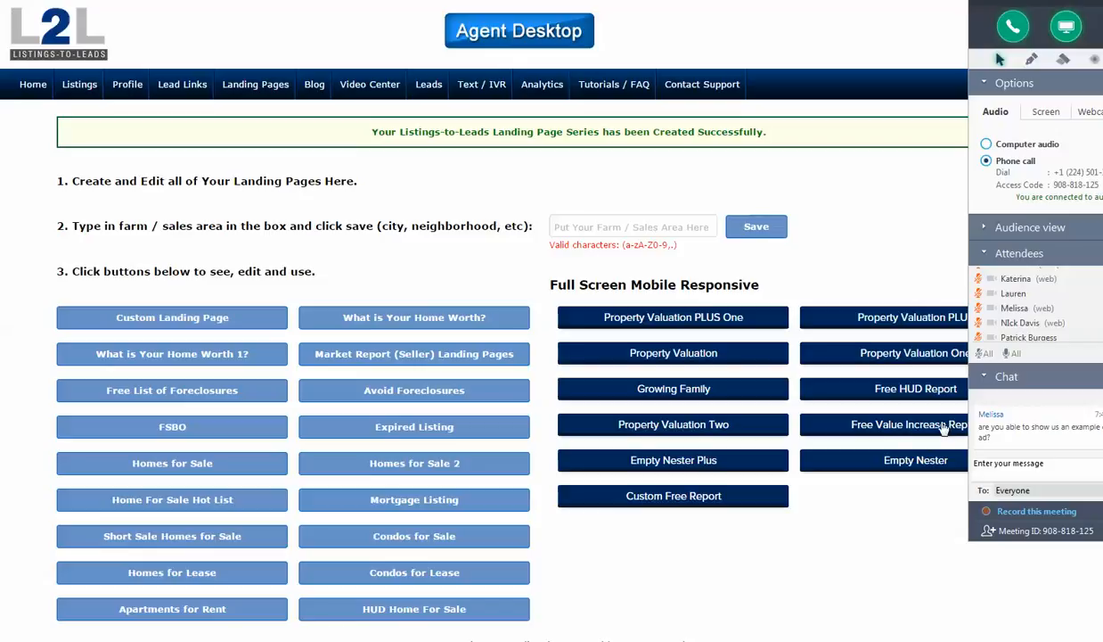
- Open the Property Valuation PLUS One pages and display the Tampa landing page
mouse_move(905, 329)
mouse_move(701, 328)
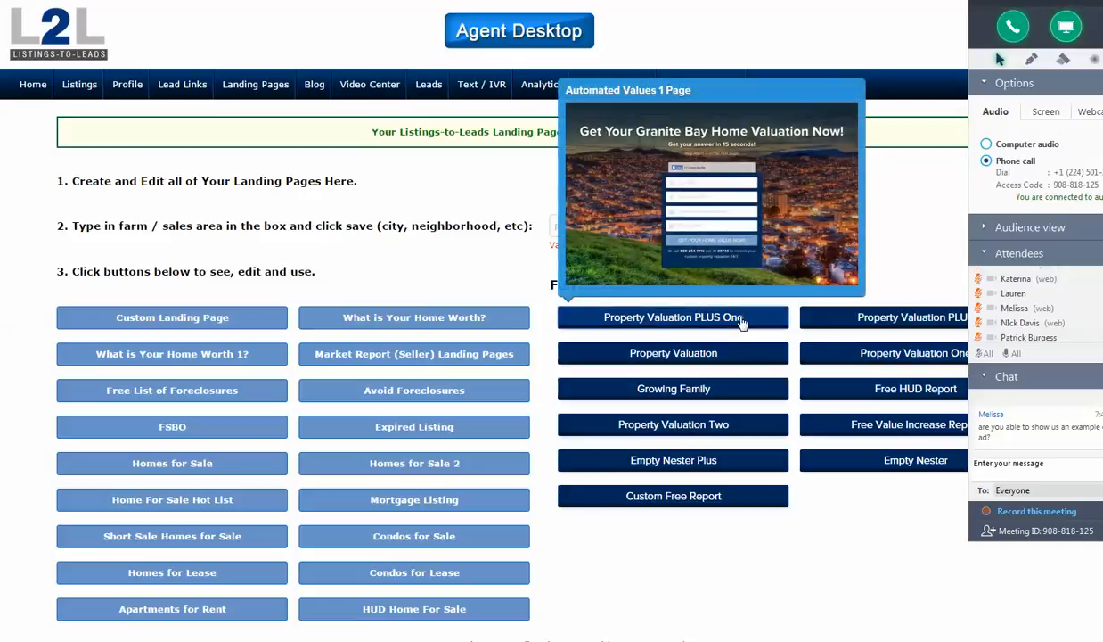
left_click(741, 319)
left_click(596, 456)
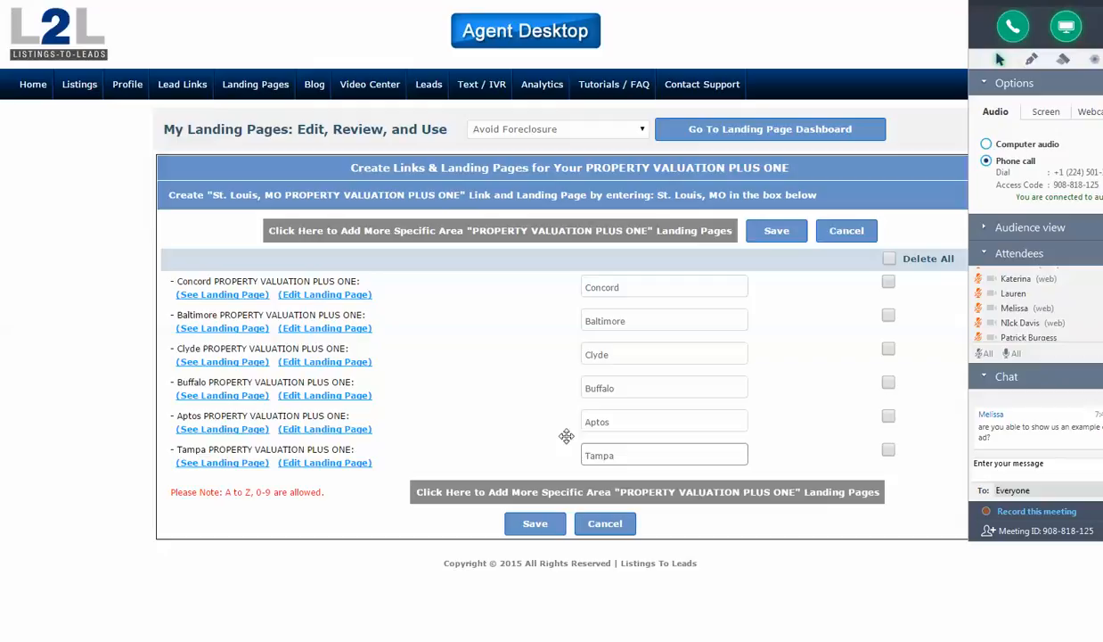
left_click(236, 469)
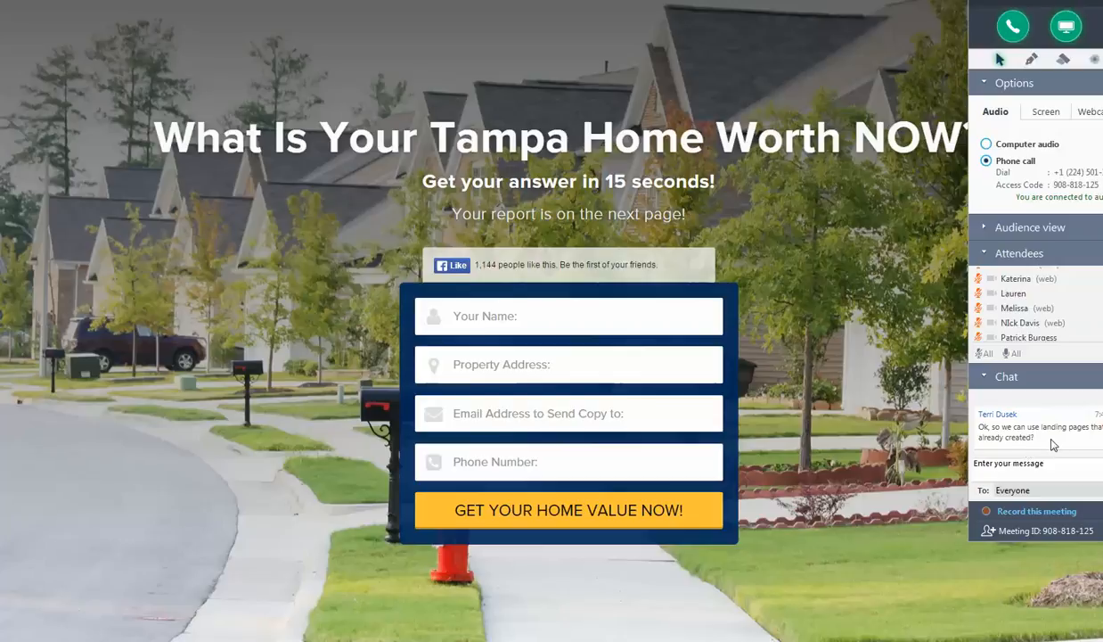
- Unmute all meeting attendees and dismiss the follow-this-home pop-up on the Maple Grove property site
left_click(1013, 358)
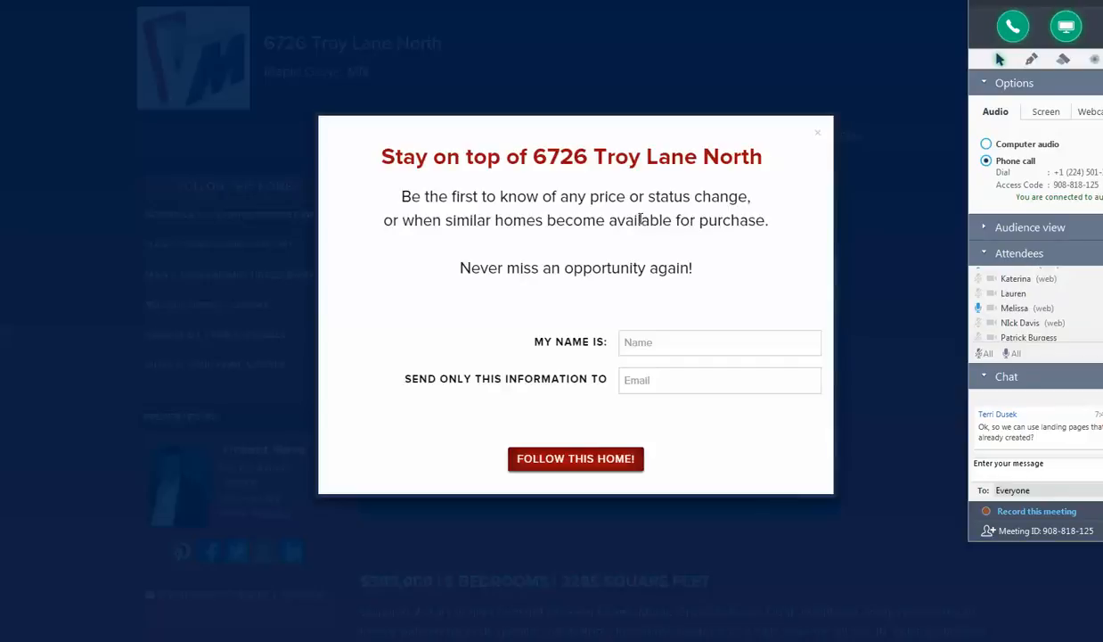
left_click(819, 137)
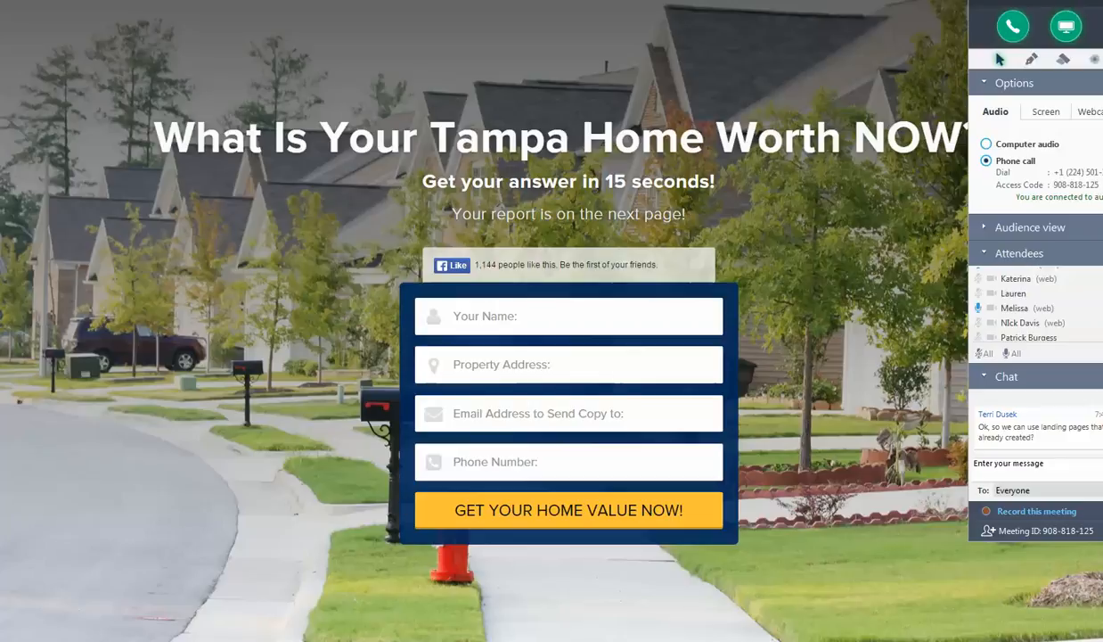
- Look over the Facebook ad draft, the Coming Soon in Naples landing page and the Maple Grove property site
left_click(188, 635)
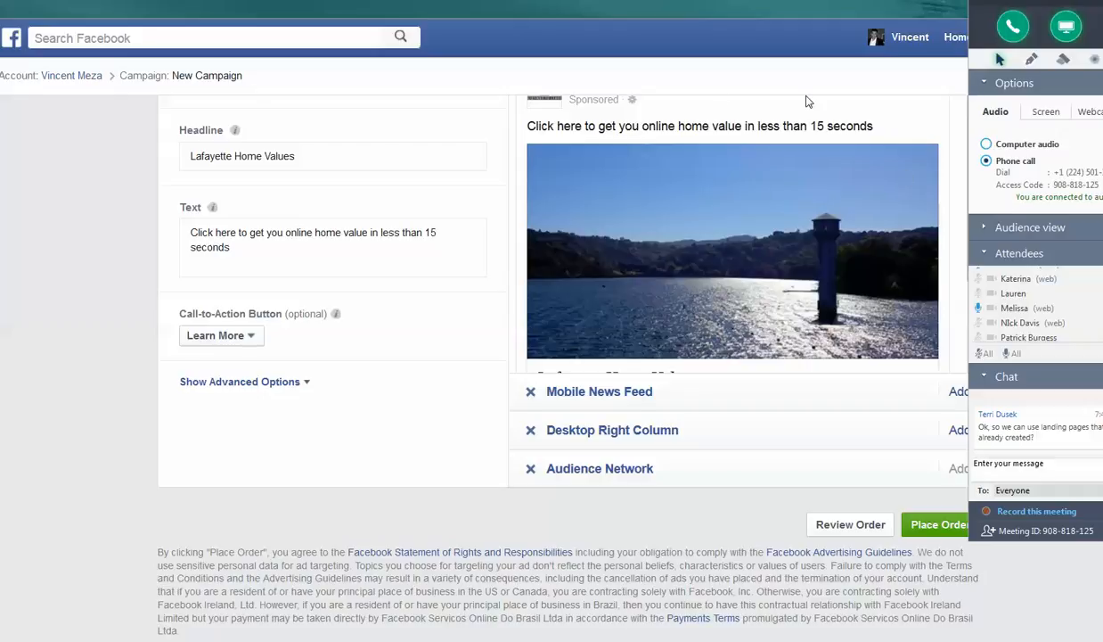
mouse_move(439, 640)
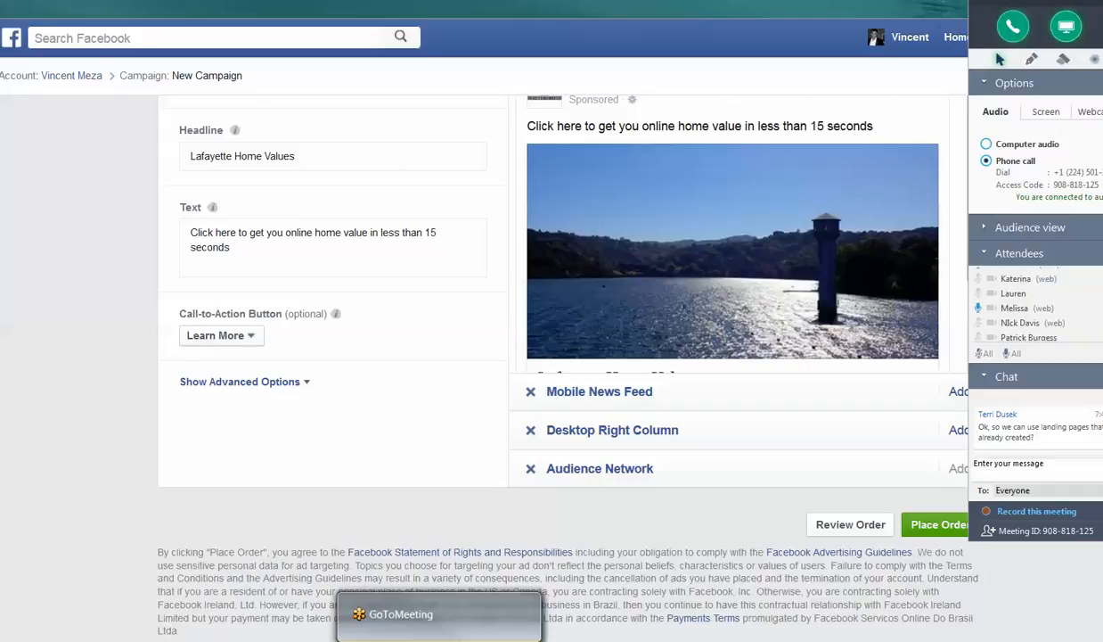
mouse_move(369, 641)
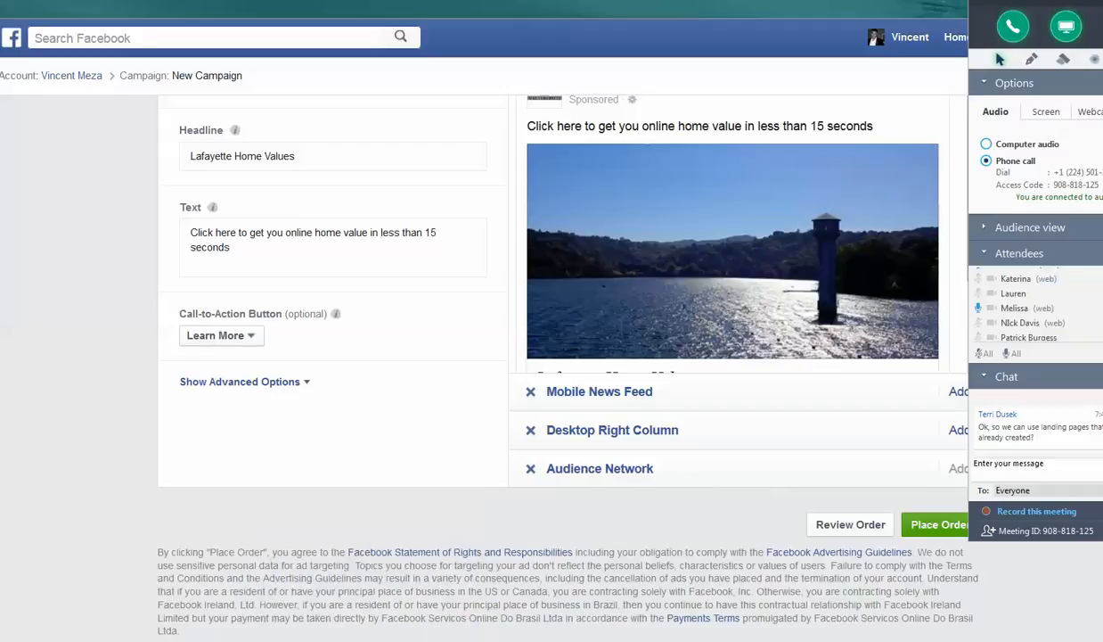
mouse_move(194, 640)
left_click(372, 520)
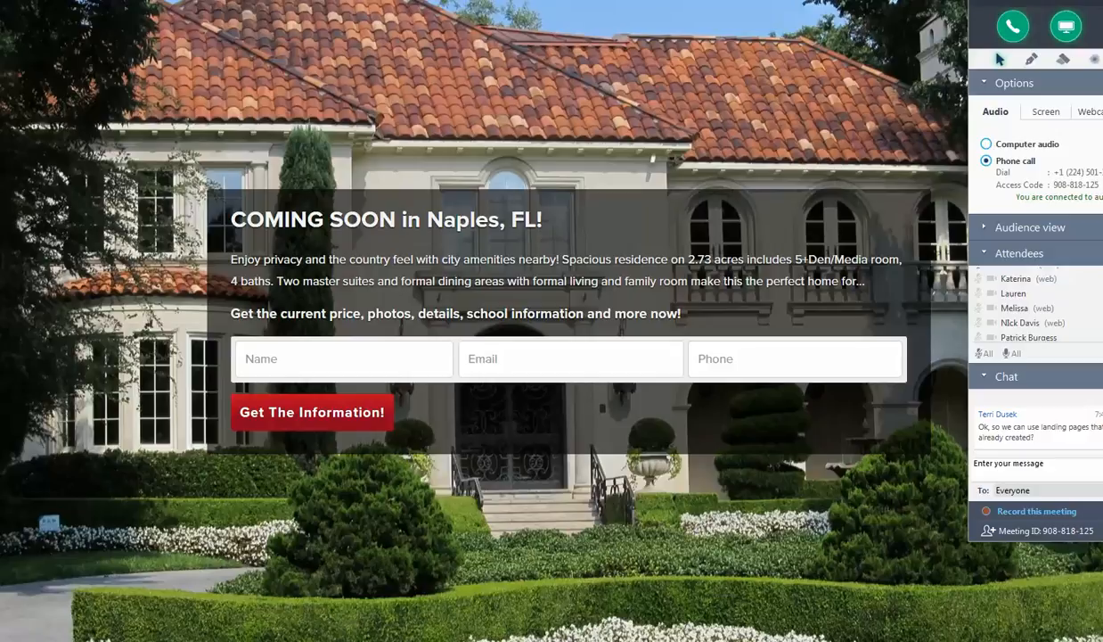
key("ctrl+Tab")
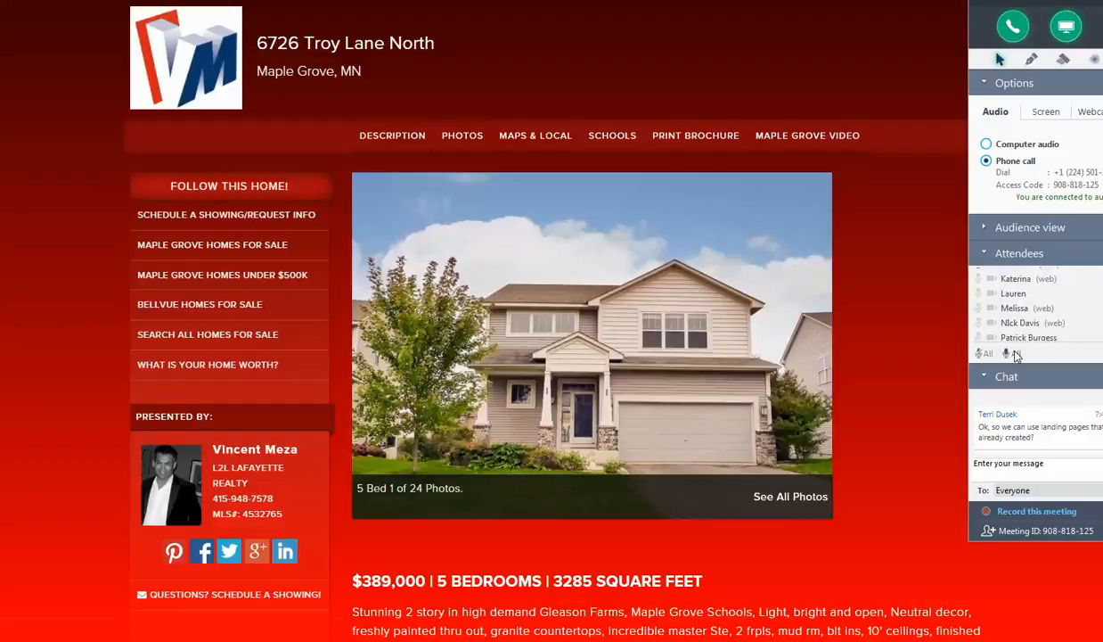
- Mute all other attendees and return to the listings table in Agent Desktop
left_click(984, 353)
key("ctrl+w")
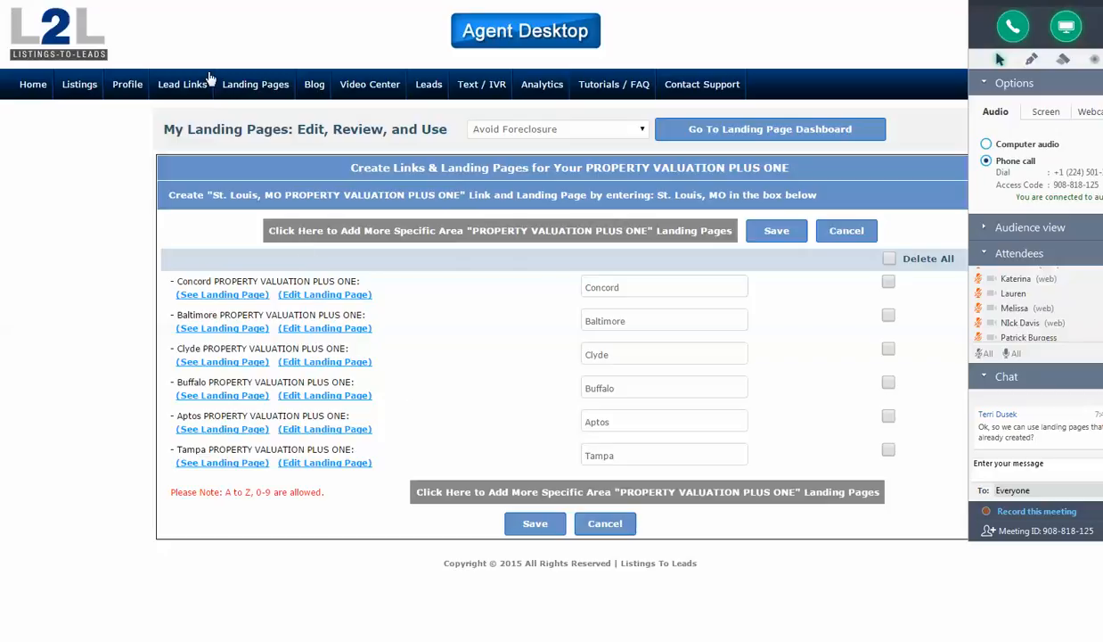
left_click(97, 85)
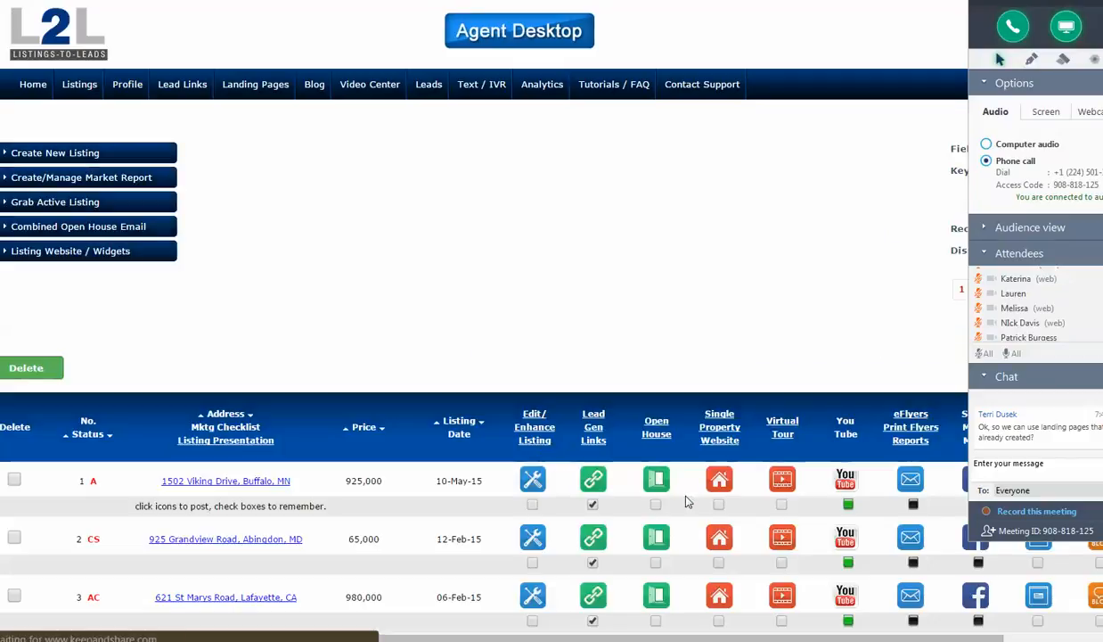
scroll(686, 501, "down", 2)
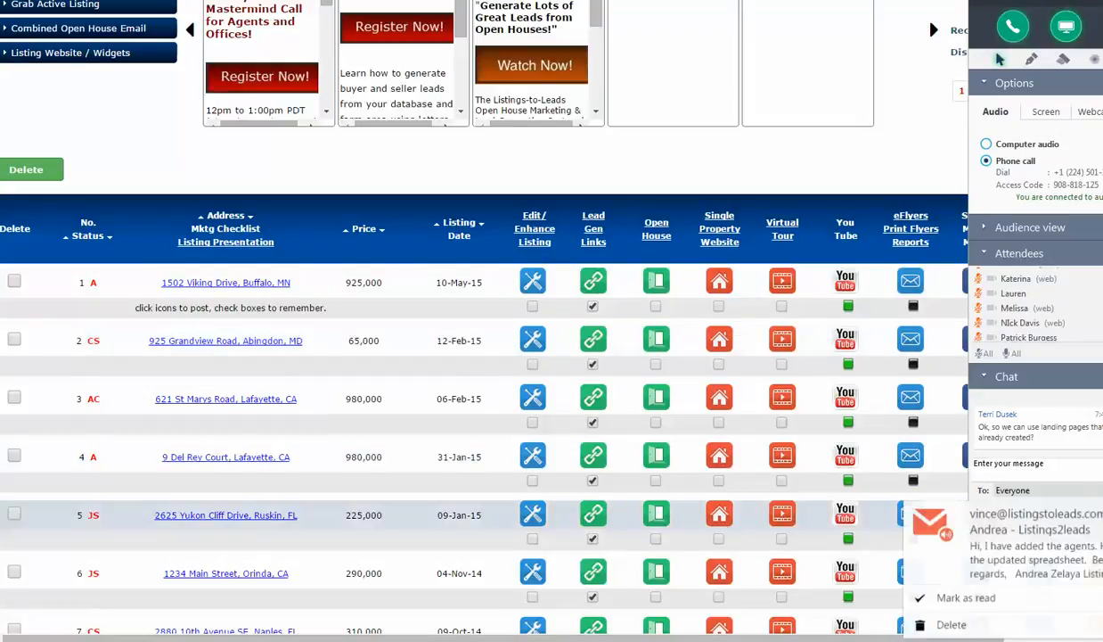
- Show the Tampa home valuation page, the Maple Grove property site and the Coming Soon in Naples page
key("ctrl+Tab")
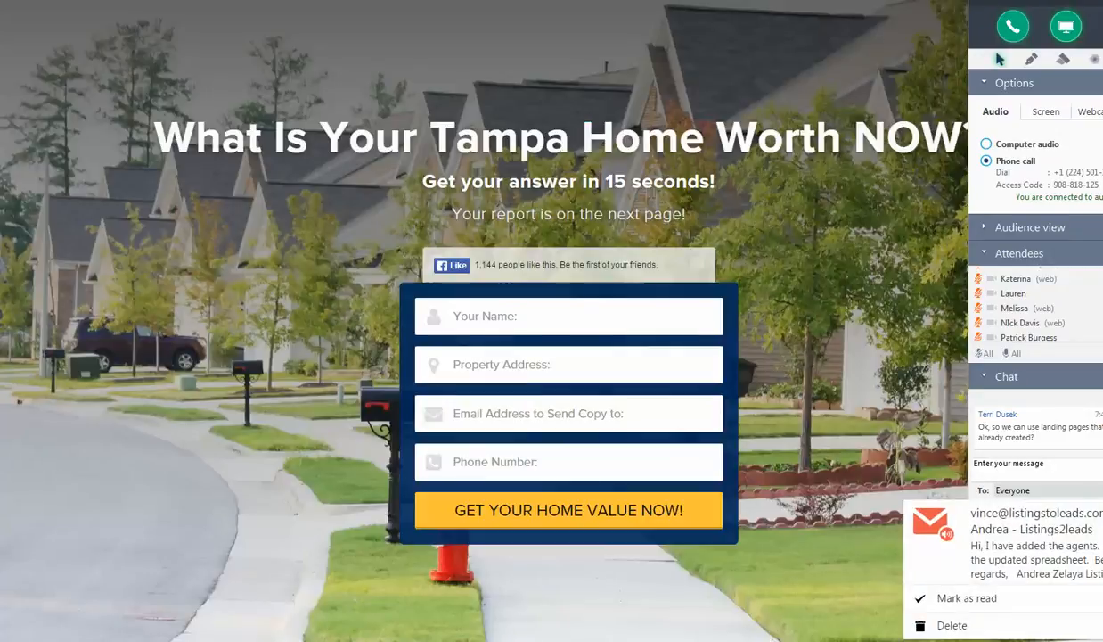
key("ctrl+Tab")
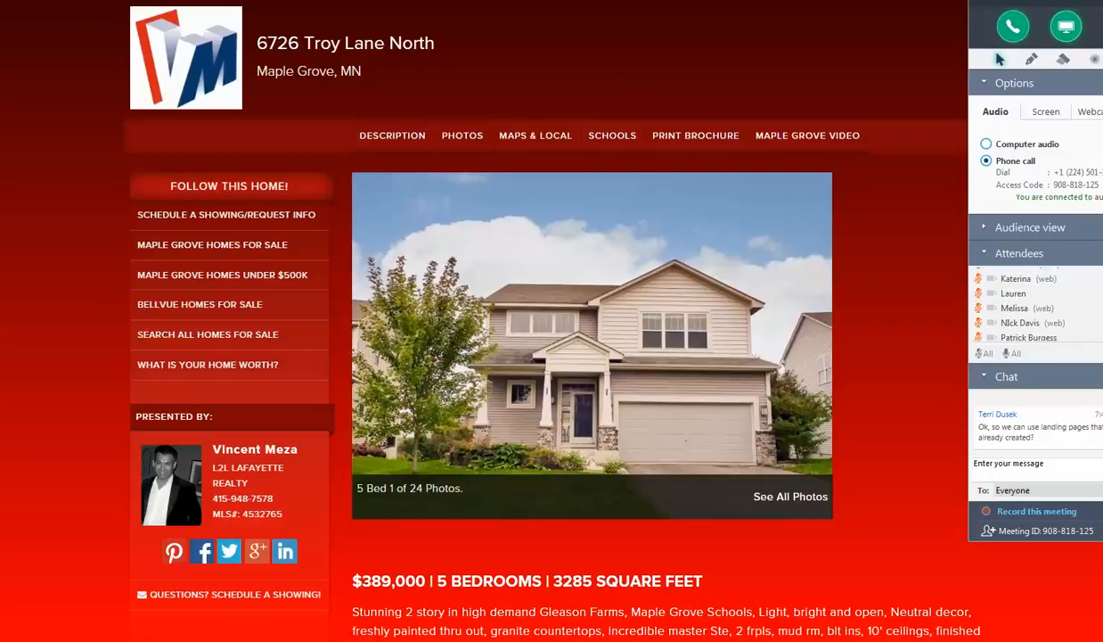
left_click(592, 1)
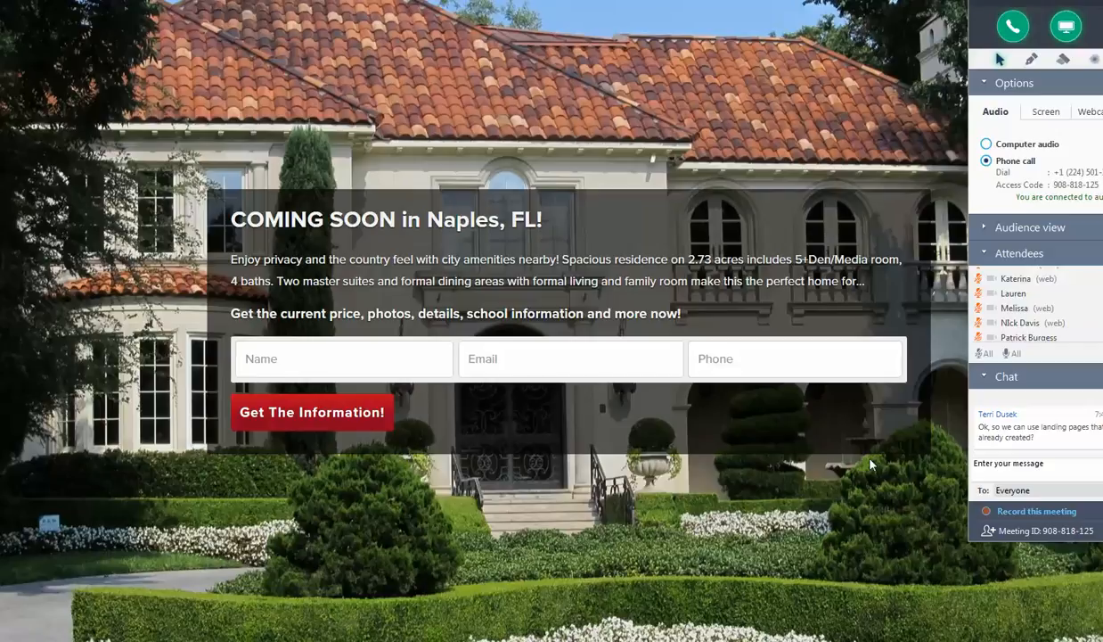
- Reopen the landing page dashboard in Agent Desktop and bring back the meeting control panel
key("ctrl+Tab")
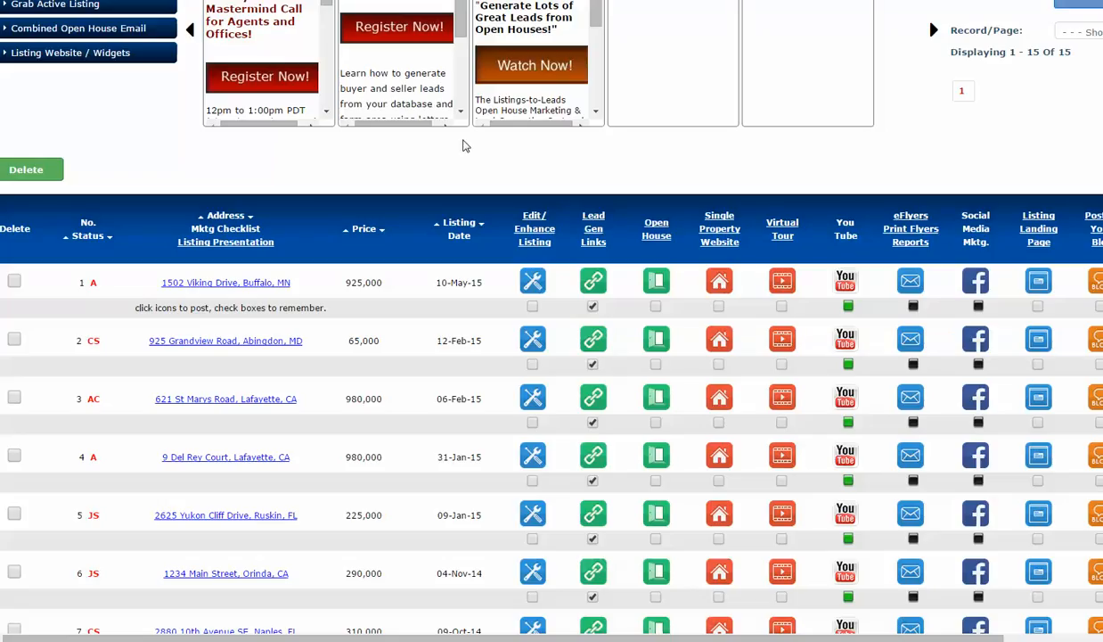
scroll(473, 148, "up", 3)
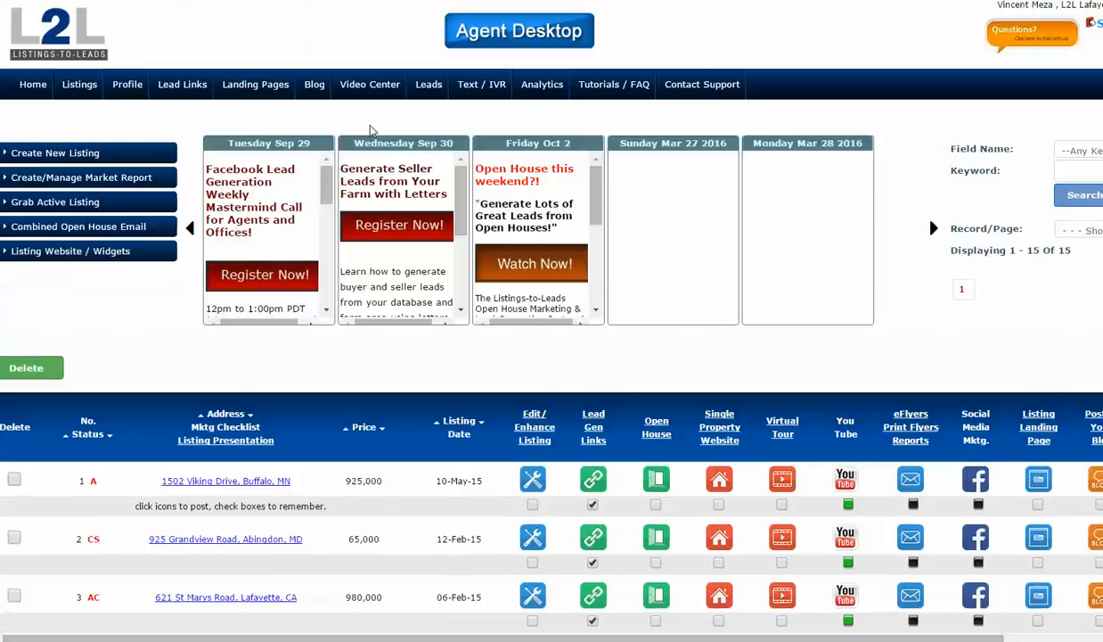
left_click(257, 84)
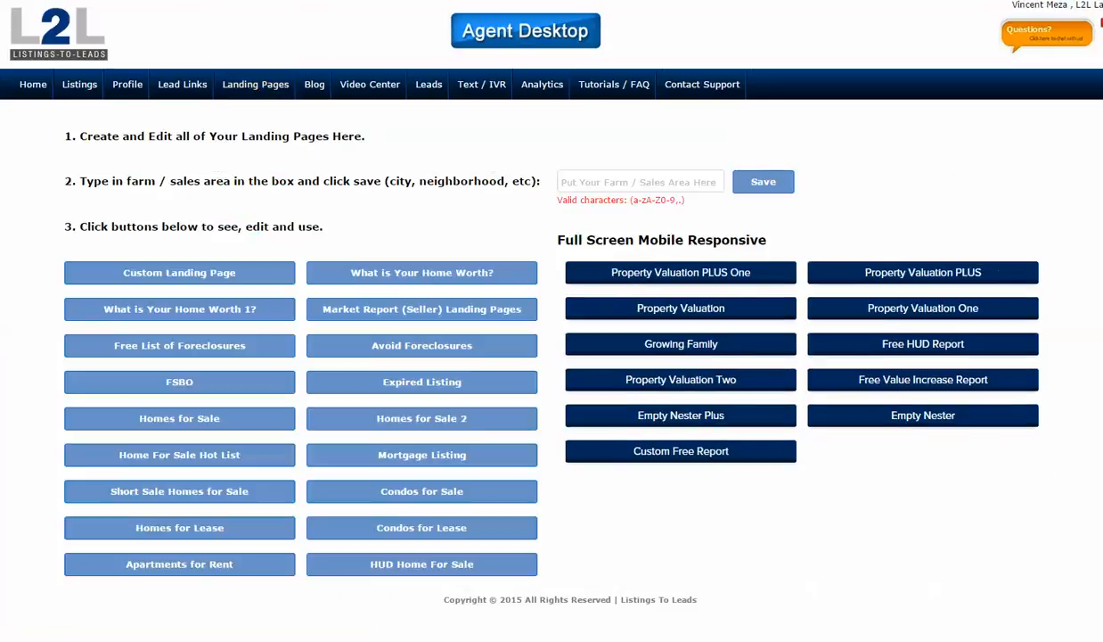
left_click_drag(1101, 25, 1020, 25)
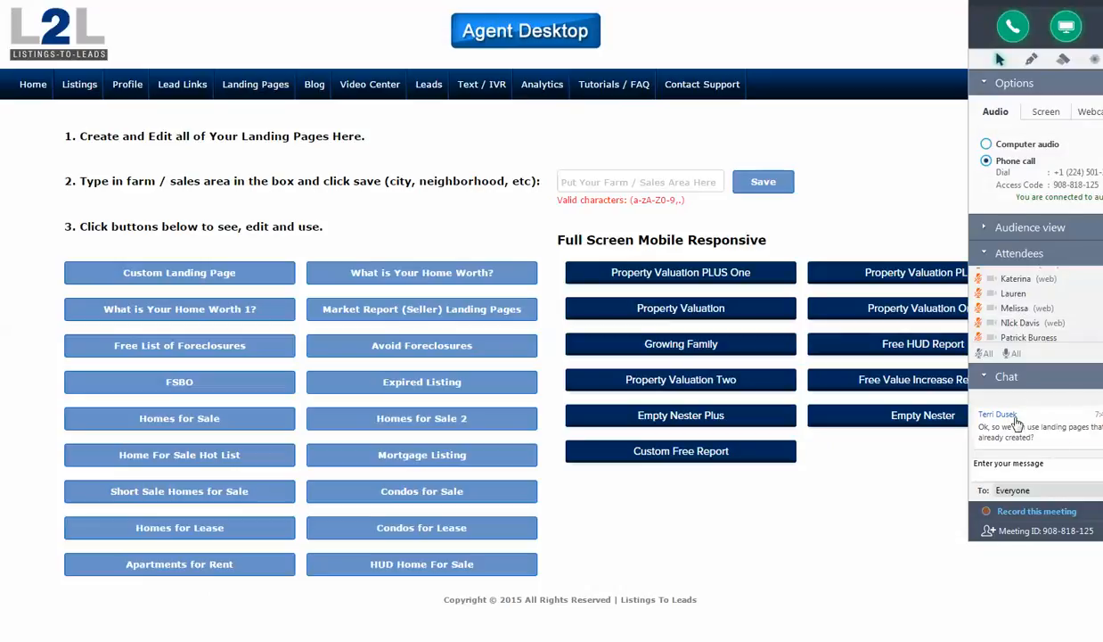
- Unmute all attendees while displaying the Lafayette home valuation page, and mute them again
left_click(1009, 354)
key("ctrl+Tab")
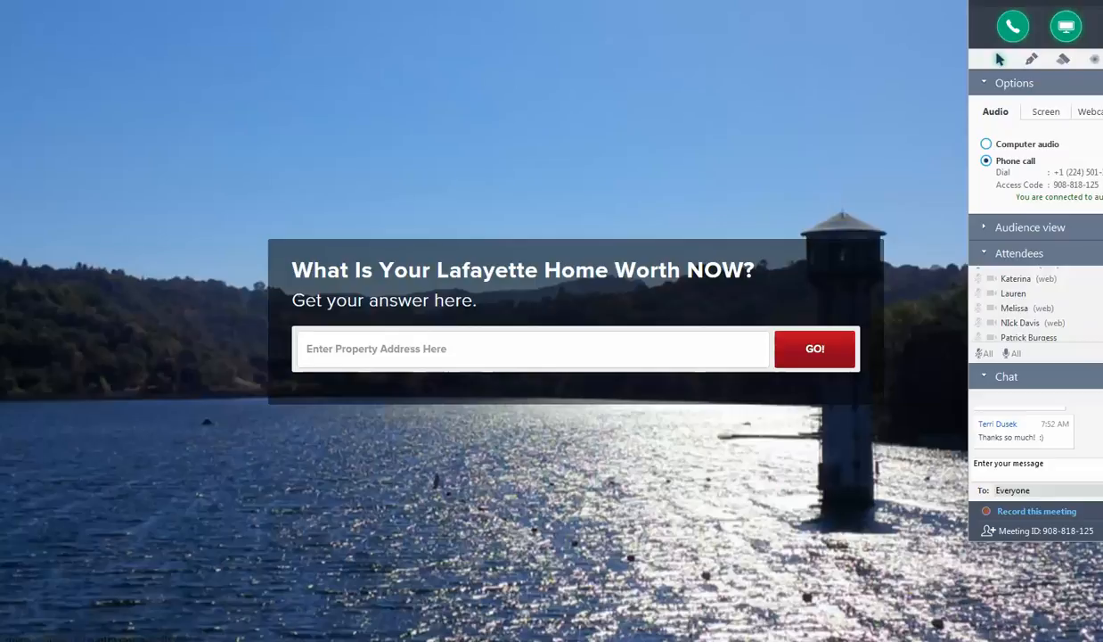
left_click(988, 355)
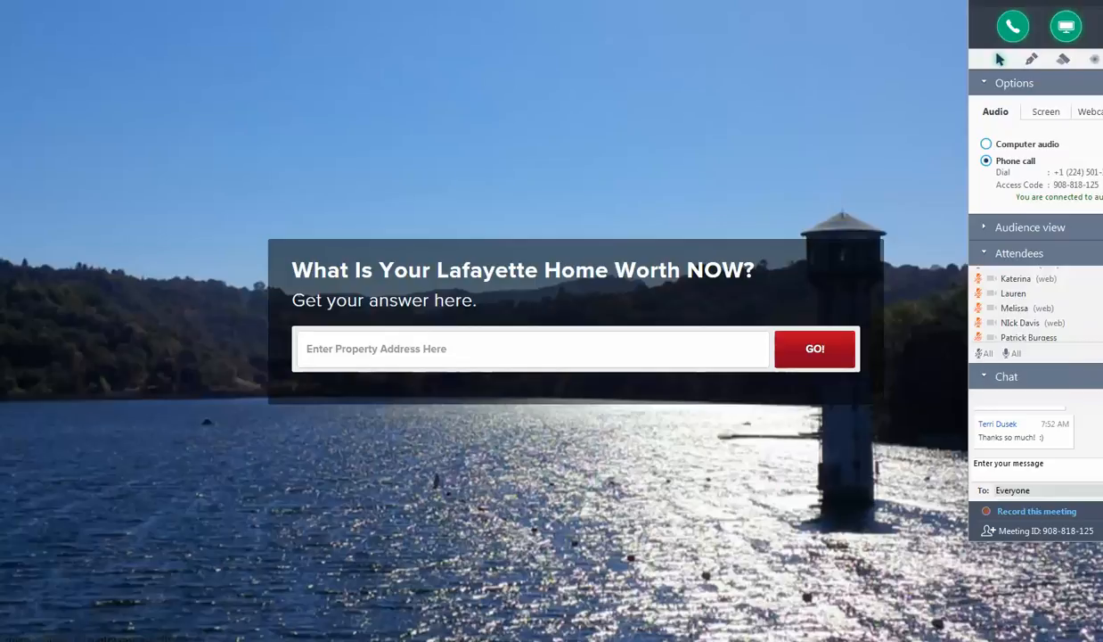